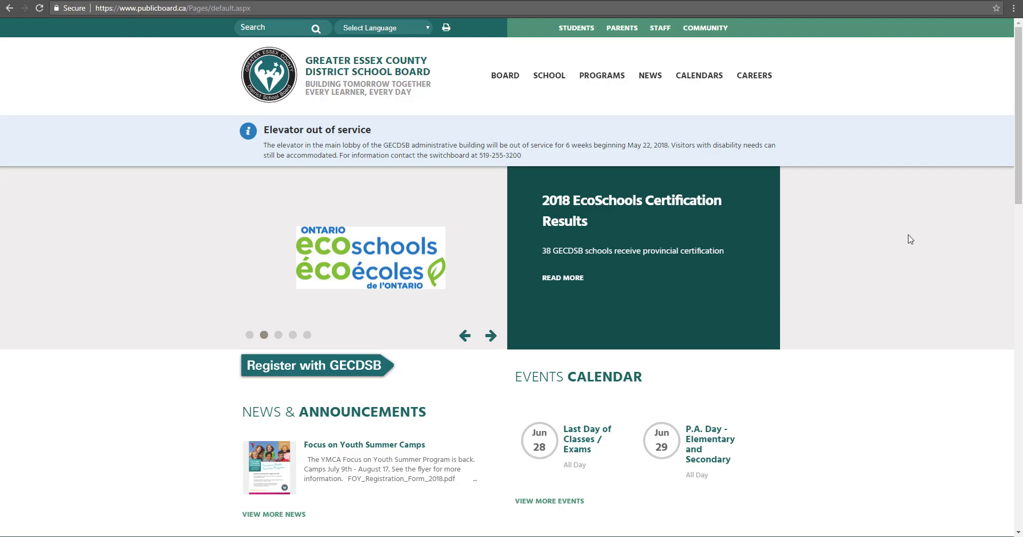
Scroll to Quick Links and open the Online and Blended Learning Resource Site sign-in page
scroll(910, 240, "down", 20)
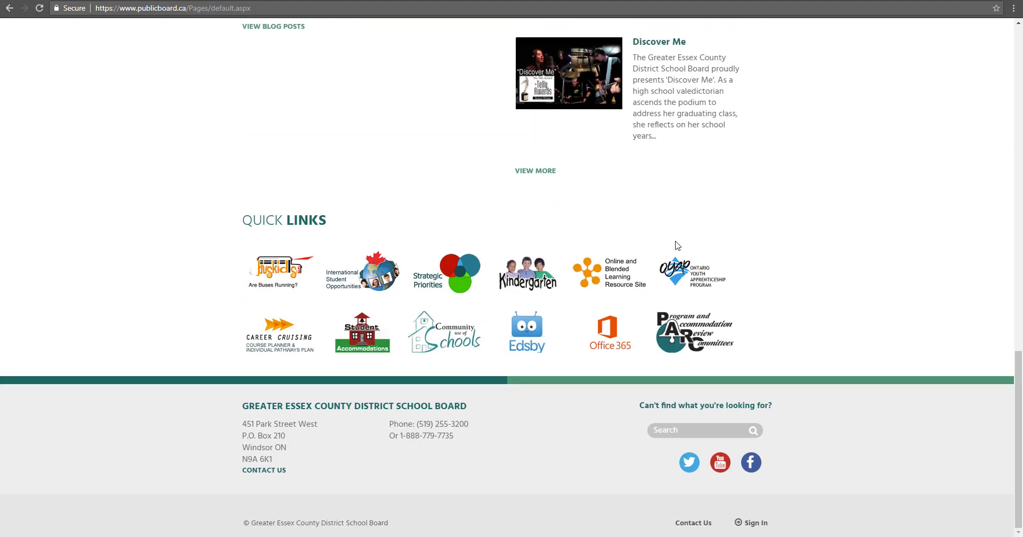
left_click(587, 280)
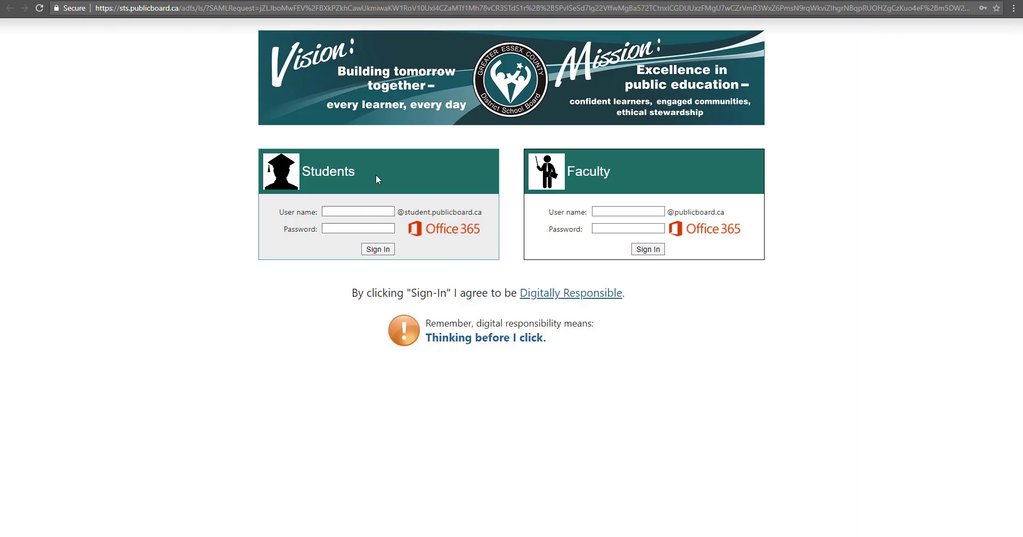
Sign in through the Students login form with the student username and password
left_click(366, 211)
type("1")
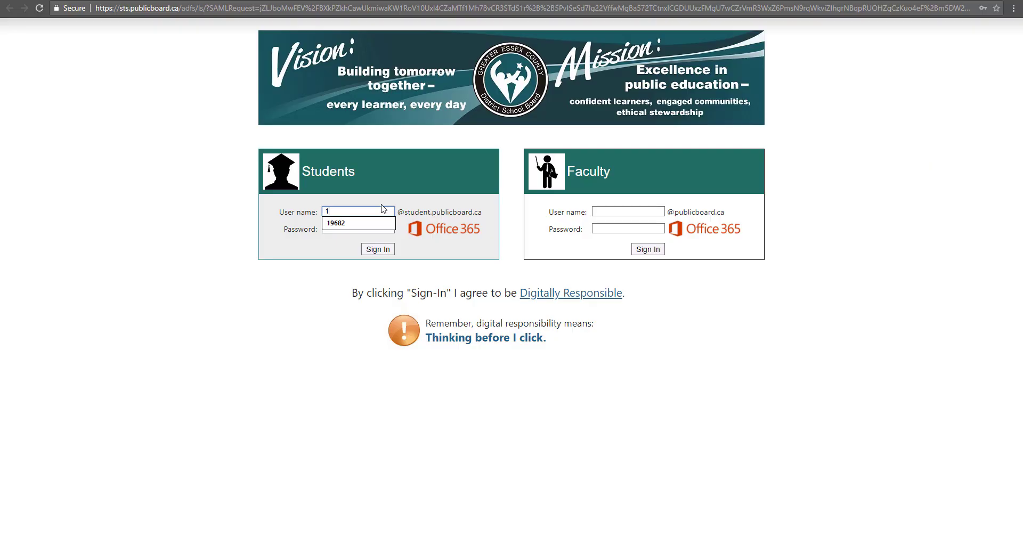
type("2345678")
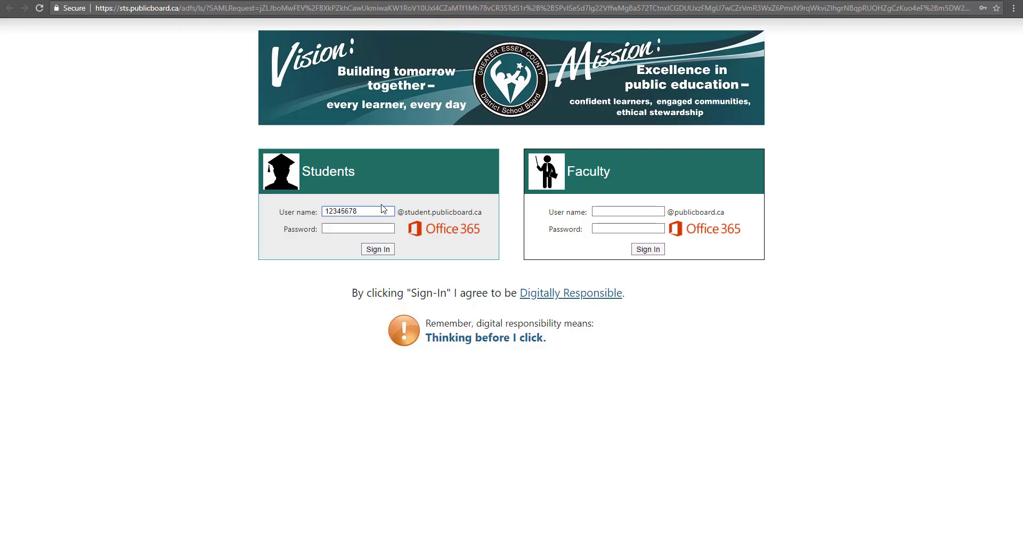
key("Tab")
type("••••••••")
left_click(378, 249)
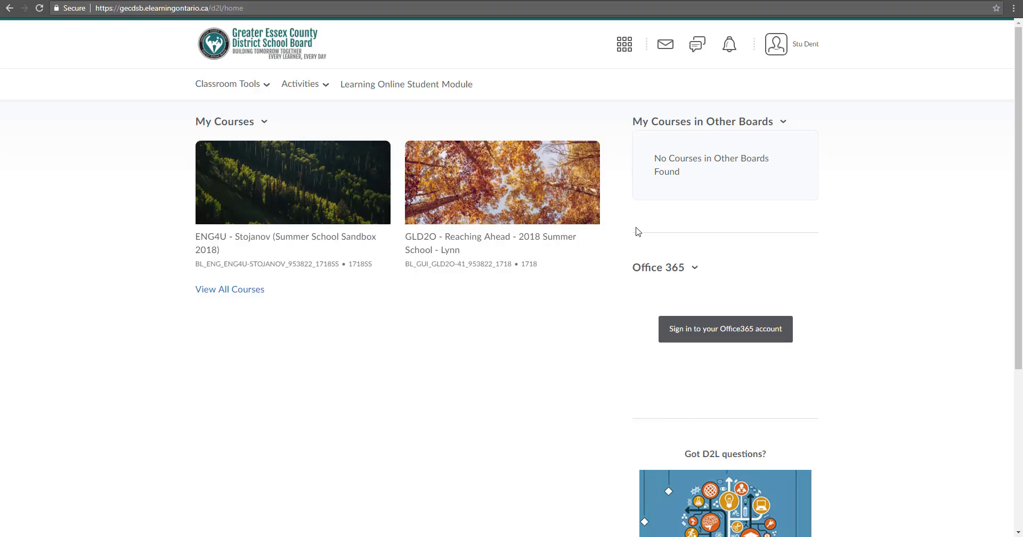
left_click(267, 86)
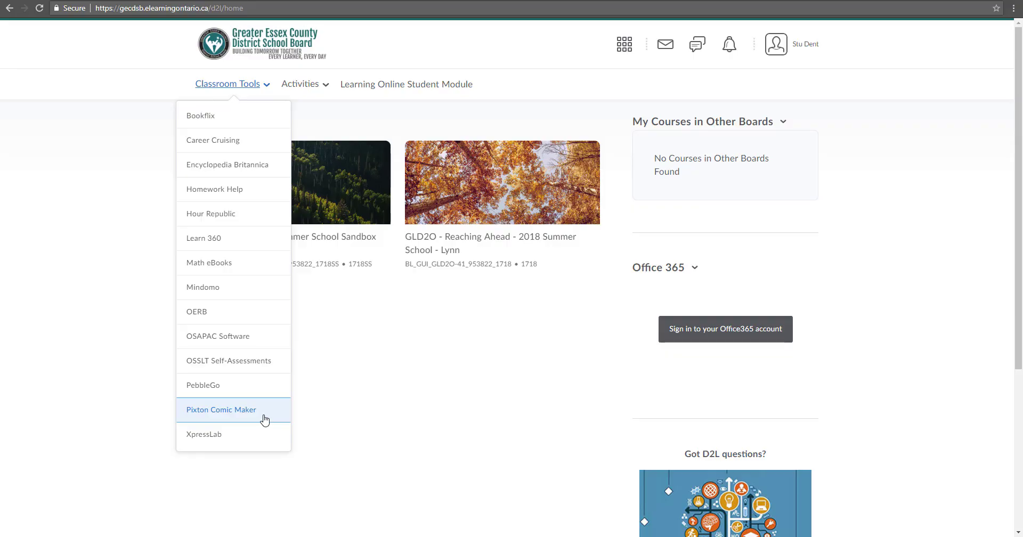
left_click(387, 395)
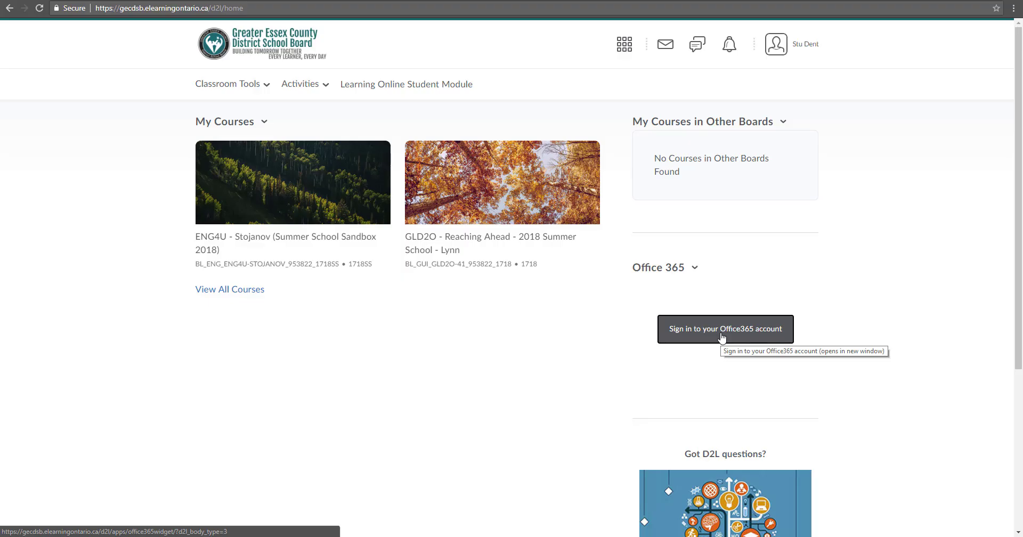
scroll(732, 295, "down", 4)
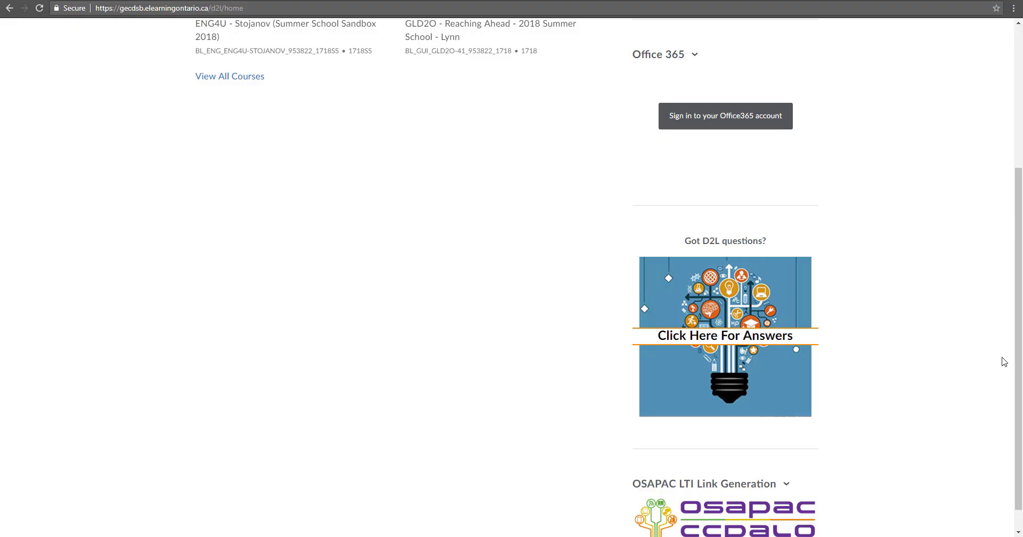
left_click_drag(1016, 361, 1016, 299)
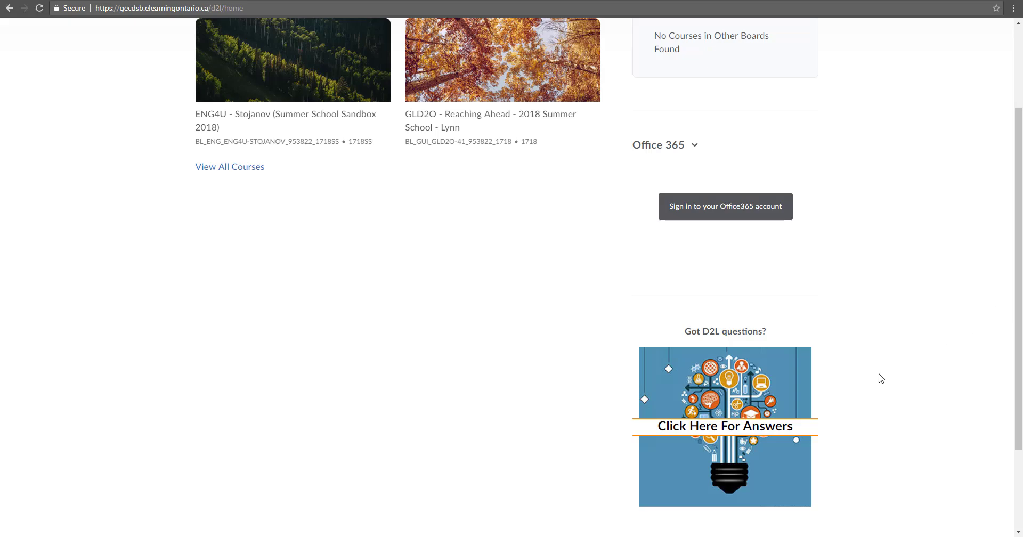
left_click(731, 429)
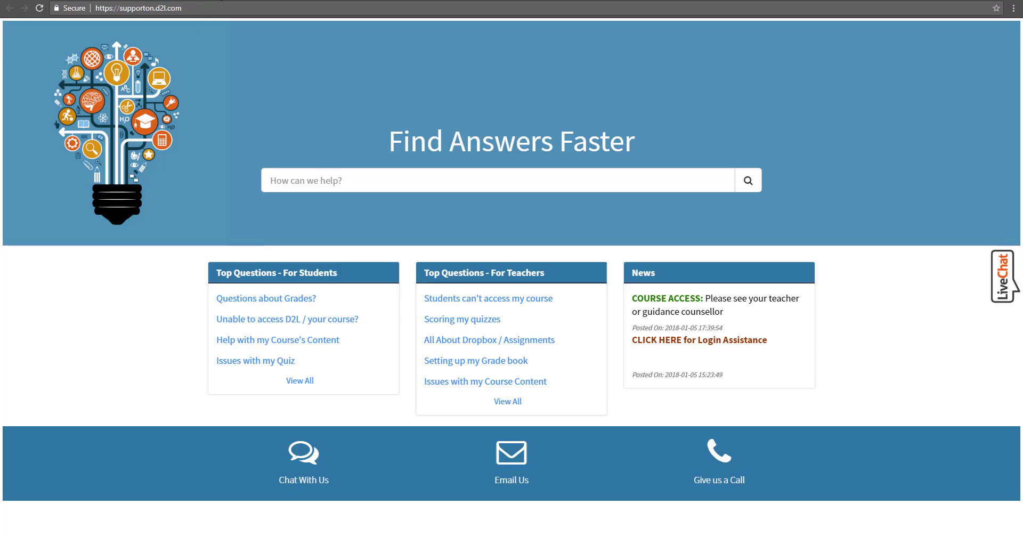
left_click(226, 0)
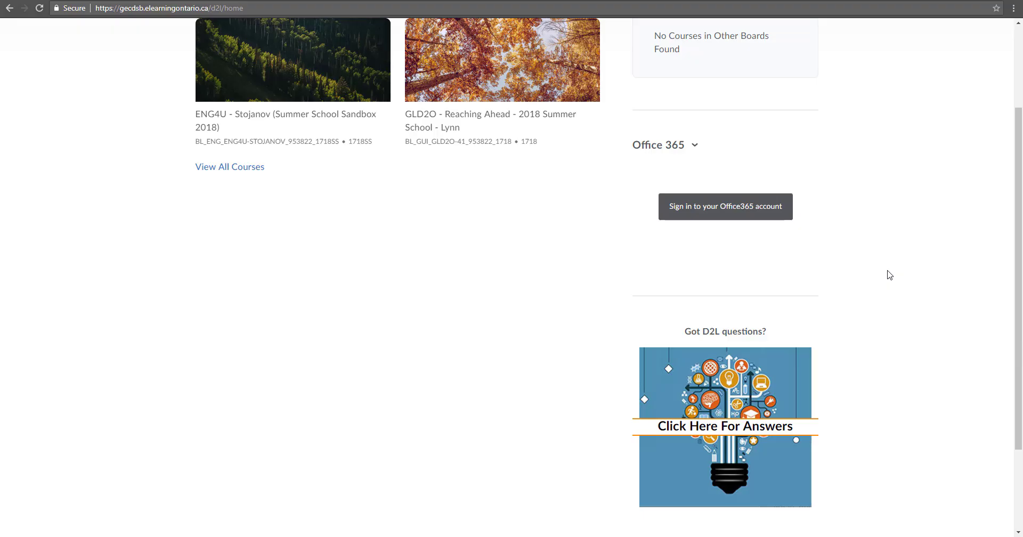
scroll(836, 286, "up", 2)
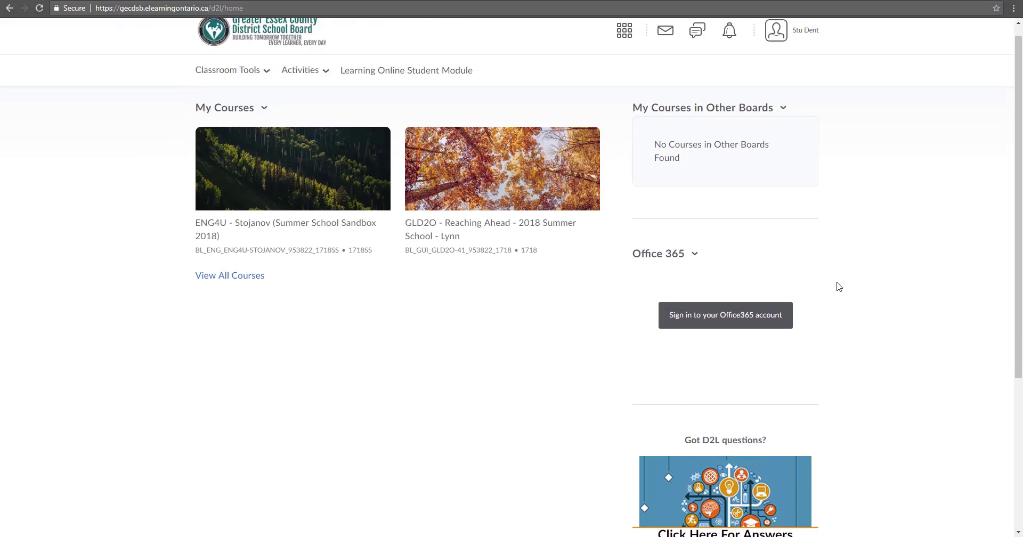
scroll(839, 287, "up", 1)
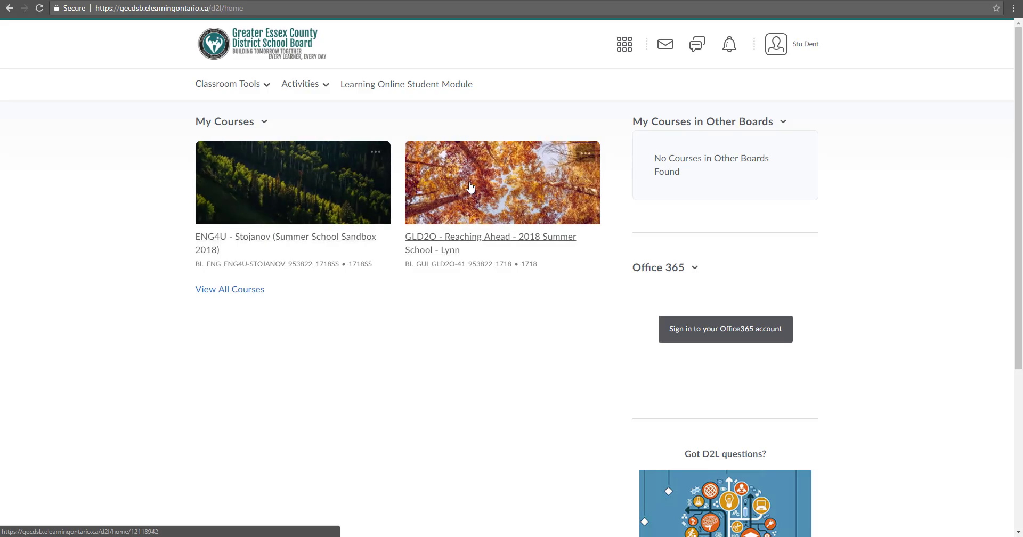
Unpin GLD2O from My Courses, then re-pin it from the course selector grid so it comes first
left_click(586, 158)
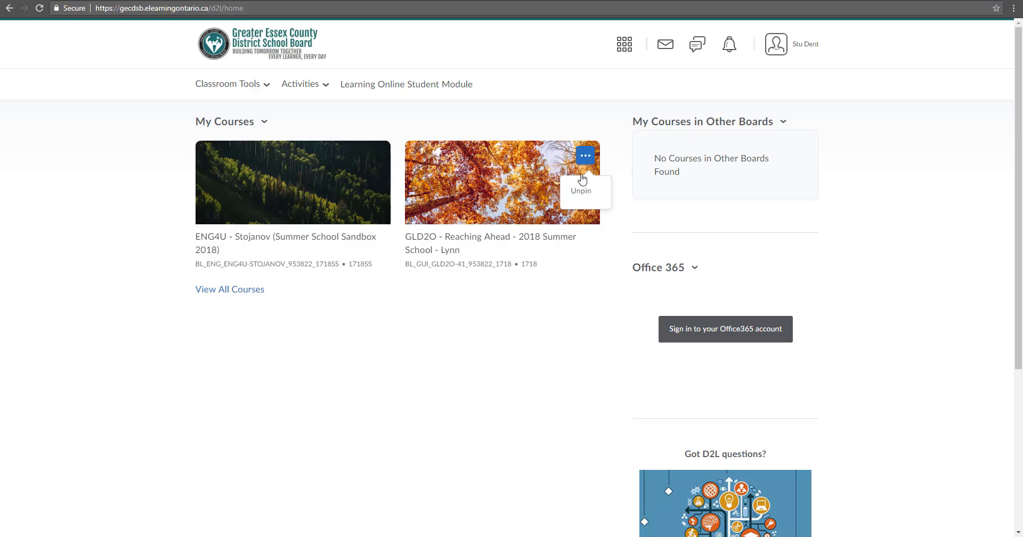
left_click(579, 207)
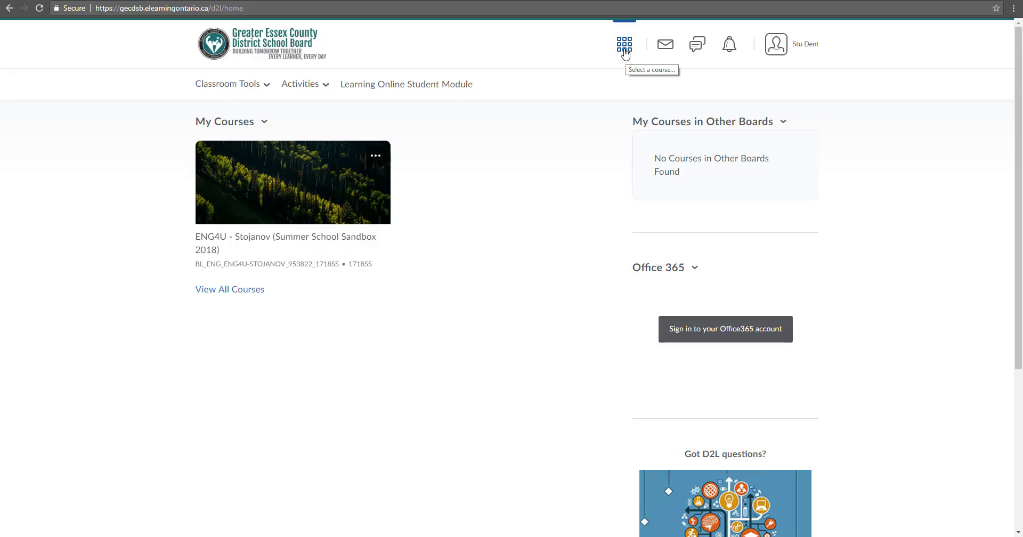
left_click(624, 52)
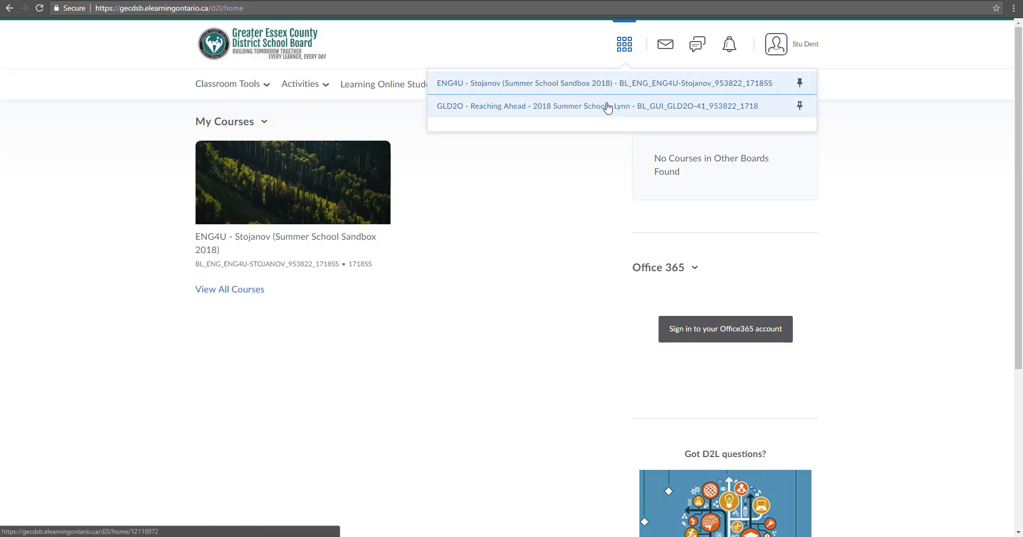
left_click(799, 83)
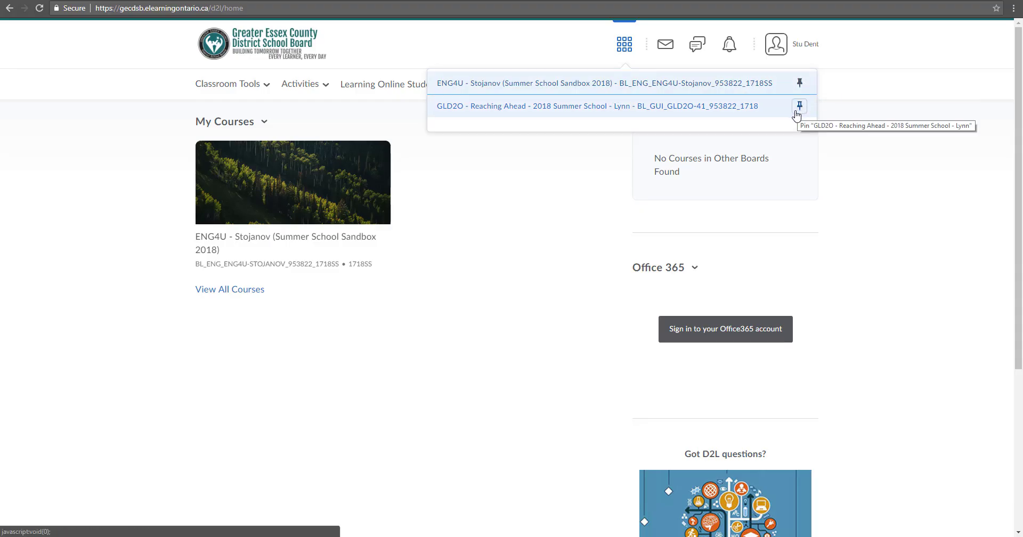
left_click(800, 107)
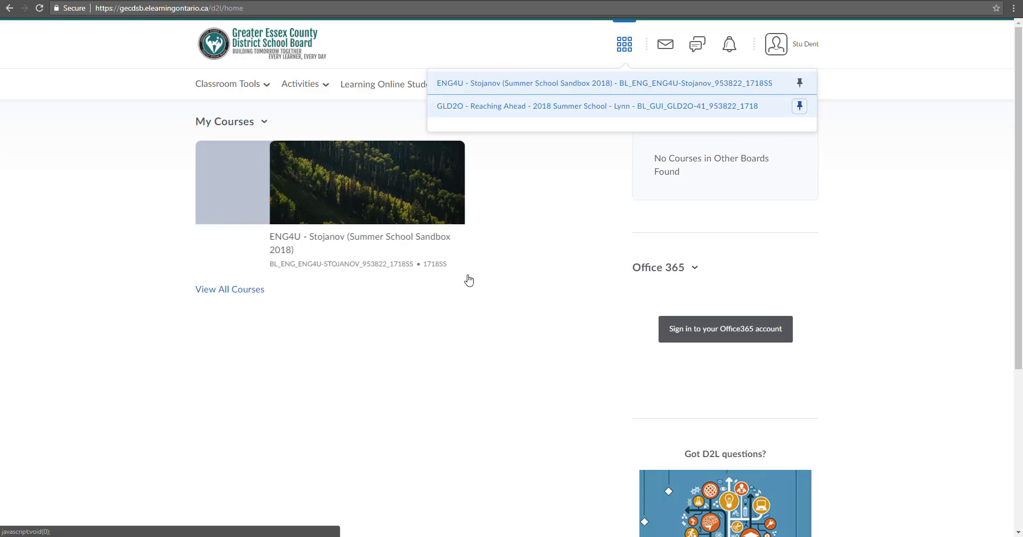
left_click(305, 395)
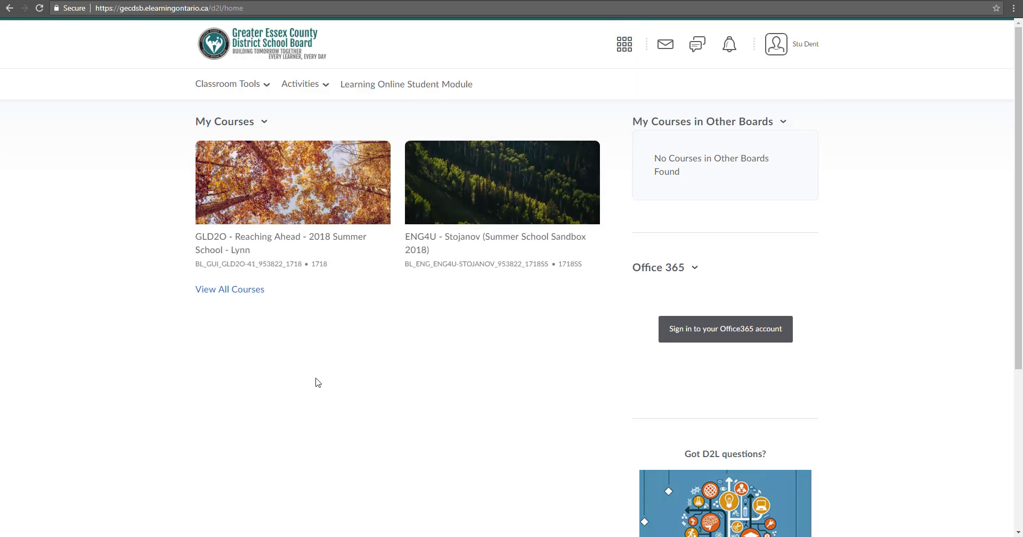
left_click(623, 46)
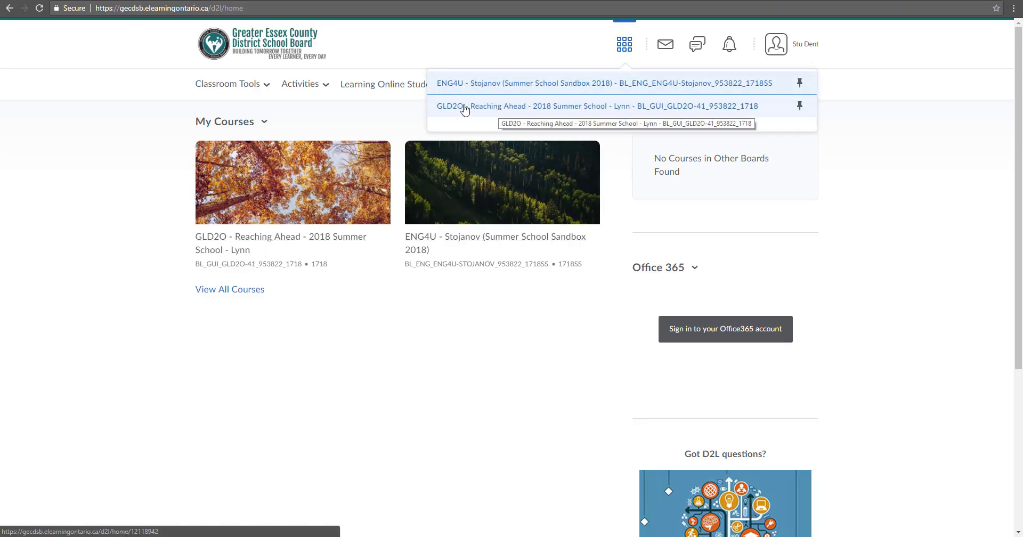
Enter GLD2O Reaching Ahead 2018 Summer School from the course selector and scroll its Welcome announcement
left_click(240, 243)
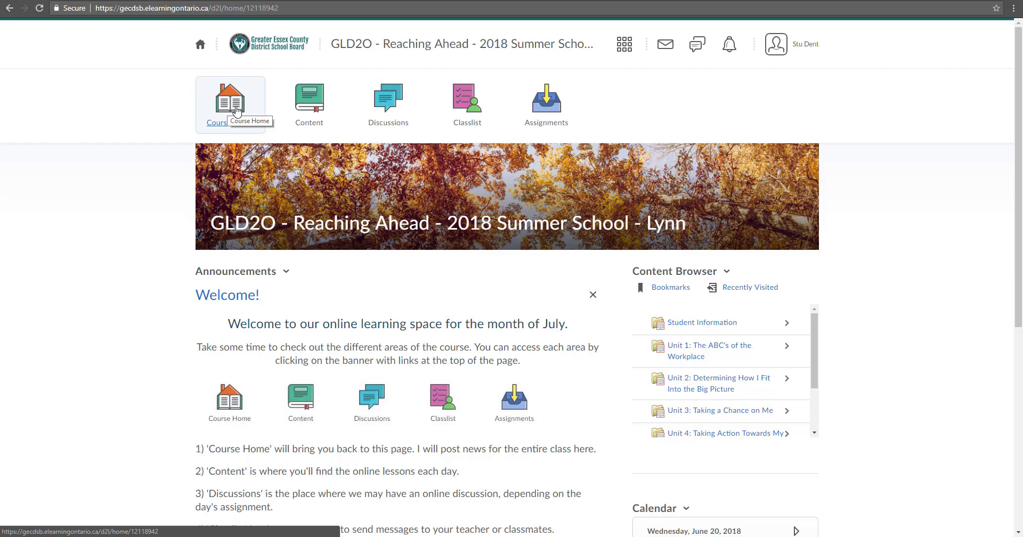
left_click(237, 111)
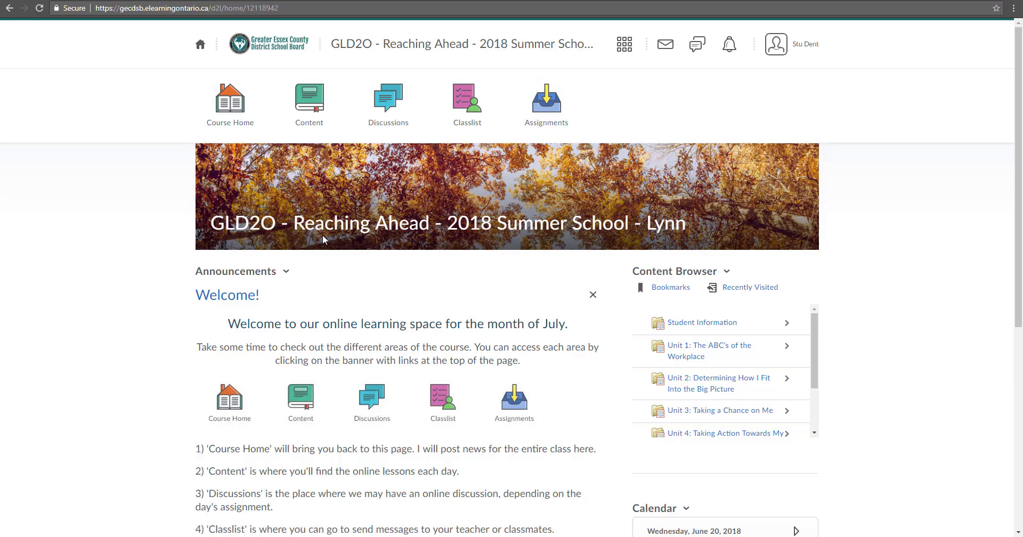
scroll(337, 265, "down", 2)
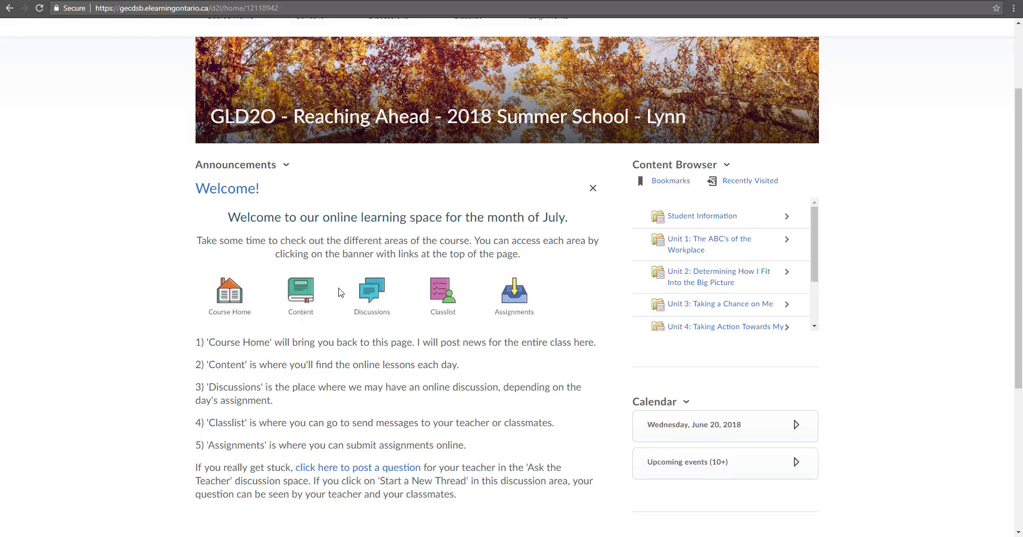
Read through the Welcome announcement on the GLD2O course home page
left_click_drag(229, 215, 536, 255)
left_click(537, 258)
scroll(434, 358, "down", 2)
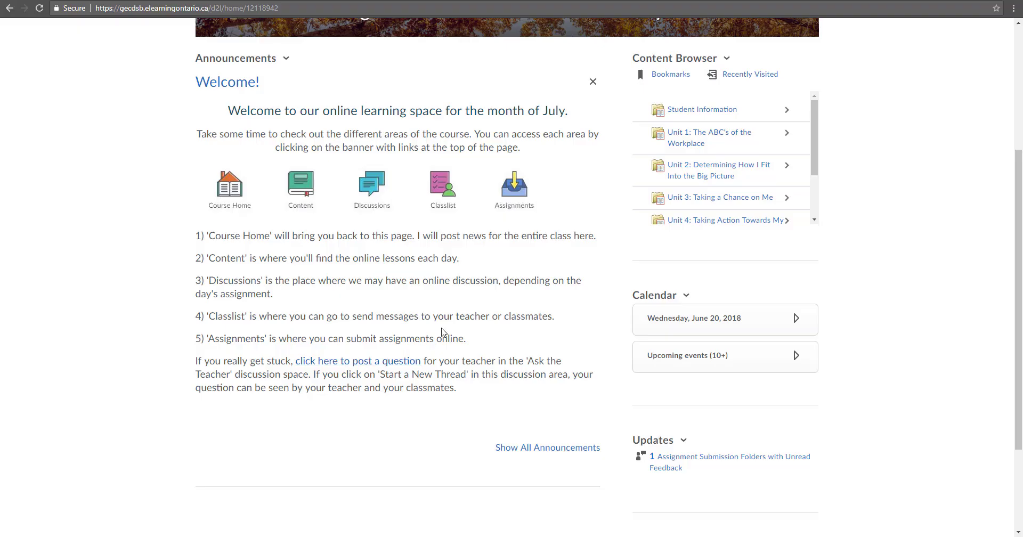
scroll(442, 331, "up", 2)
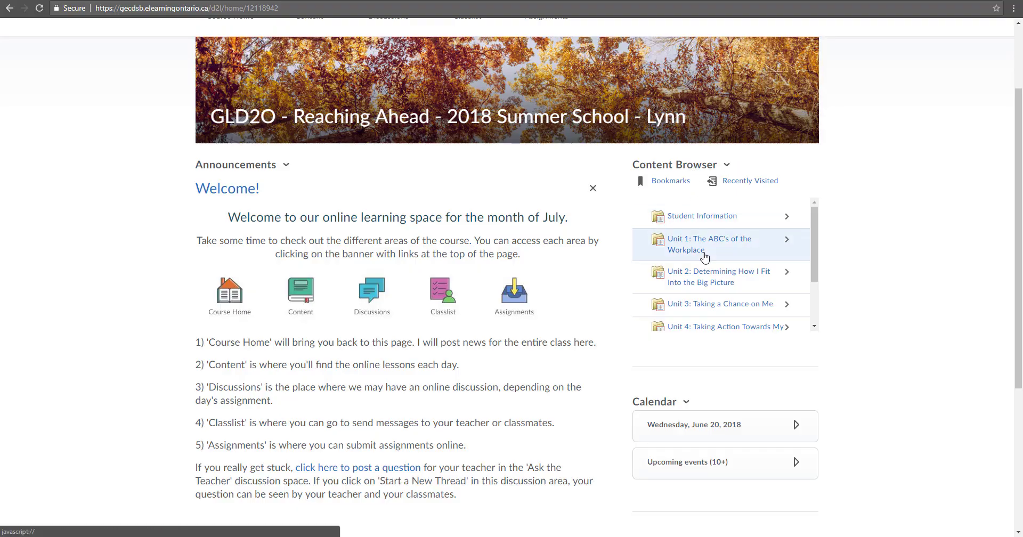
scroll(709, 303, "up", 1)
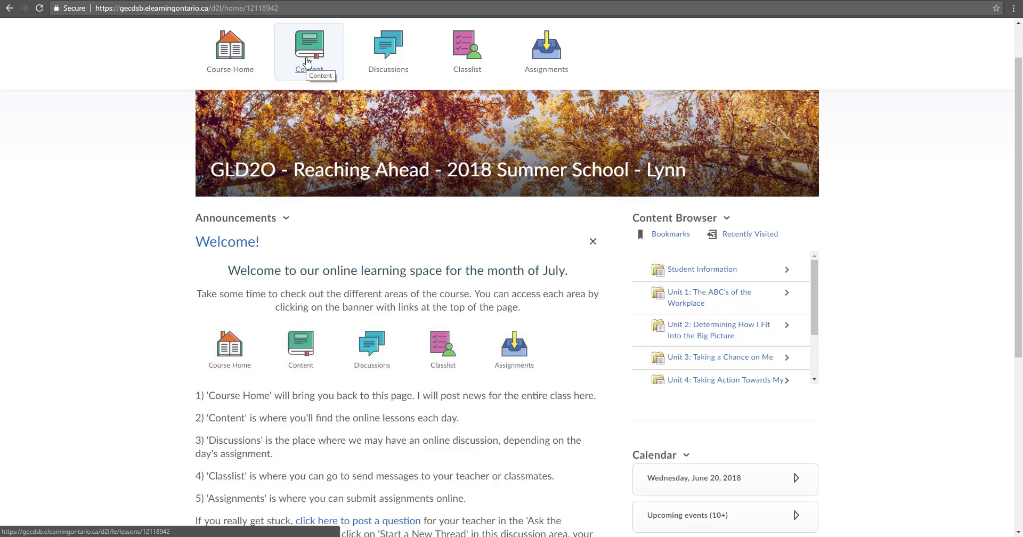
scroll(814, 321, "down", 1)
scroll(814, 322, "down", 1)
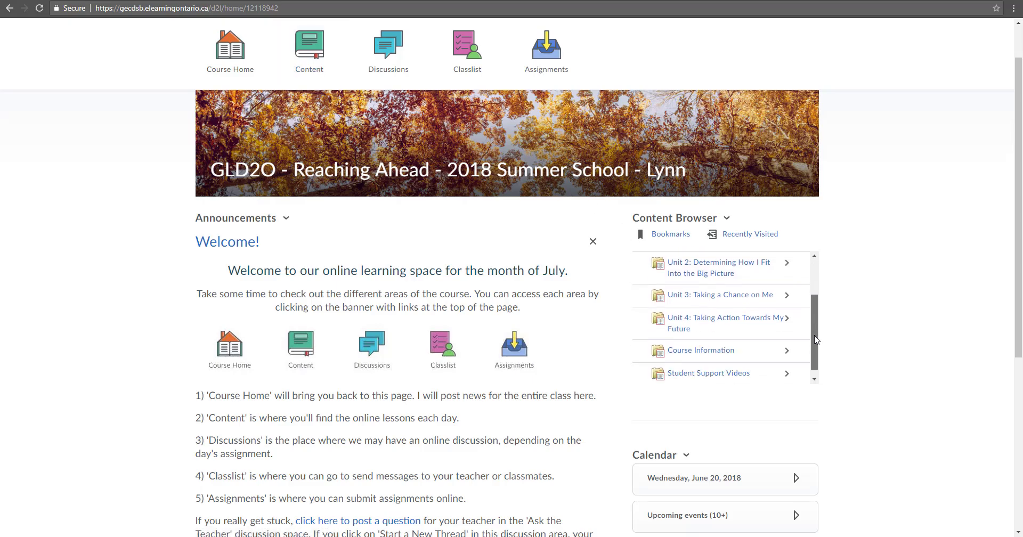
scroll(814, 322, "up", 1)
In the Content Browser, return to Home and open Unit 1: The ABC's of the Workplace
left_click(728, 308)
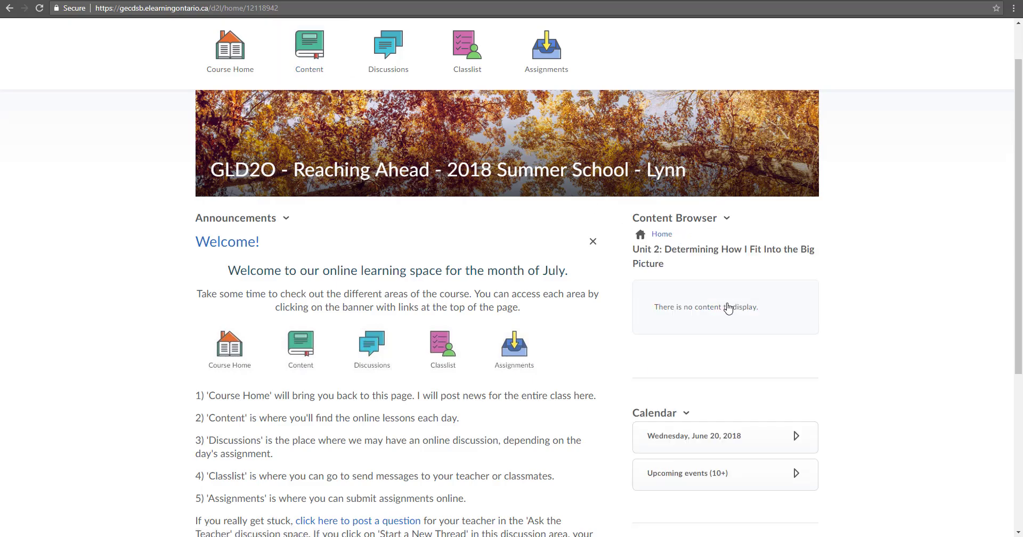
left_click(660, 234)
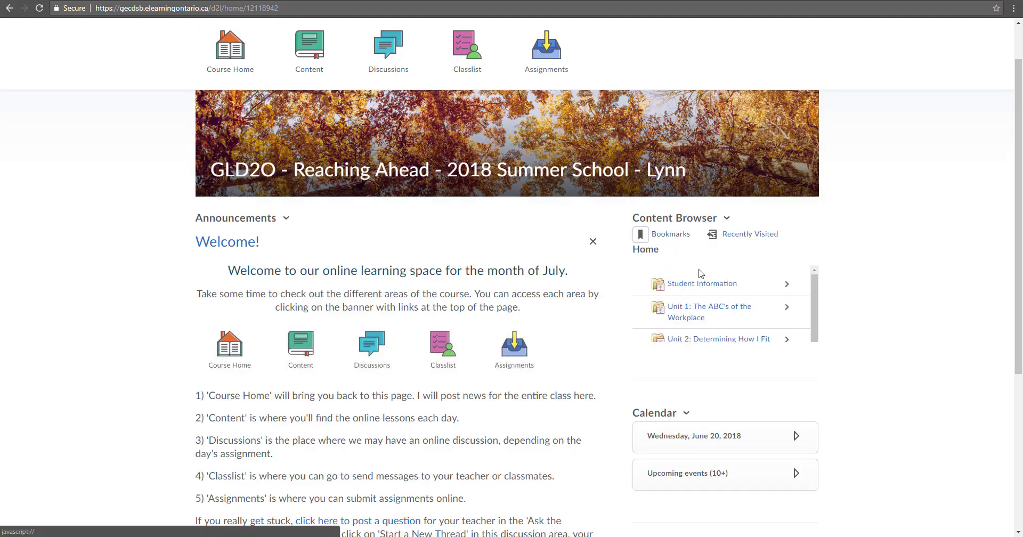
left_click(692, 310)
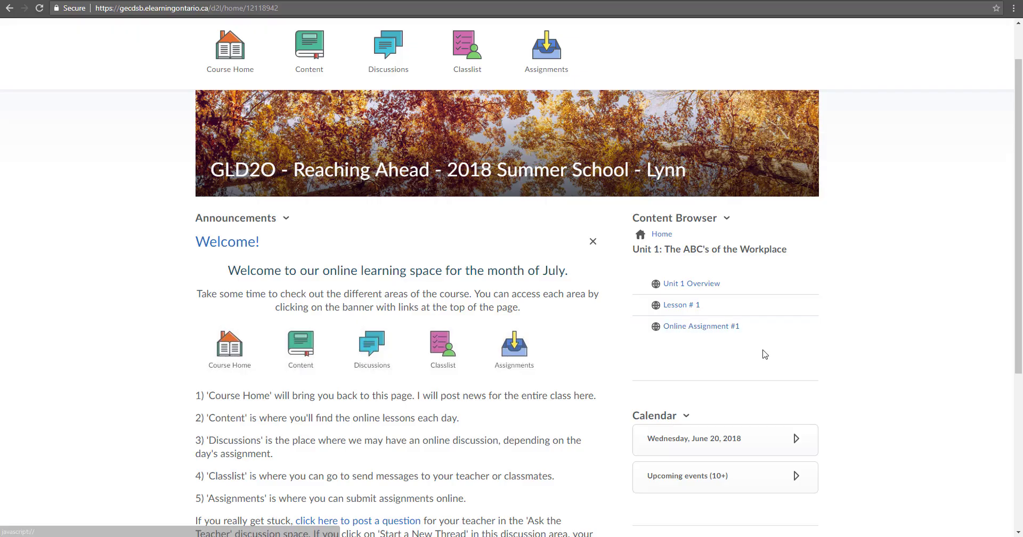
scroll(758, 370, "down", 2)
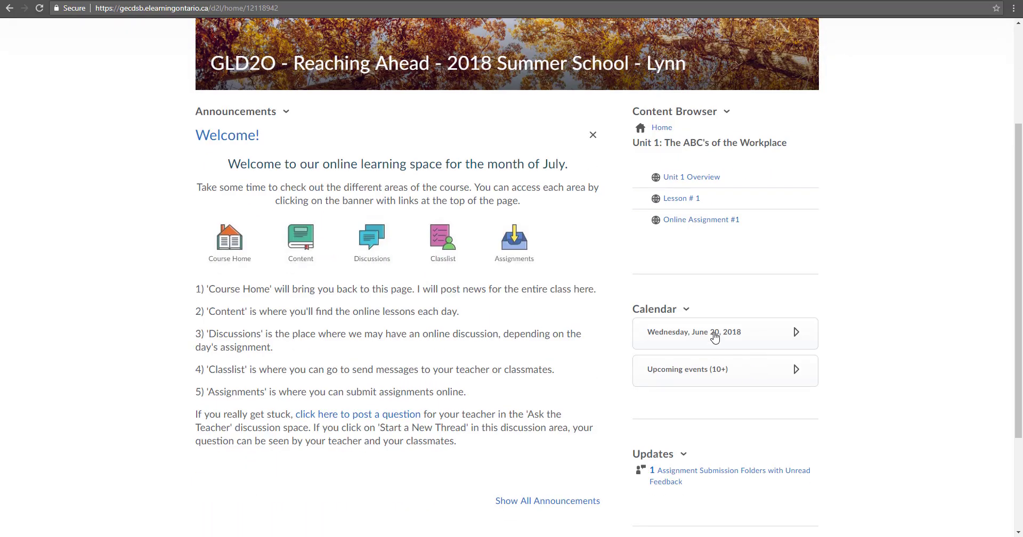
Expand the course calendar to a month view and advance it to July 2018
left_click(717, 338)
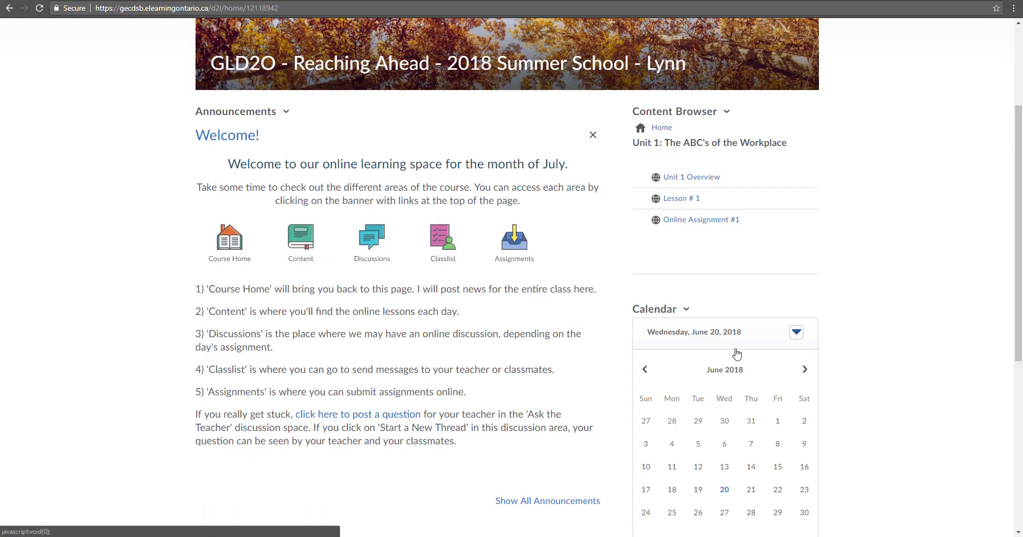
scroll(773, 393, "down", 1)
scroll(772, 394, "down", 1)
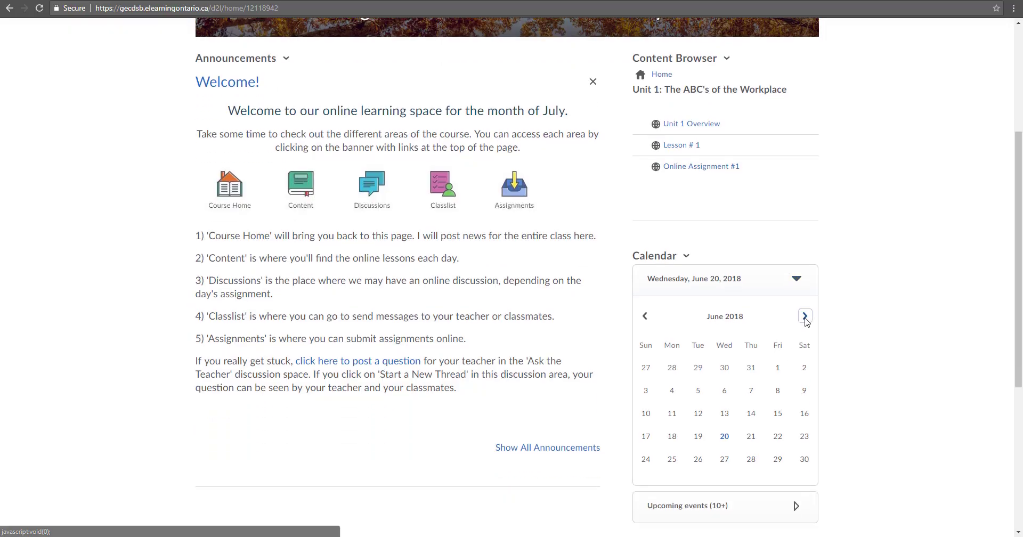
left_click(805, 316)
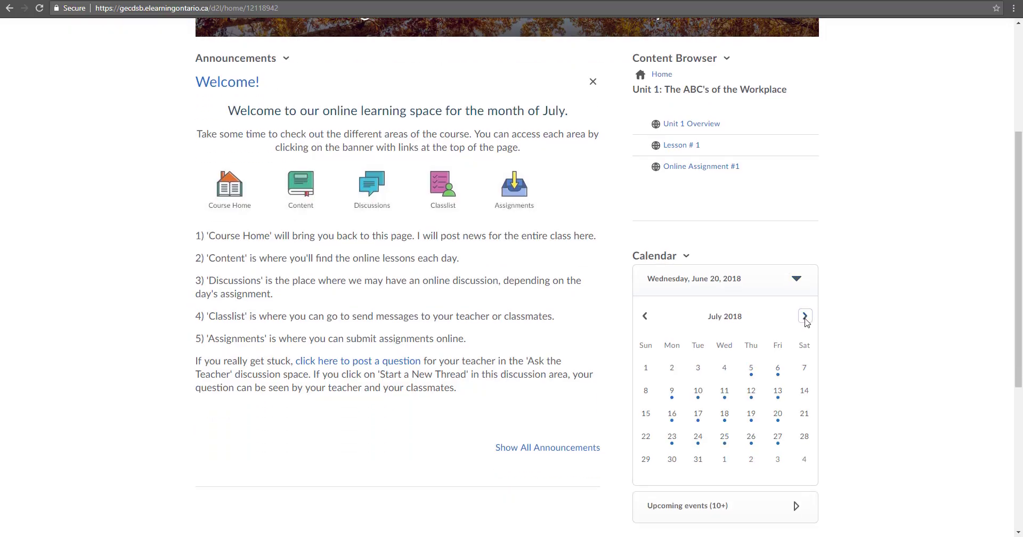
Check July 5 and 6 events, then list July 10's Lesson # 5 and Online Assignment # 5
left_click(751, 373)
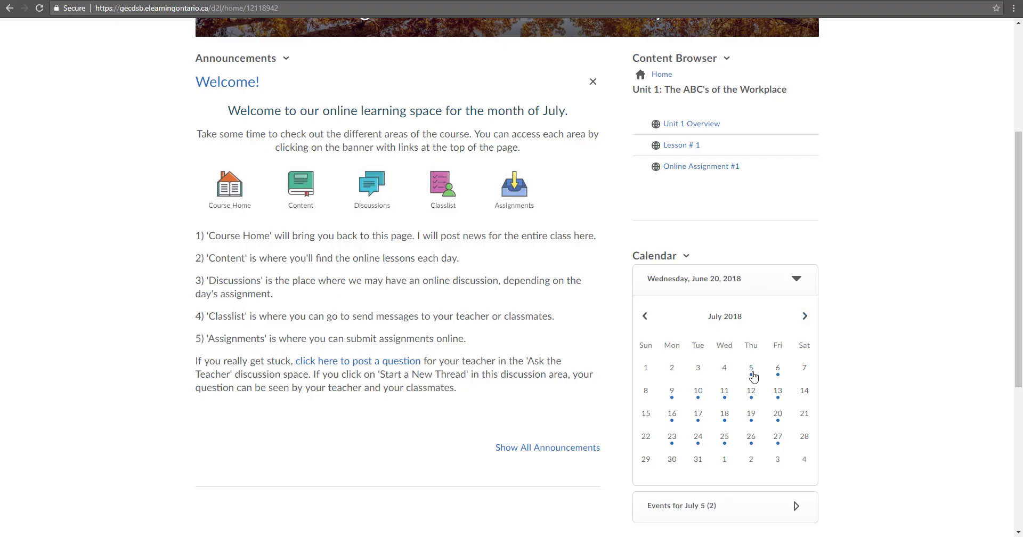
scroll(776, 367, "down", 2)
left_click(770, 406)
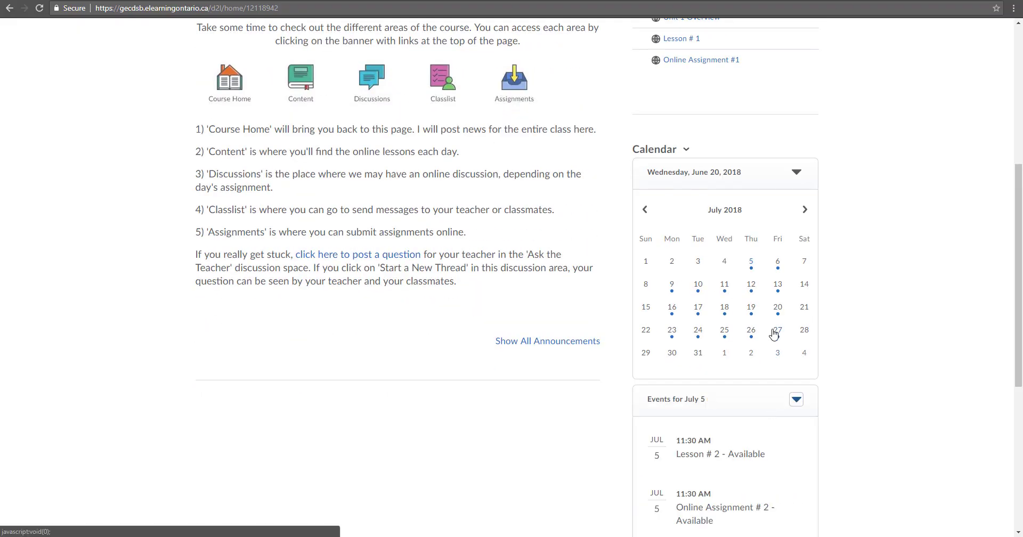
scroll(777, 330, "down", 2)
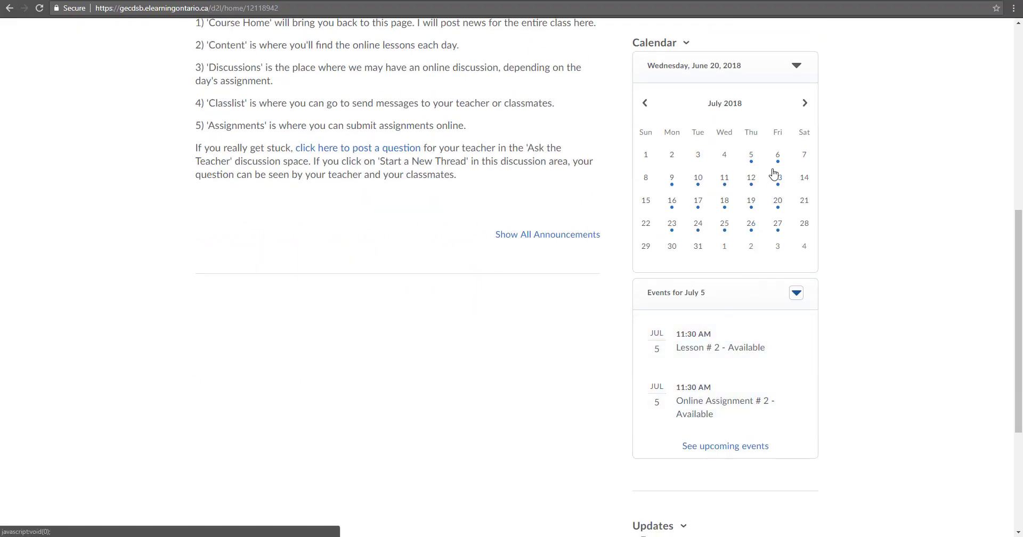
left_click(777, 158)
left_click(699, 180)
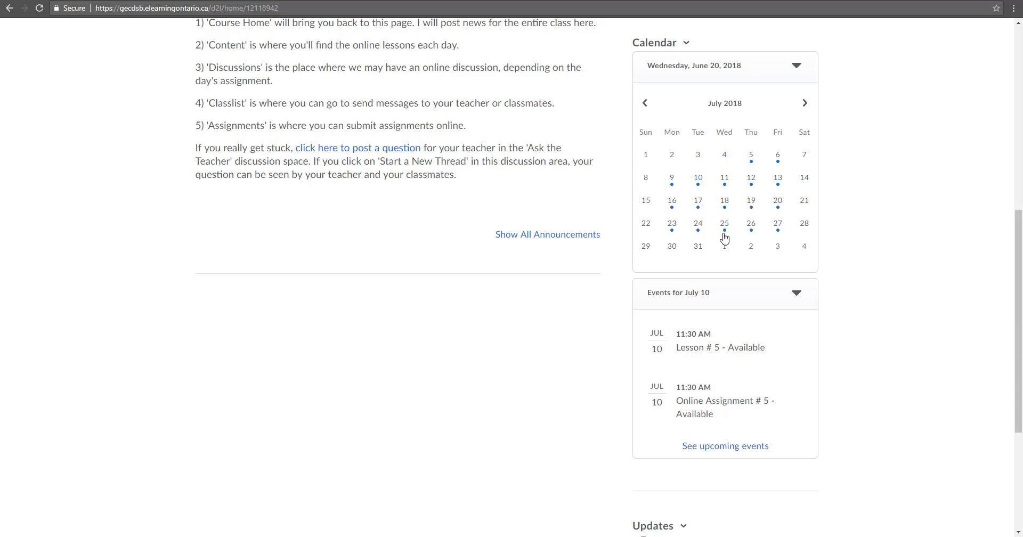
scroll(725, 238, "down", 5)
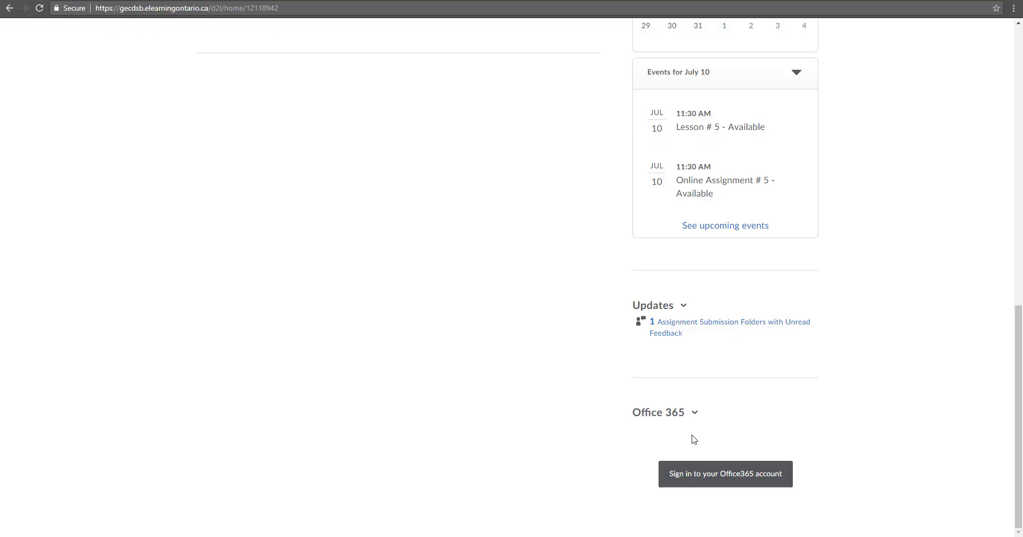
In the Content Browser, go from Unit 1 back to Home and open the Course Information folder
scroll(708, 418, "up", 12)
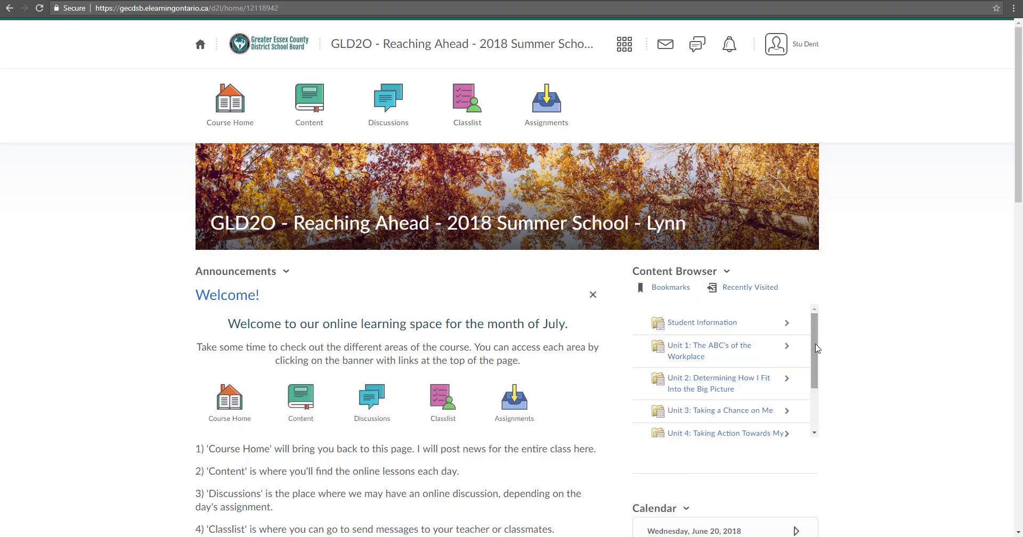
left_click(706, 356)
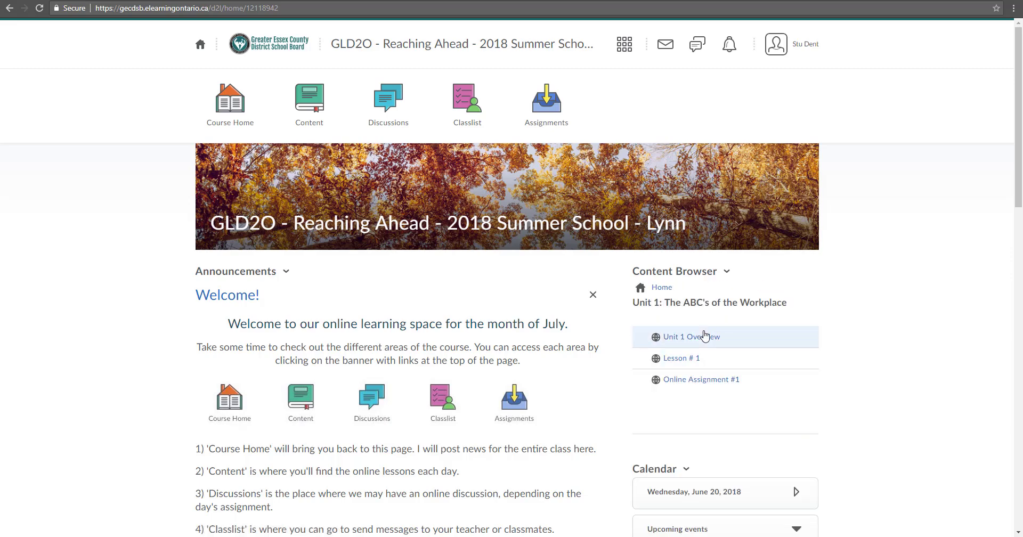
left_click(662, 288)
scroll(813, 394, "down", 1)
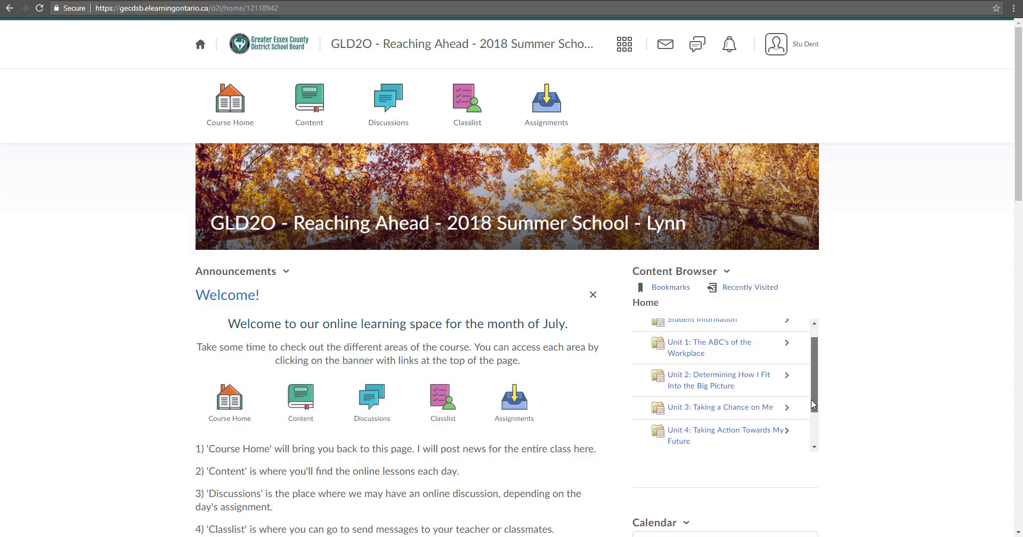
left_click_drag(813, 403, 818, 424)
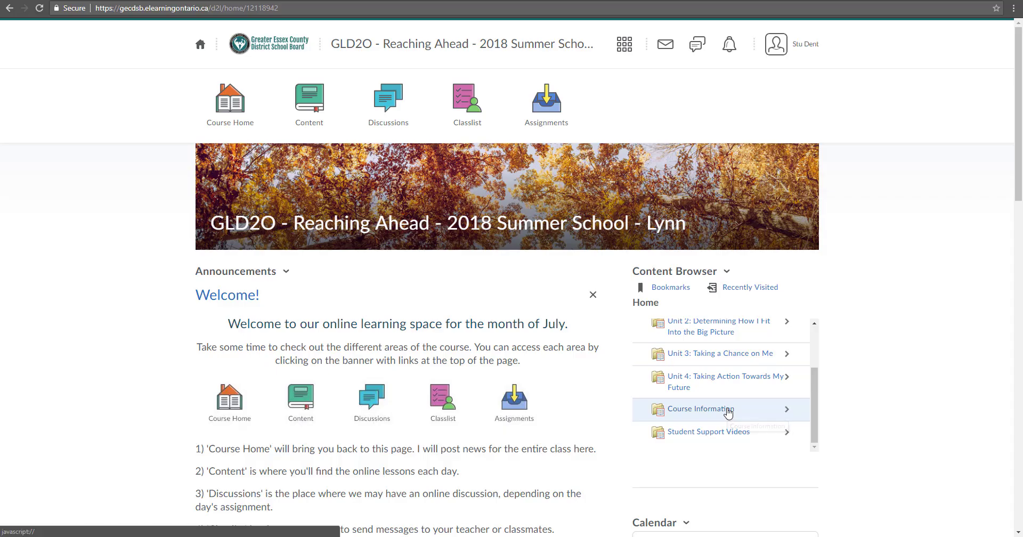
left_click(790, 410)
left_click_drag(812, 397, 816, 415)
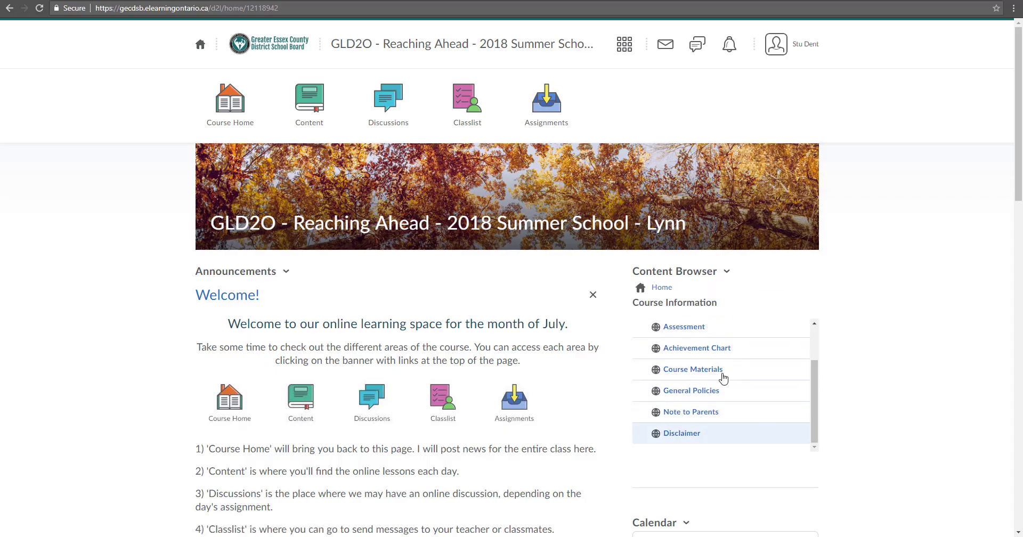
Open the course Content area, browse its unit tiles, and view the Unit 1 Overview page
left_click(655, 291)
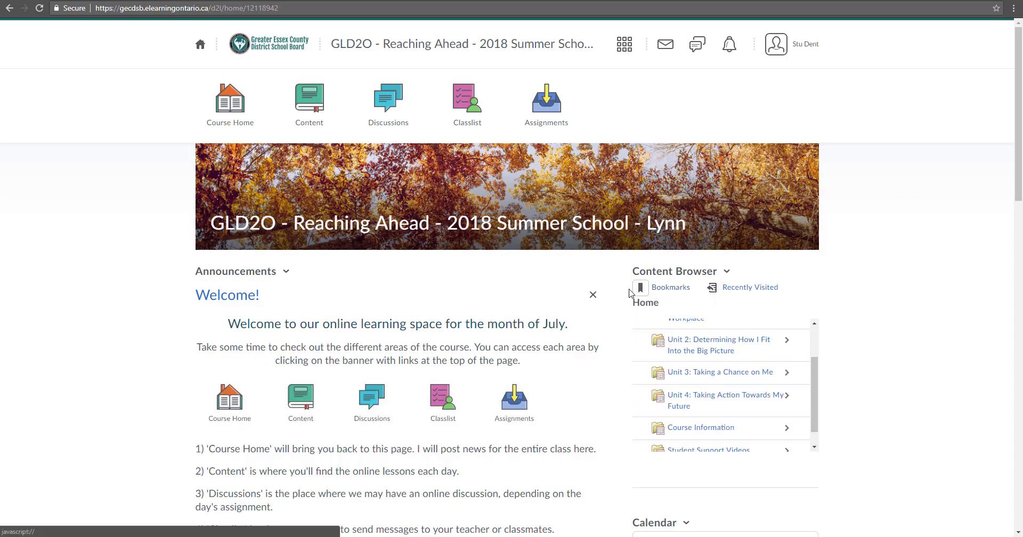
left_click(313, 117)
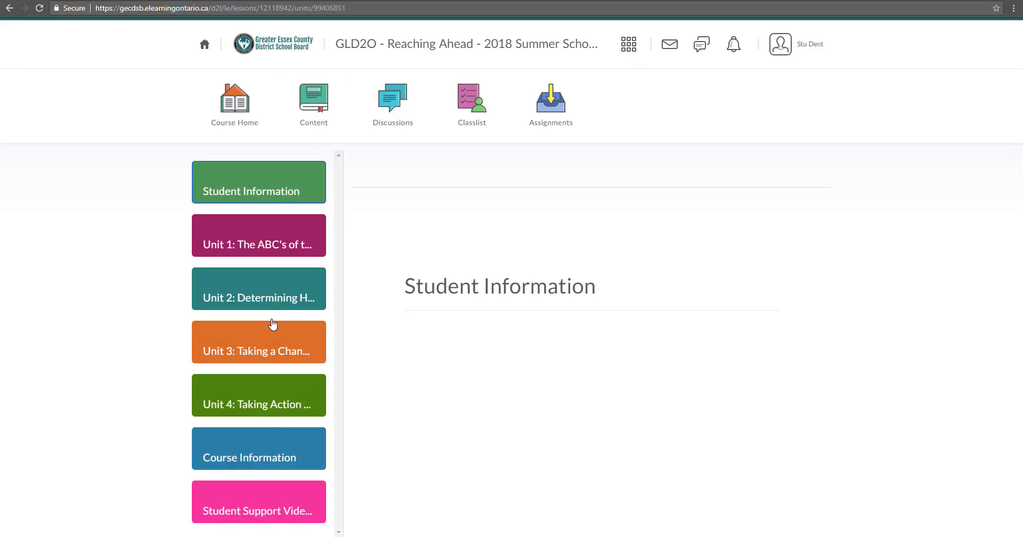
left_click(274, 246)
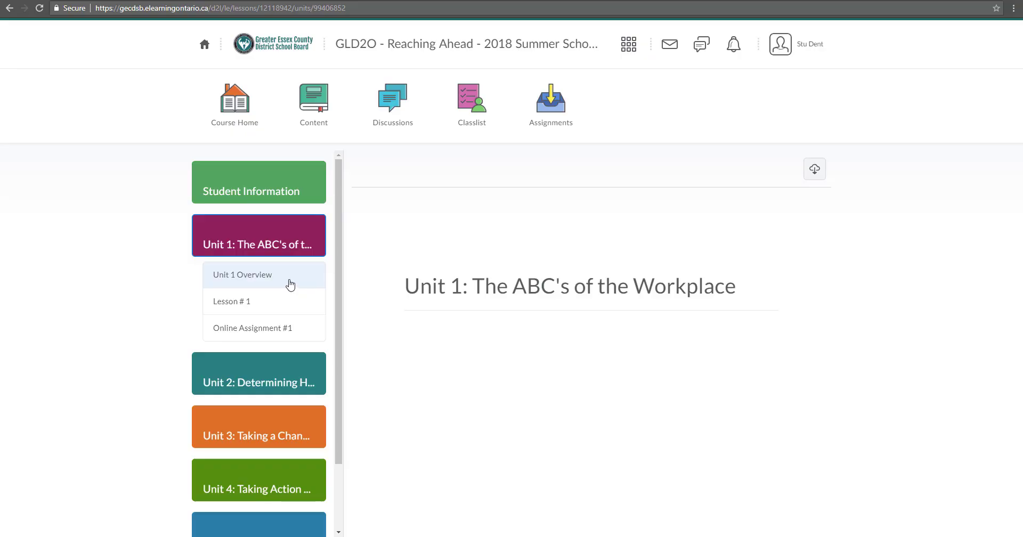
left_click_drag(337, 255, 321, 358)
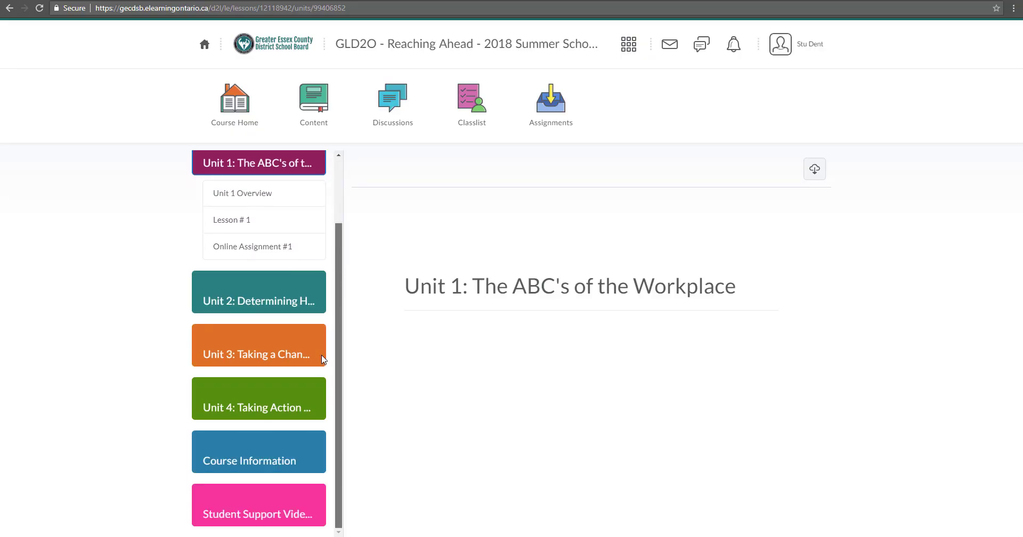
left_click(290, 454)
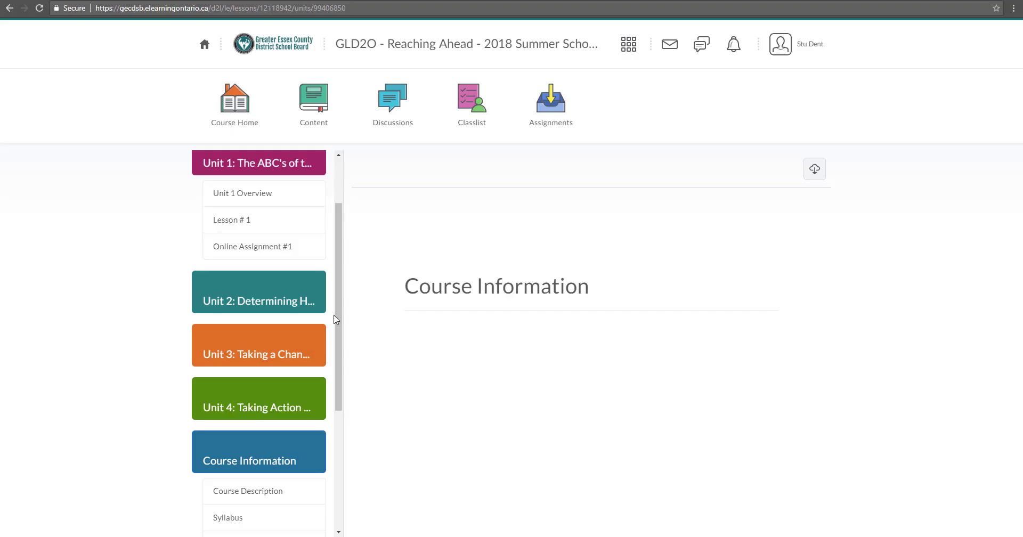
left_click_drag(336, 319, 344, 459)
left_click(274, 515)
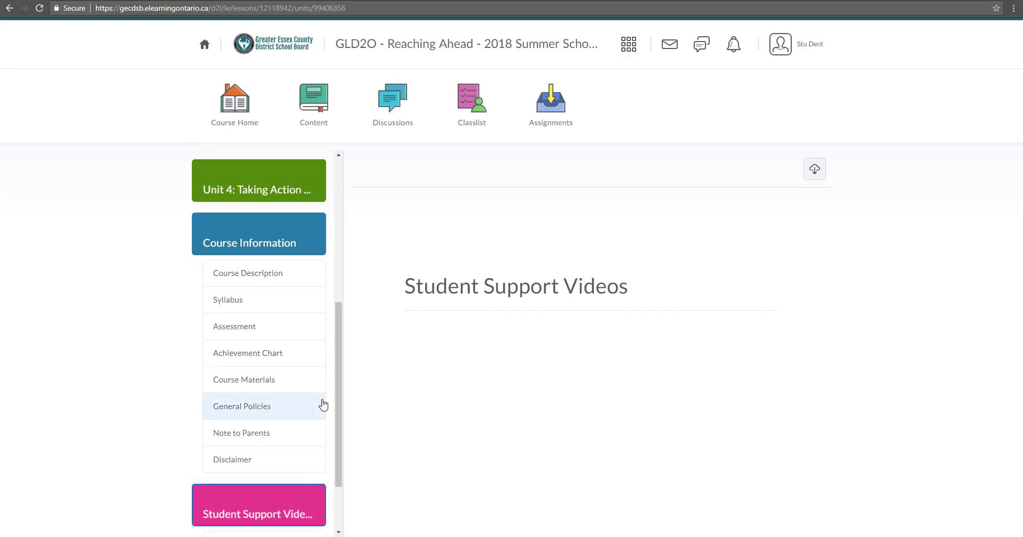
left_click_drag(337, 385, 349, 257)
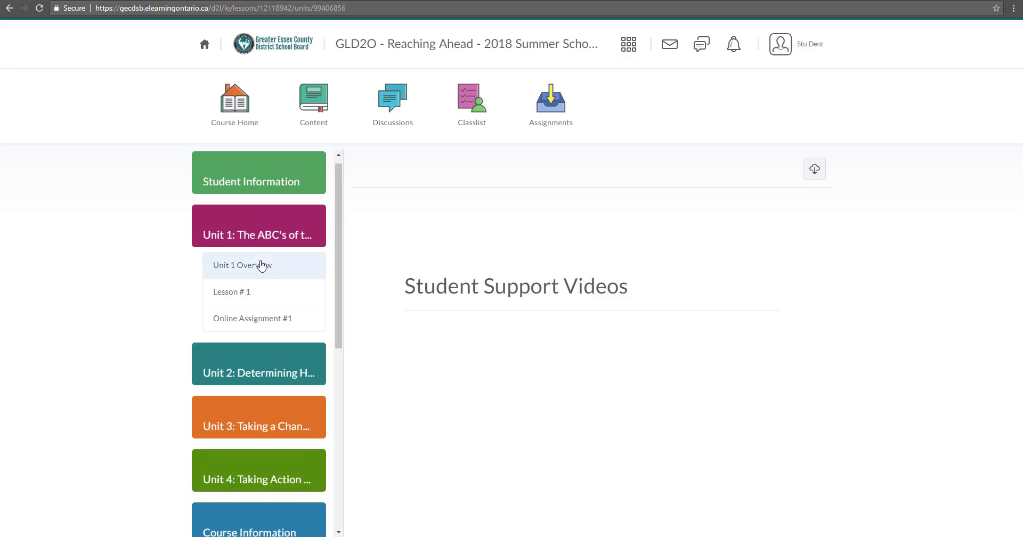
left_click(261, 265)
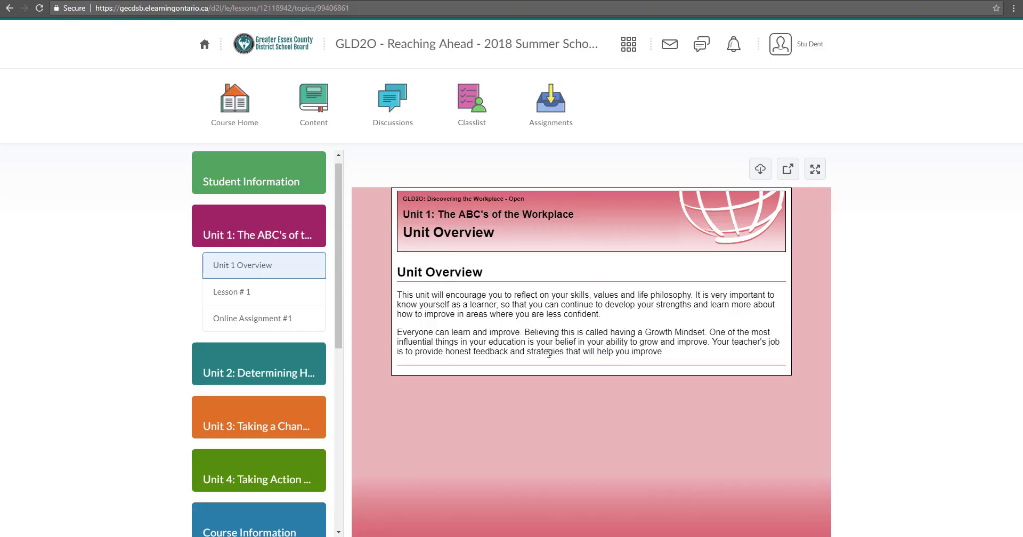
Open Lesson # 1 and check the answer to its Mario question
left_click(264, 294)
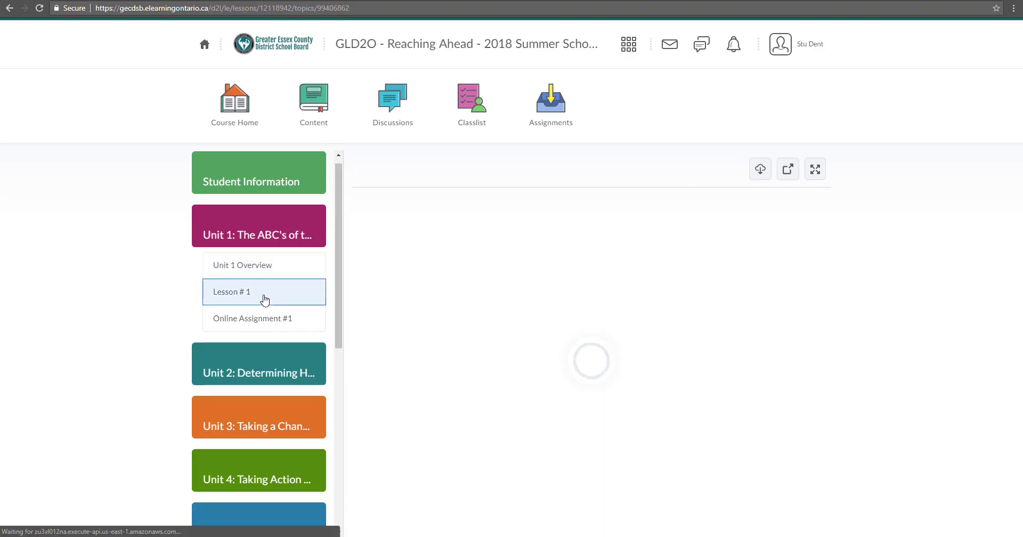
scroll(814, 213, "down", 5)
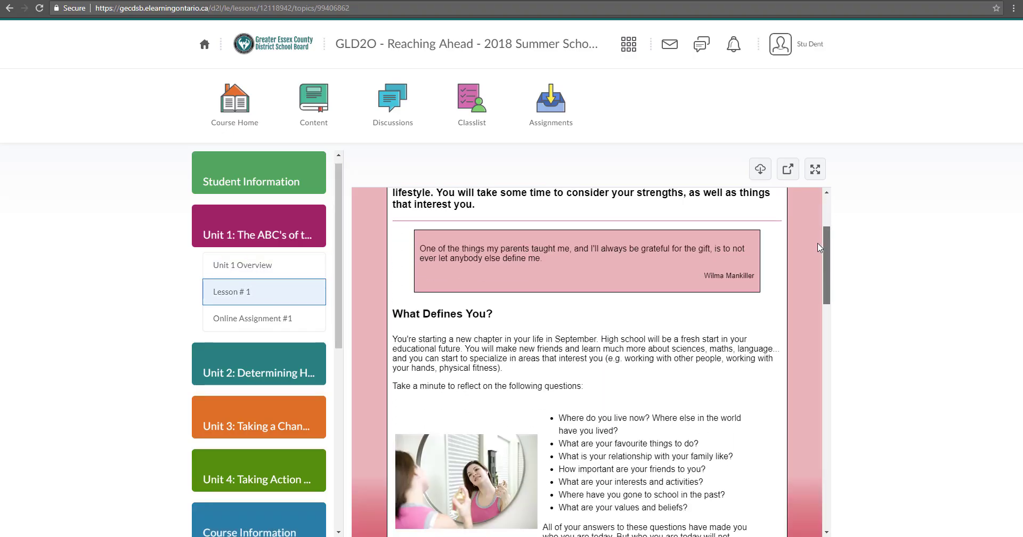
scroll(815, 276, "down", 10)
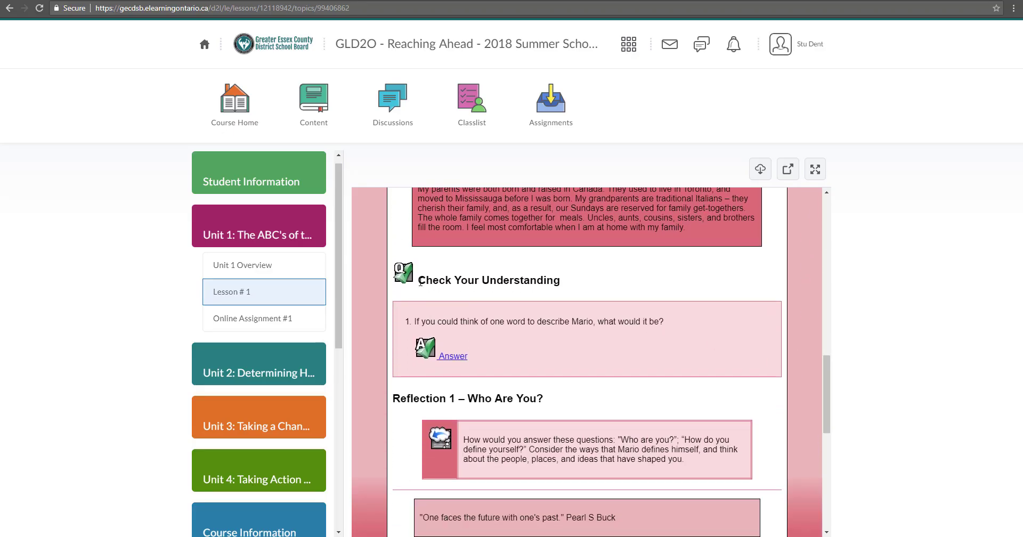
left_click_drag(419, 279, 577, 288)
left_click(577, 282)
left_click(453, 356)
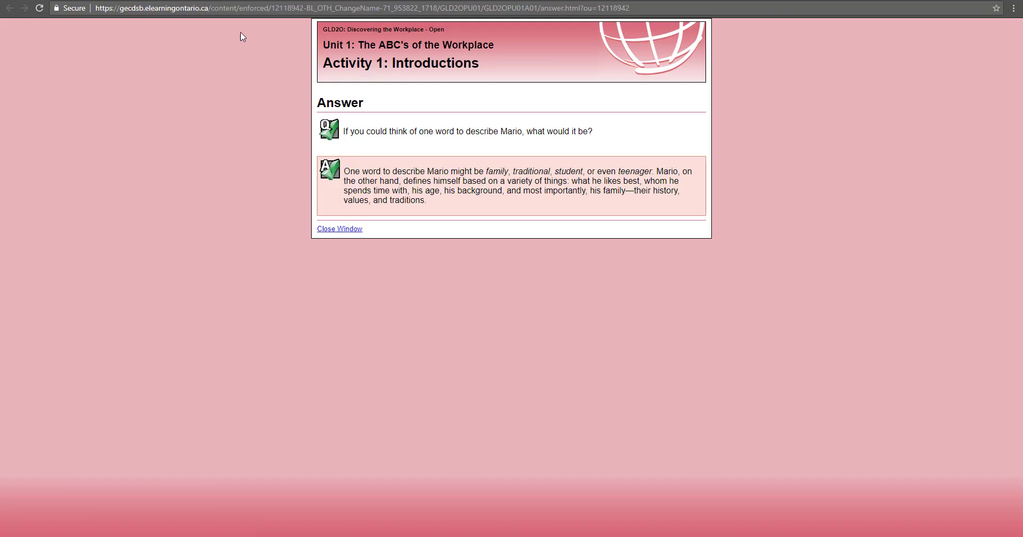
key("alt+Left")
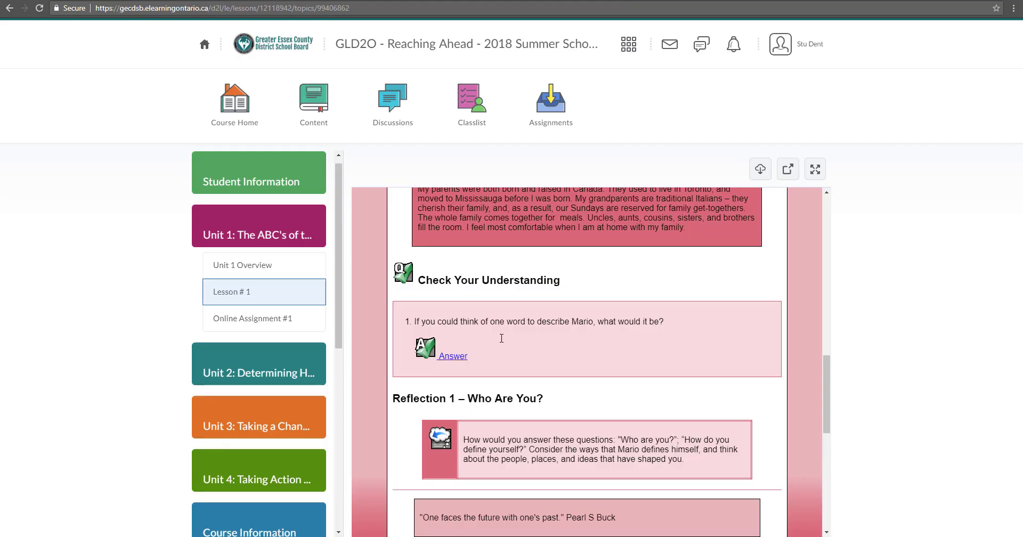
Scroll to the end of Lesson # 1 and open Online Assignment #1
scroll(629, 353, "down", 1)
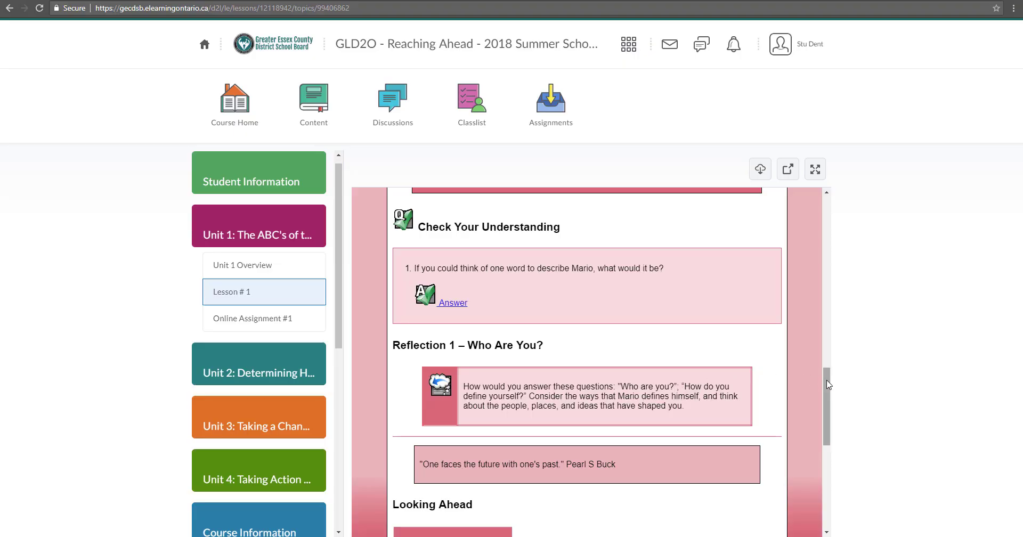
left_click_drag(827, 379, 826, 379)
left_click_drag(828, 385, 817, 471)
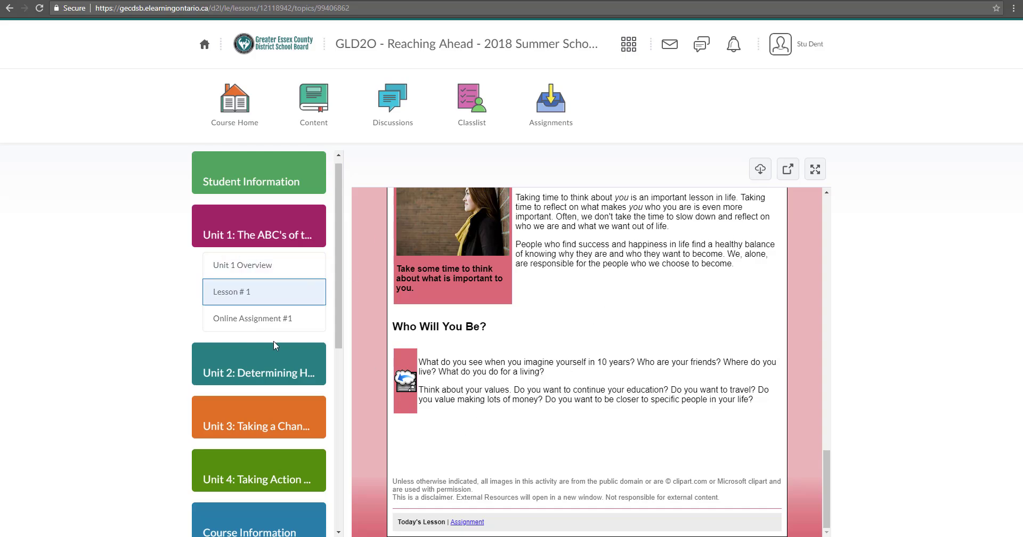
left_click(267, 319)
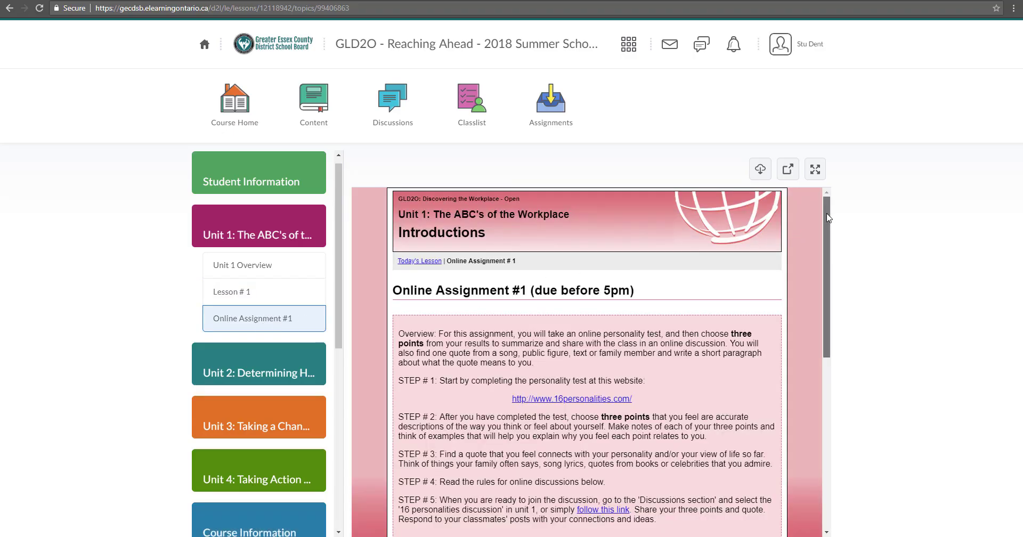
Read Online Assignment #1 down to STEP # 5's Discussions instructions
left_click_drag(826, 214, 821, 242)
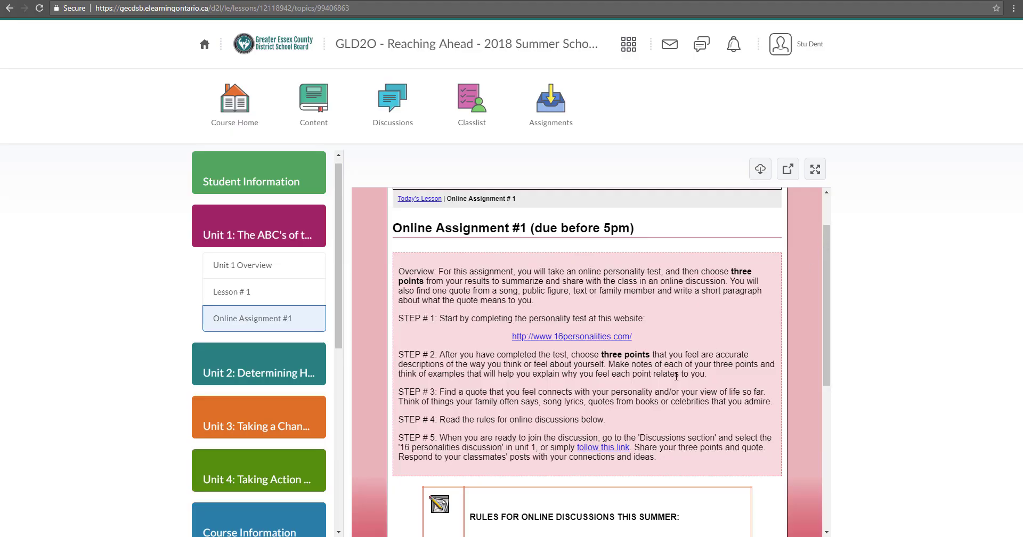
left_click_drag(637, 437, 724, 436)
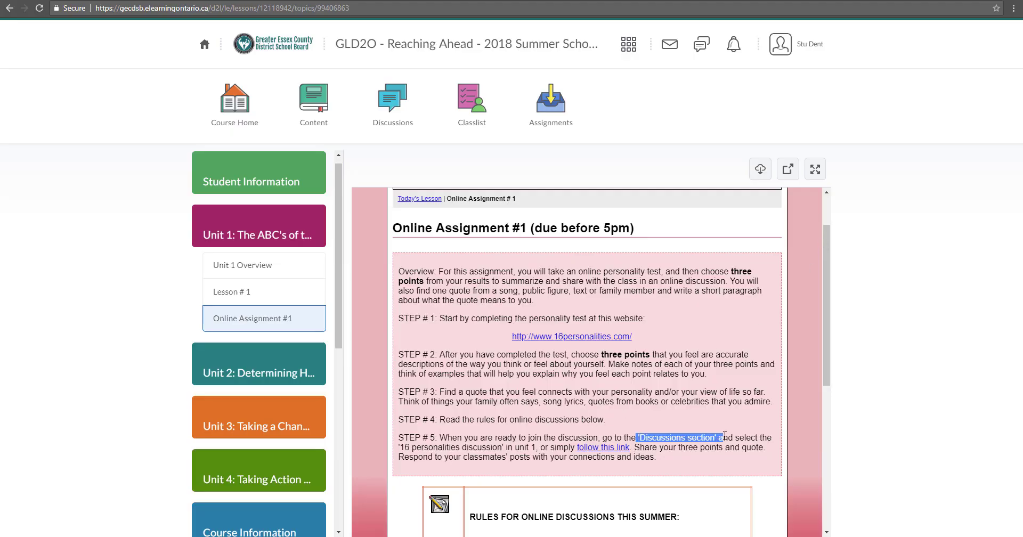
left_click(712, 440)
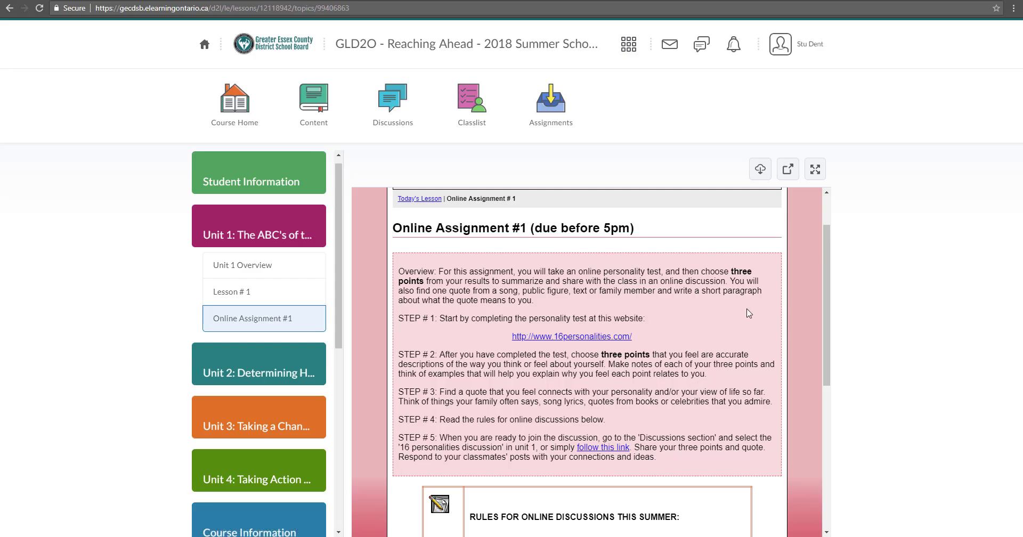
left_click_drag(823, 267, 829, 414)
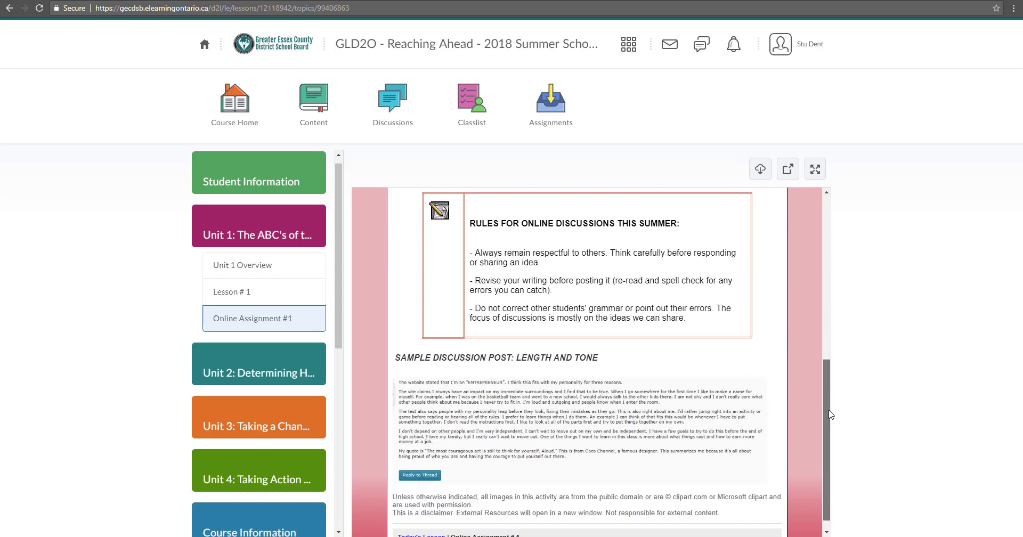
scroll(586, 346, "up", 7)
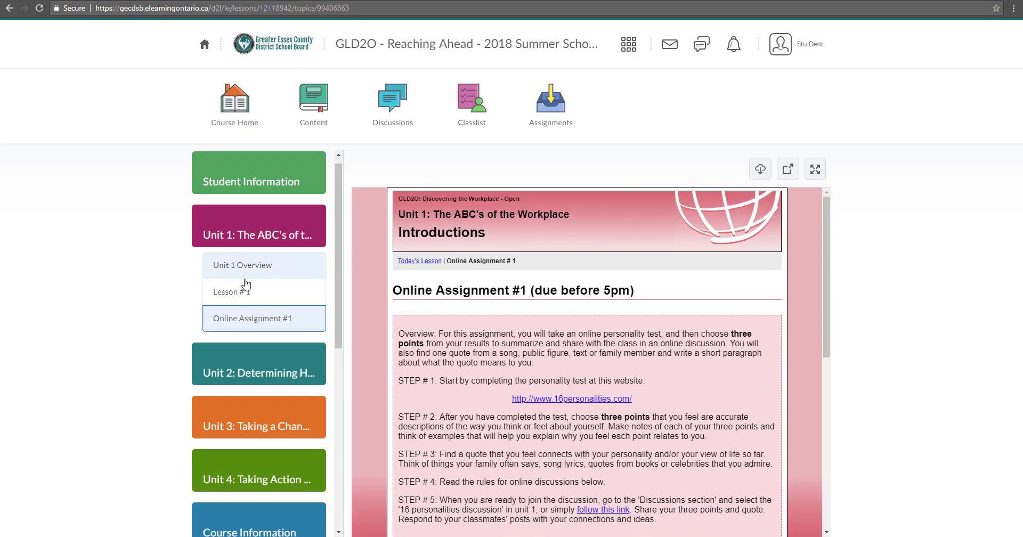
Revisit Lesson # 1, return to the assignment, and follow STEP # 5's link to the 16 Personalities Discussion
left_click(246, 285)
left_click_drag(824, 224, 824, 517)
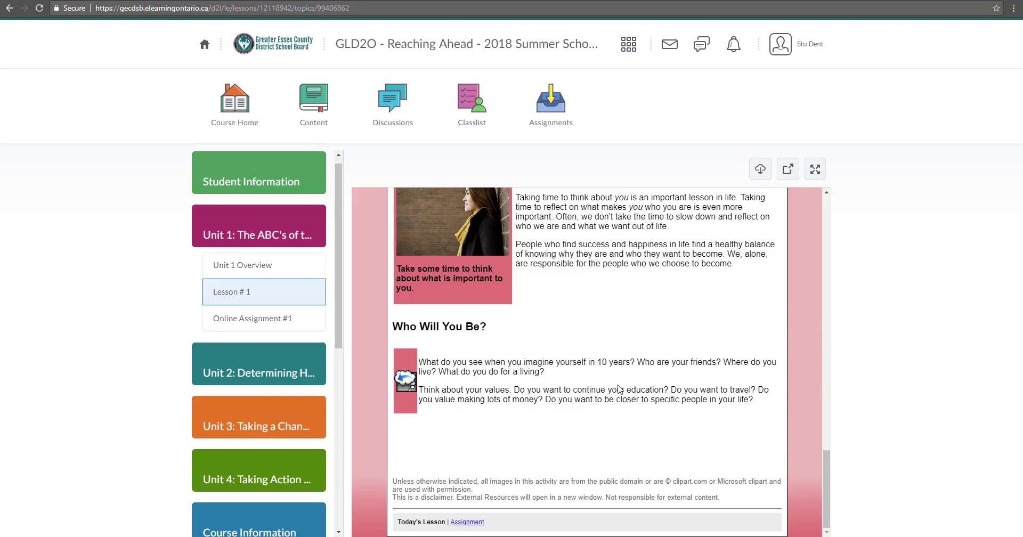
left_click(261, 320)
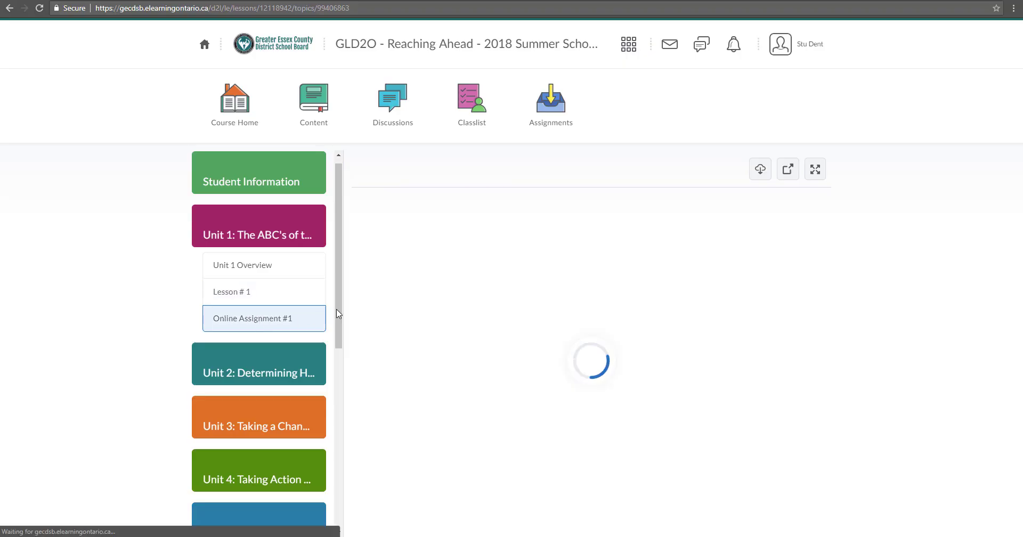
scroll(823, 258, "down", 4)
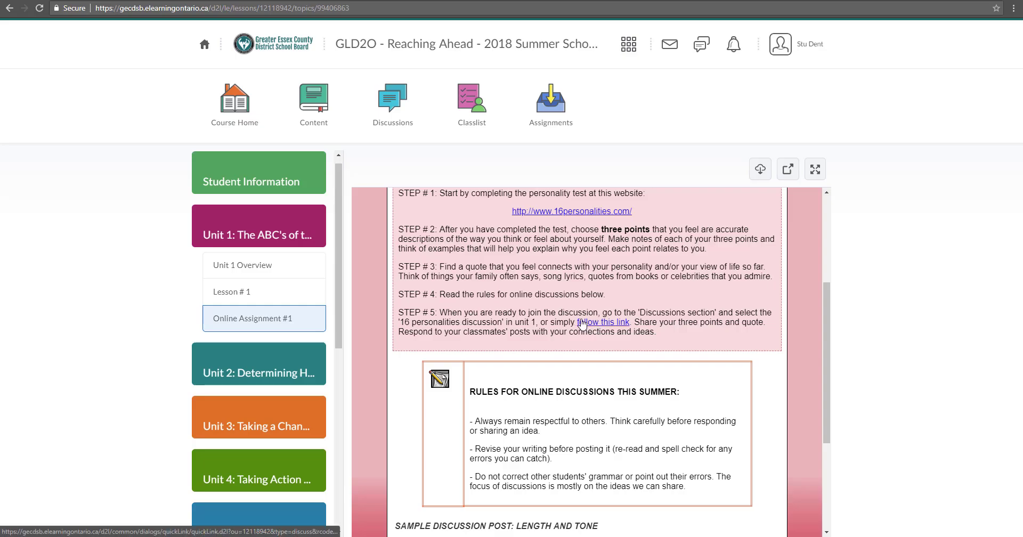
left_click(607, 326)
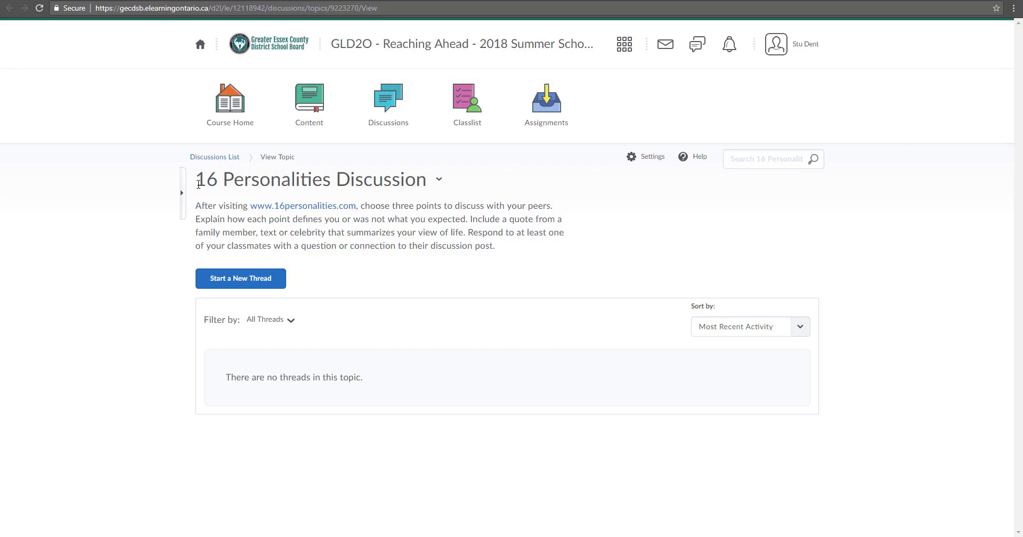
left_click_drag(195, 180, 427, 184)
left_click(498, 188)
key("alt+Left")
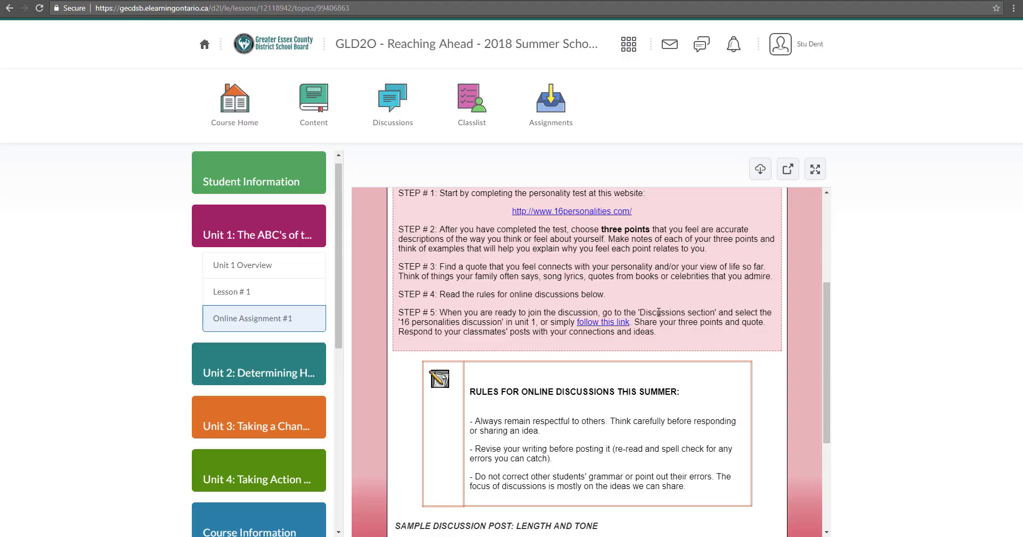
left_click(392, 101)
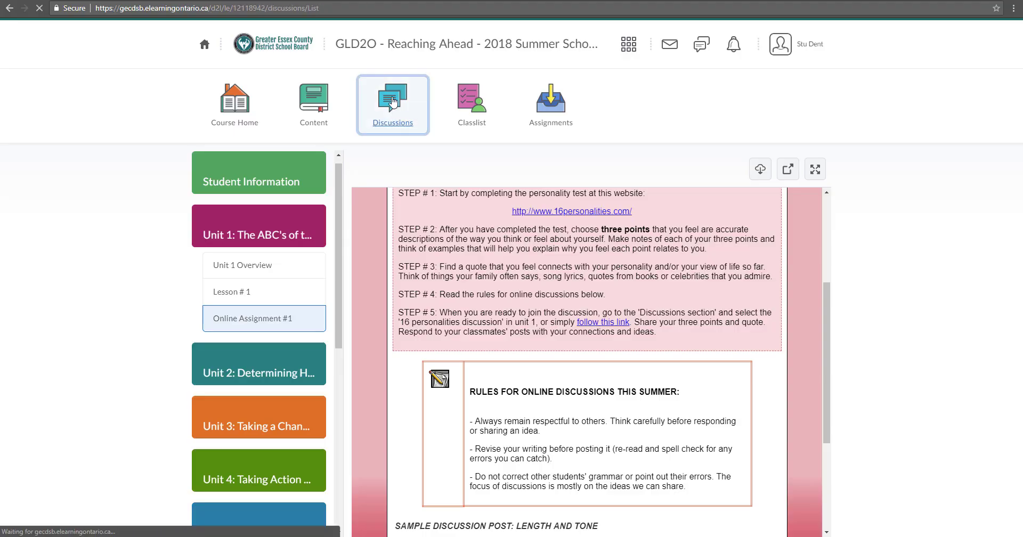
scroll(436, 281, "down", 5)
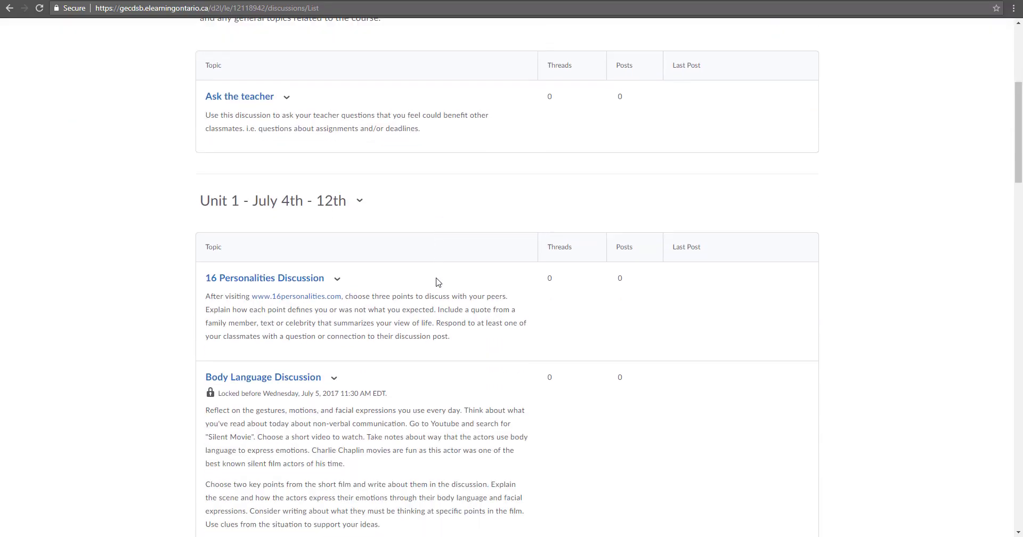
scroll(436, 282, "down", 2)
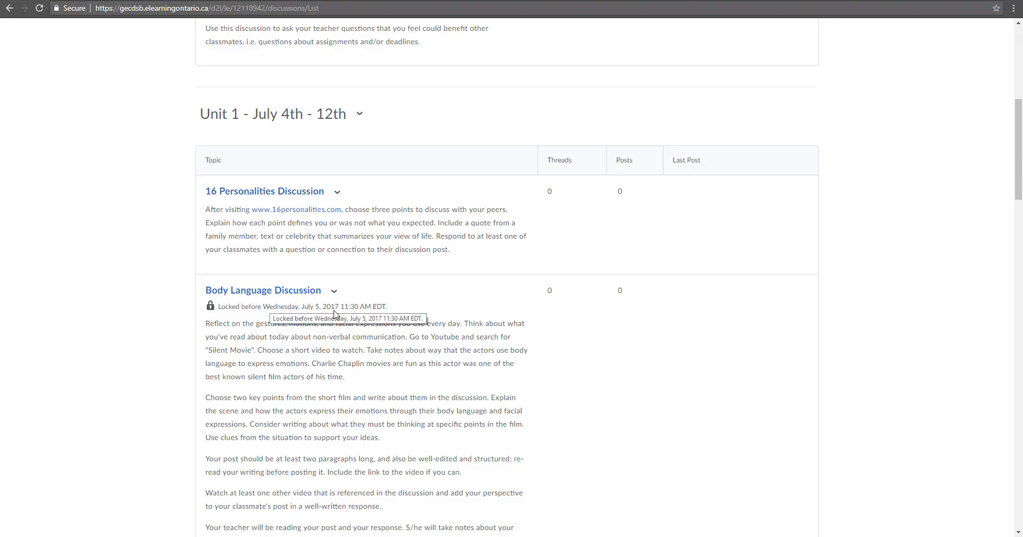
left_click(280, 198)
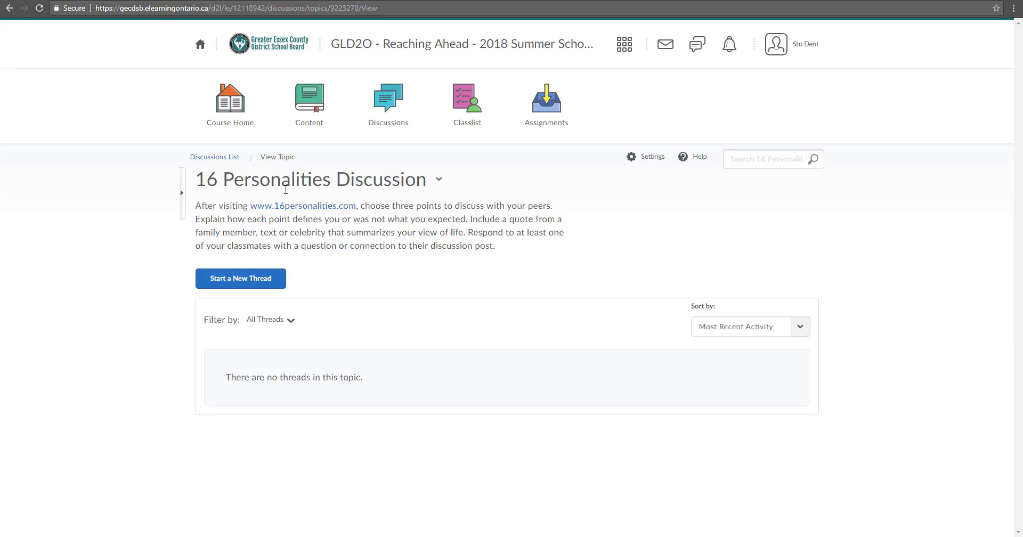
Start a new thread with subject 'My Personality' and begin a one-line self-introduction in the body
left_click(243, 281)
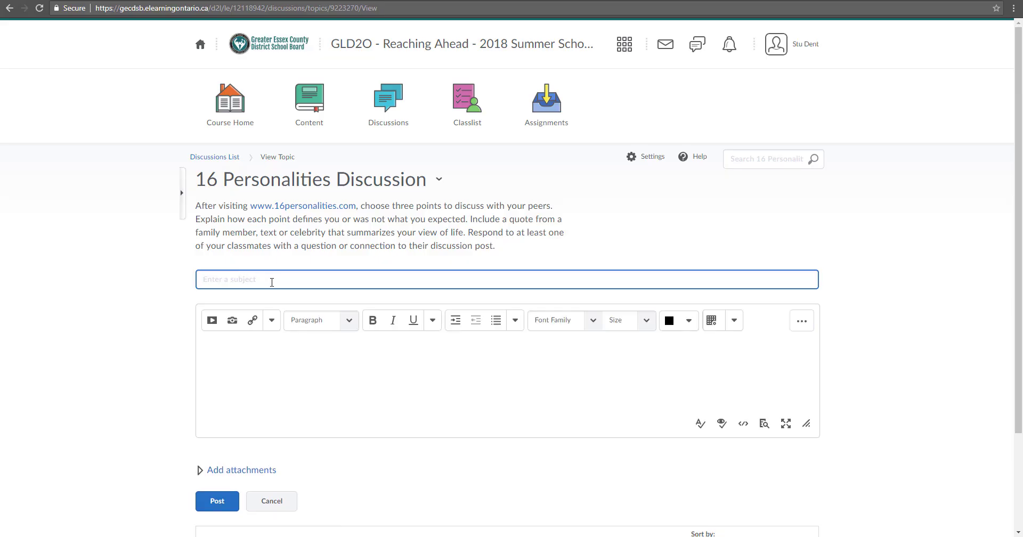
left_click(281, 375)
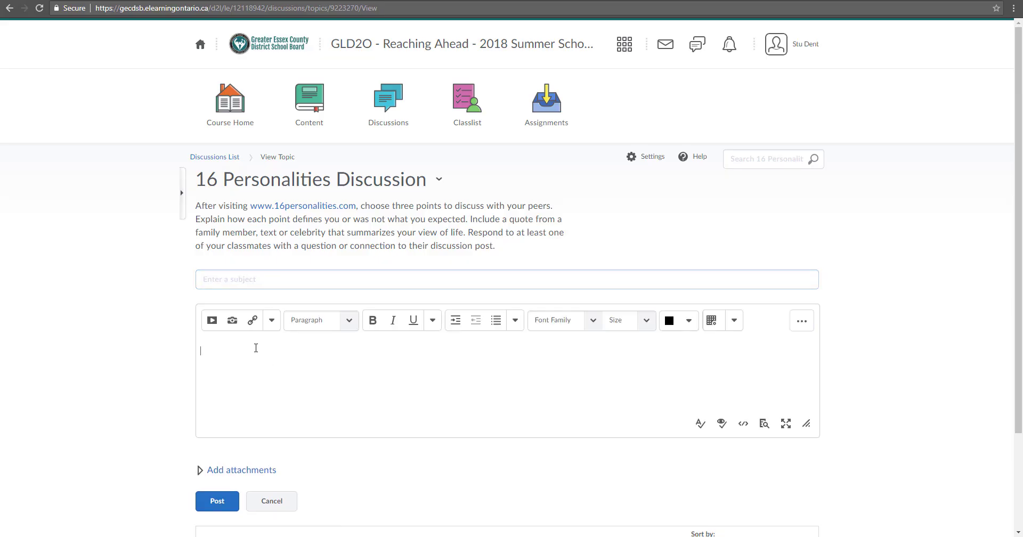
left_click(272, 284)
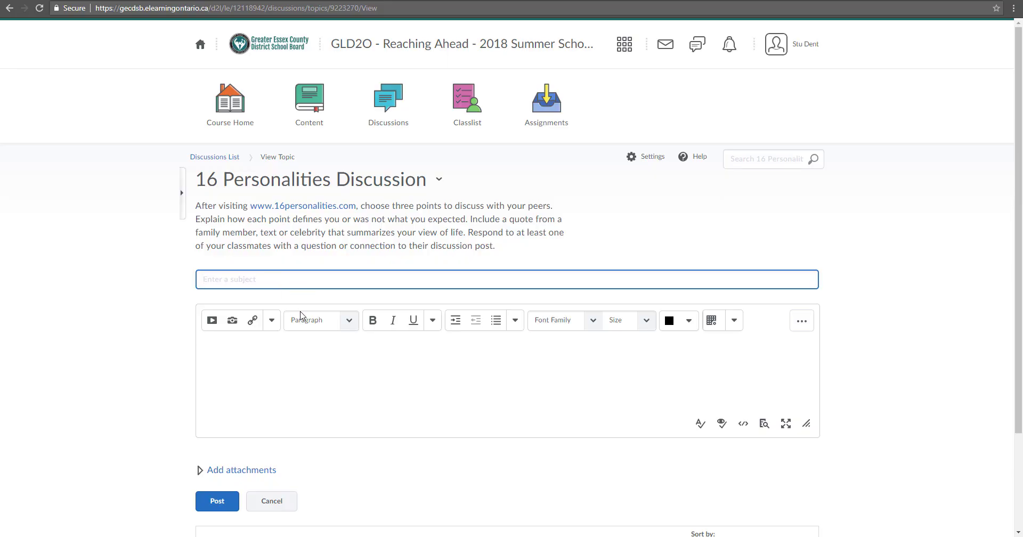
type("My Personalit")
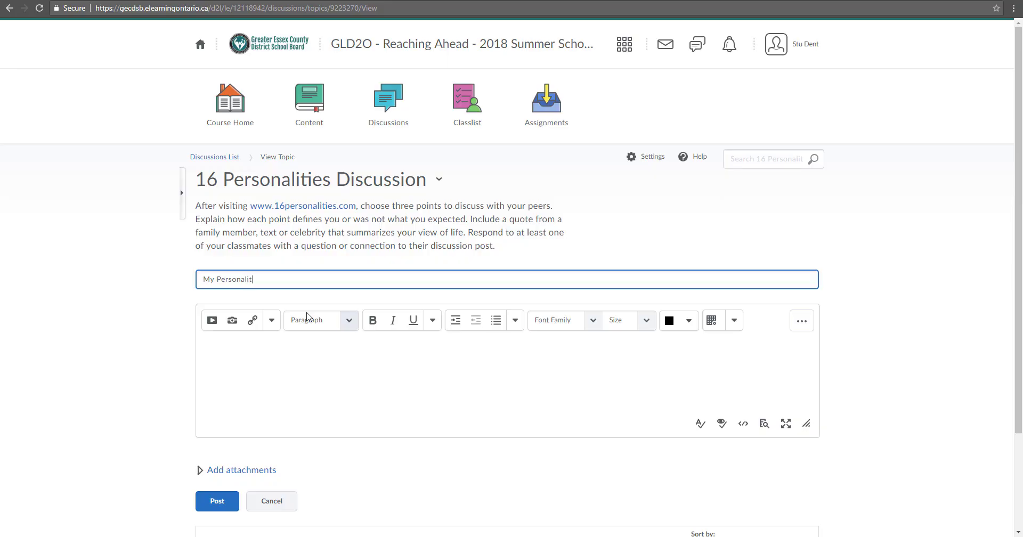
type("y")
left_click(251, 351)
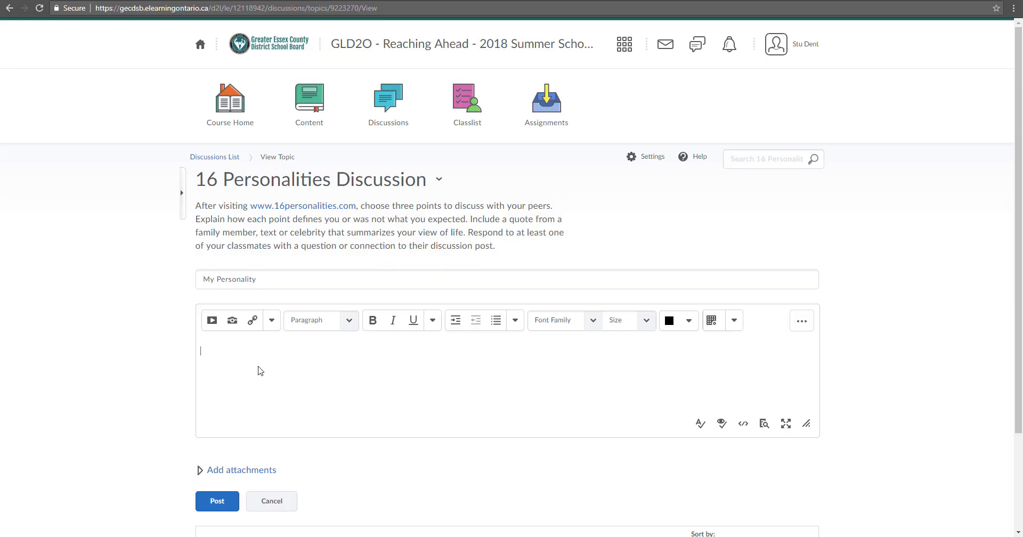
type("Hi My name is Mr. Gomes and I ")
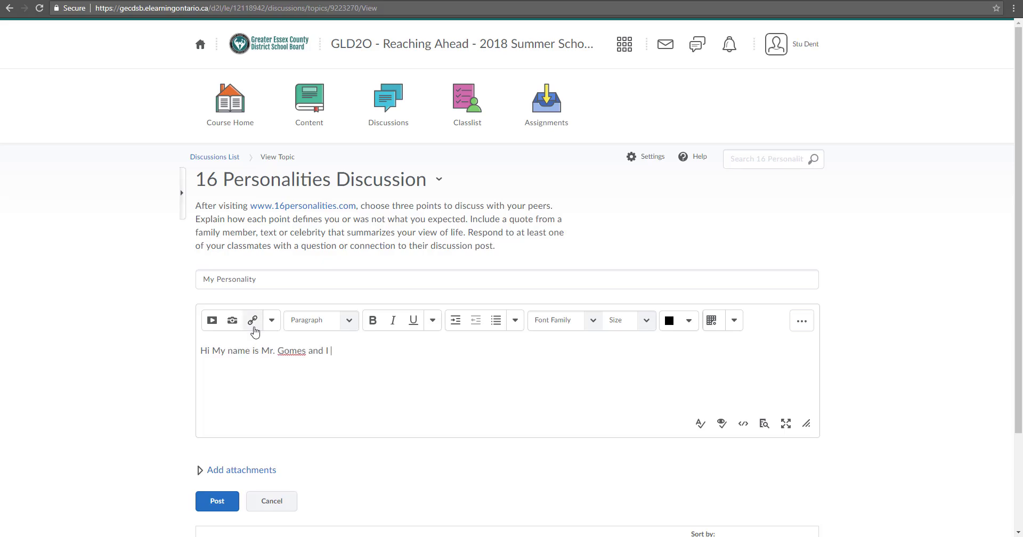
type("have a personality.")
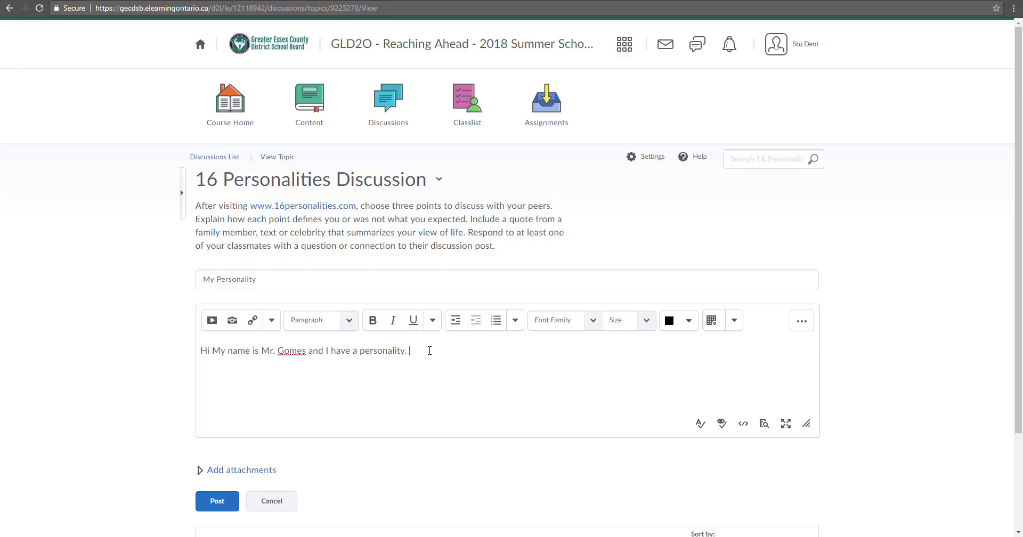
Make the self-introduction sentence bold
left_click_drag(430, 348, 261, 350)
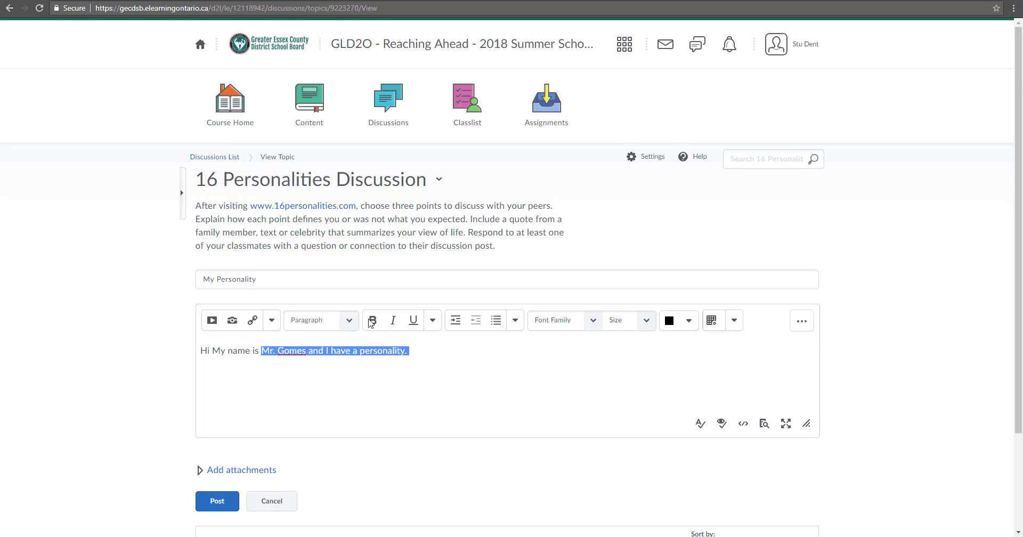
left_click(373, 322)
left_click(411, 350)
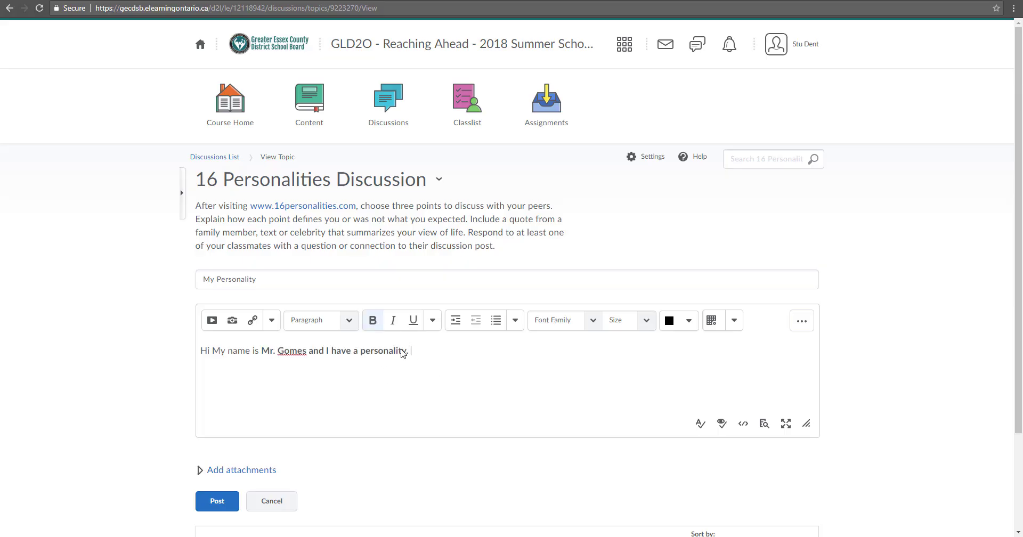
Italicise the word 'personality.' and colour it blue (2b78e4)
left_click_drag(411, 351, 367, 352)
left_click(392, 320)
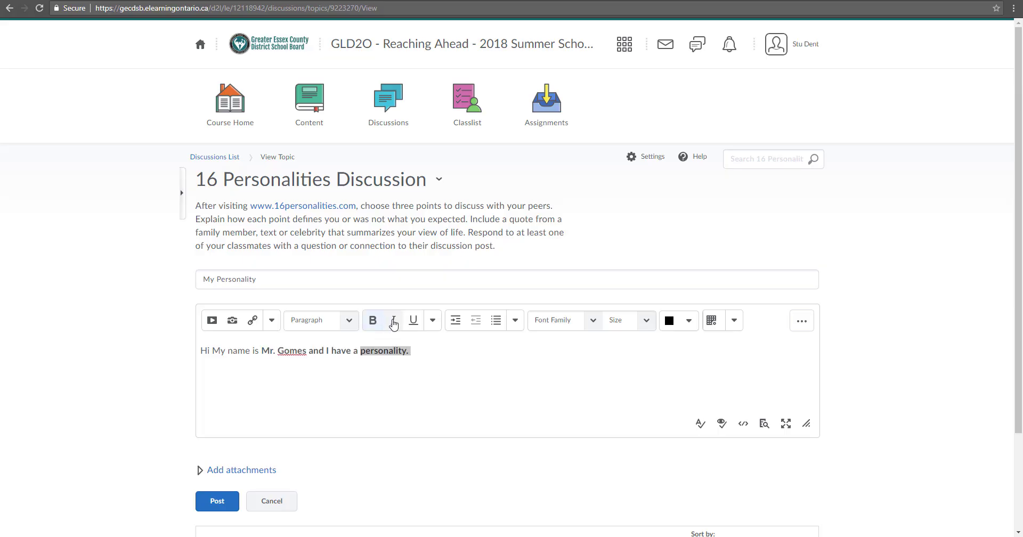
left_click(450, 355)
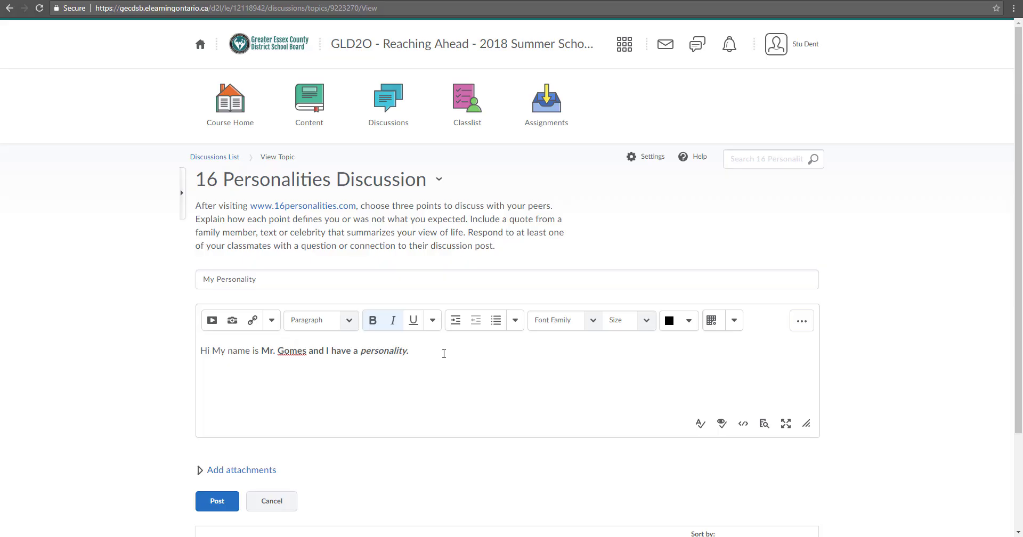
left_click_drag(430, 351, 359, 352)
left_click(689, 321)
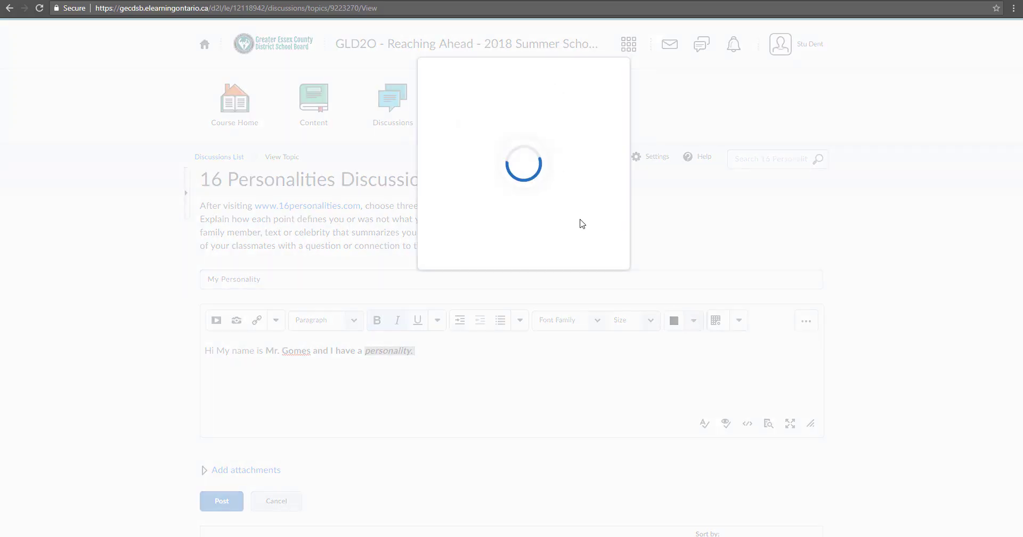
left_click(488, 142)
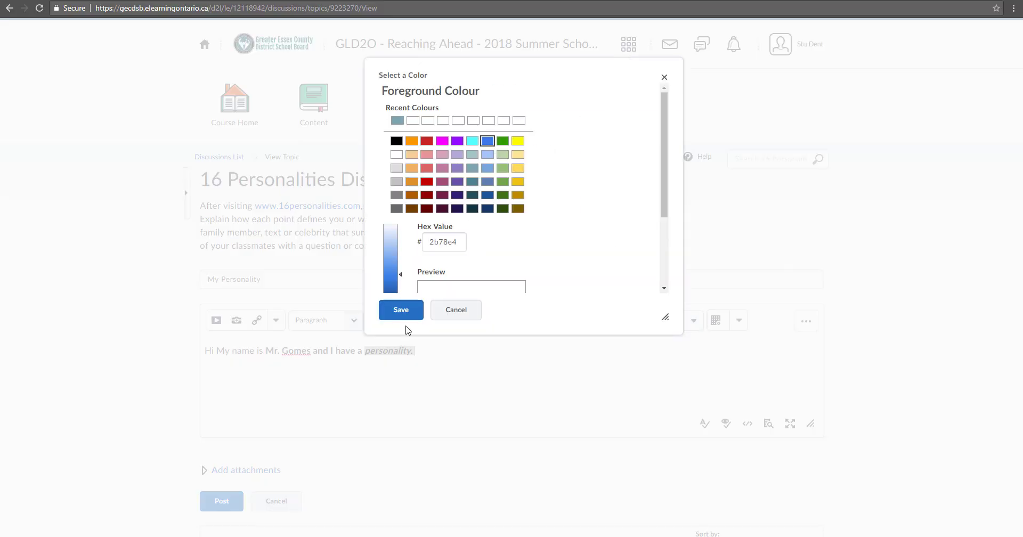
left_click(404, 313)
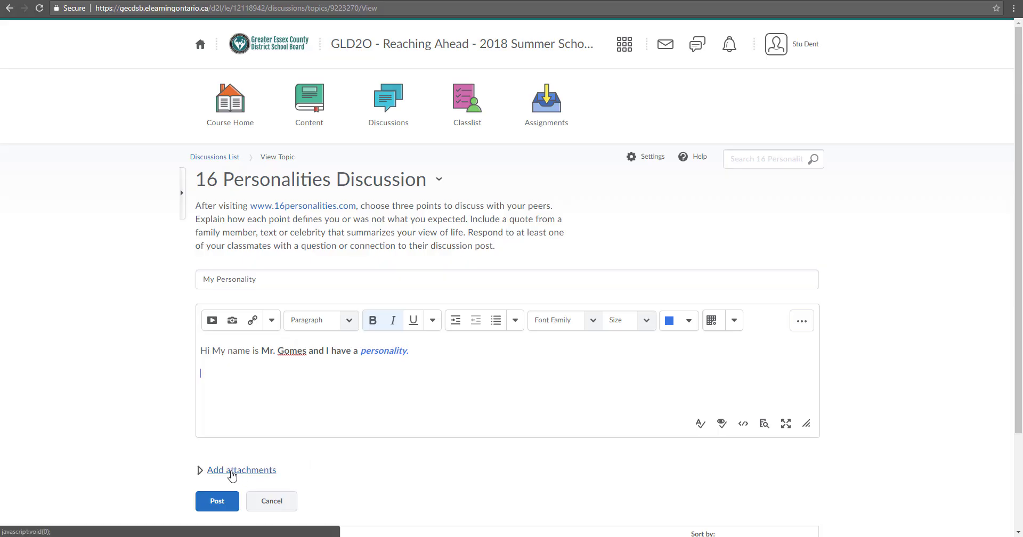
Attach the 18_Challenges_for_2018 eBook PDF (9.31 MB) from the Desktop to the post
left_click(231, 472)
scroll(319, 437, "down", 1)
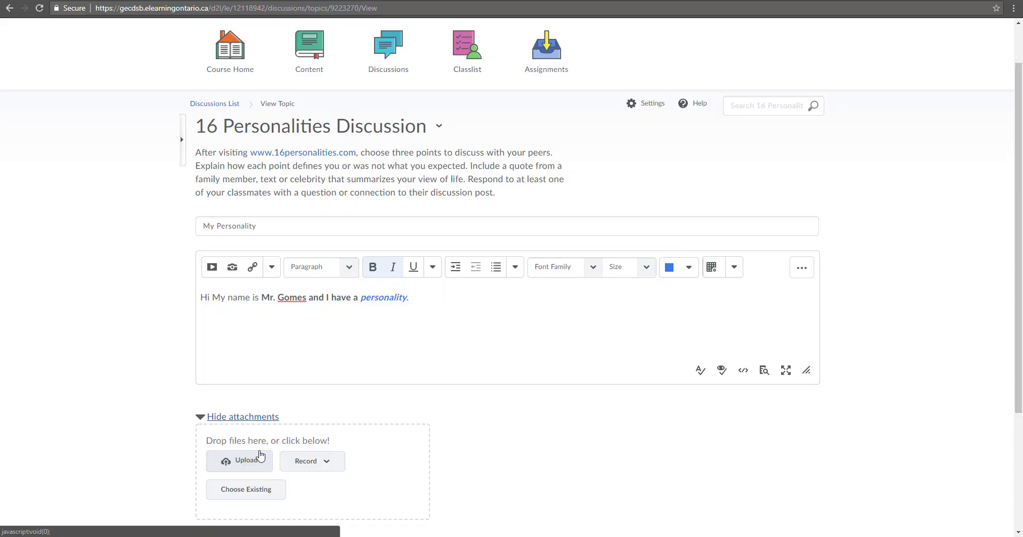
left_click(260, 458)
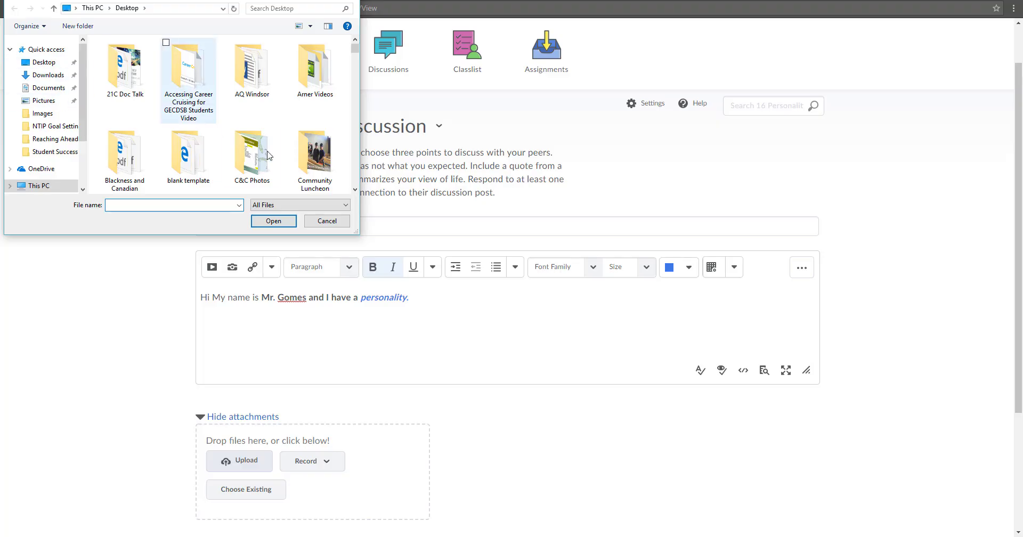
left_click(44, 62)
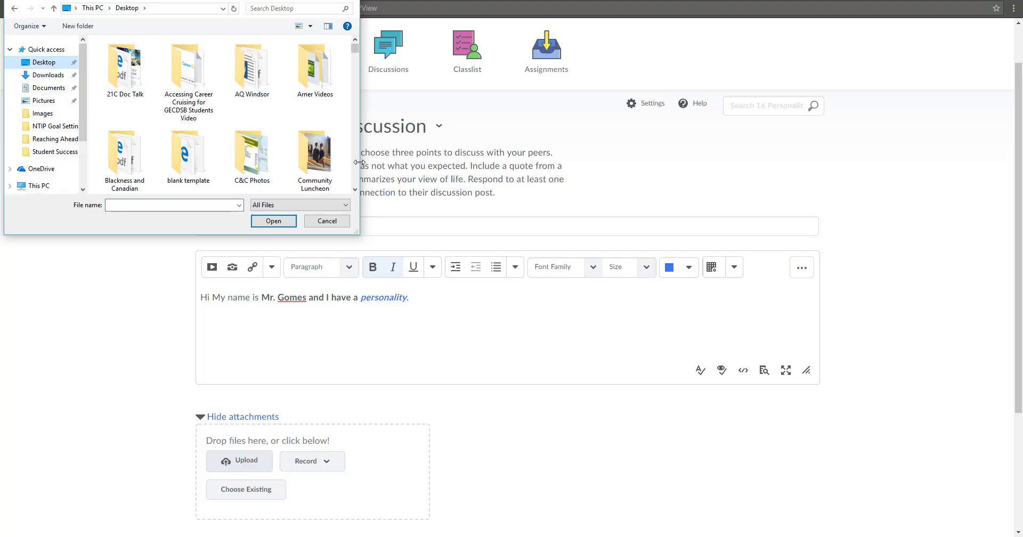
scroll(356, 169, "down", 5)
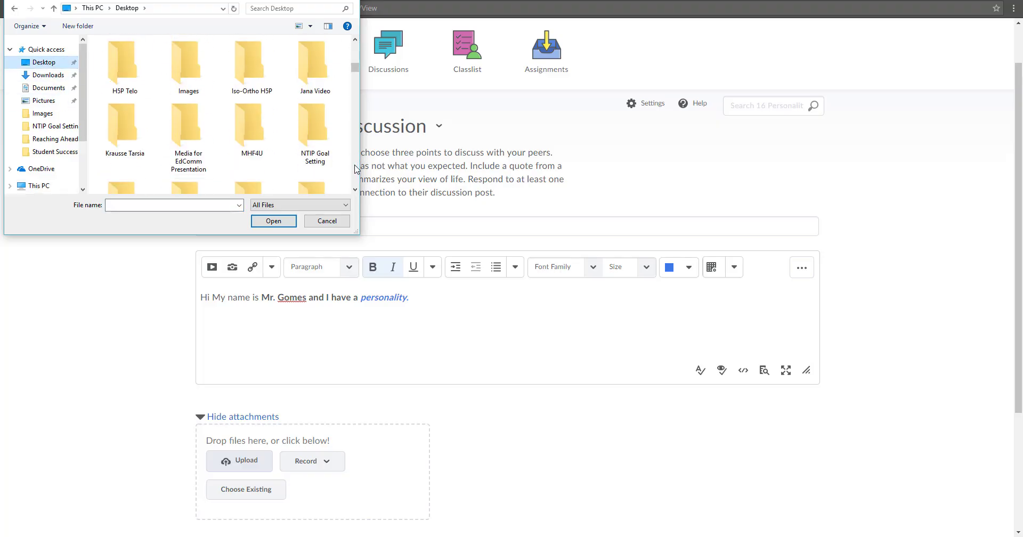
scroll(356, 169, "down", 5)
left_click(249, 154)
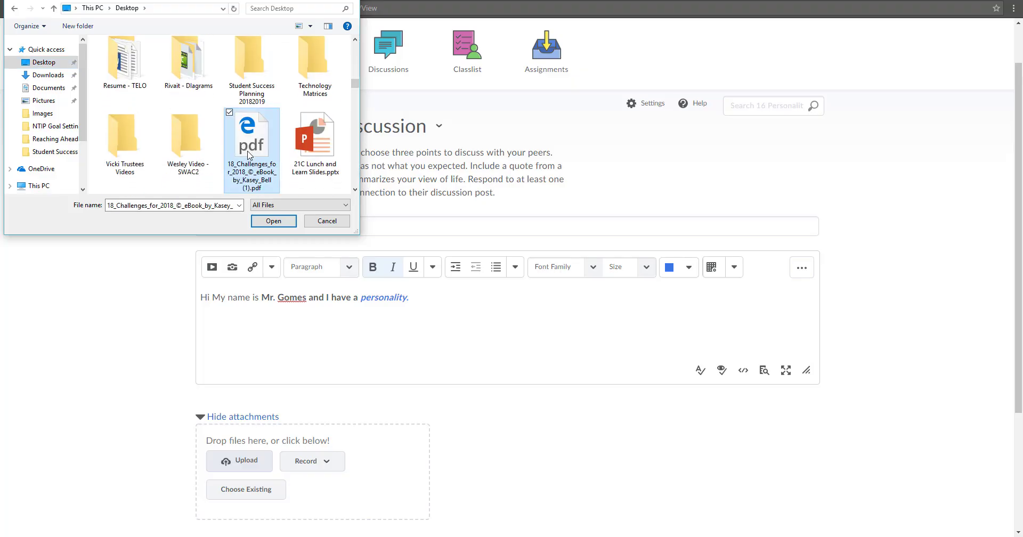
double_click(250, 154)
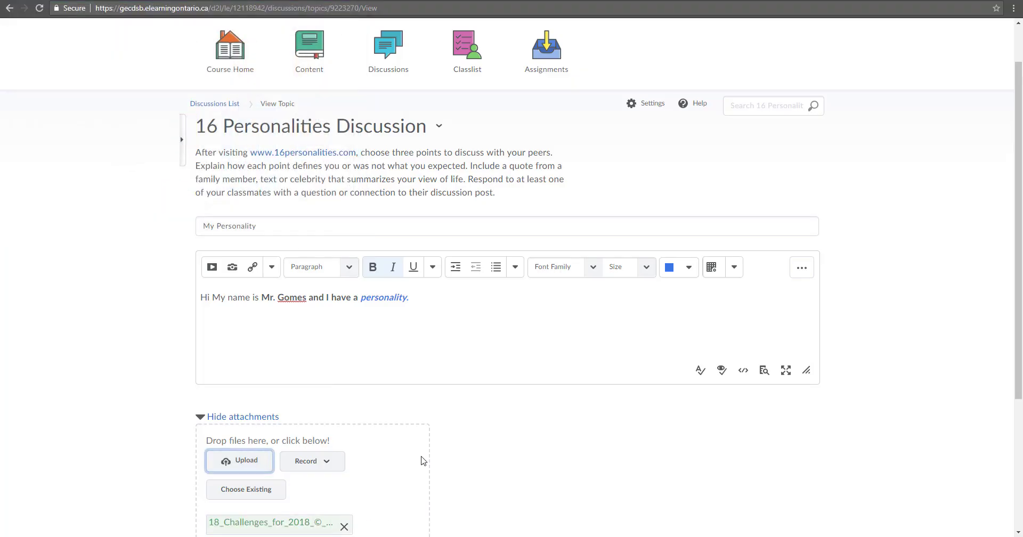
scroll(423, 460, "down", 2)
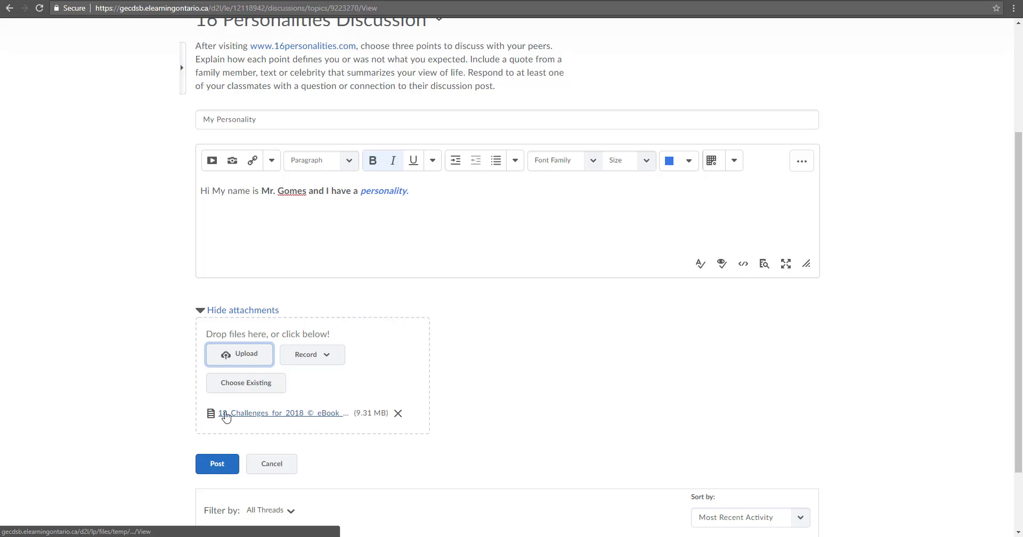
scroll(315, 417, "up", 2)
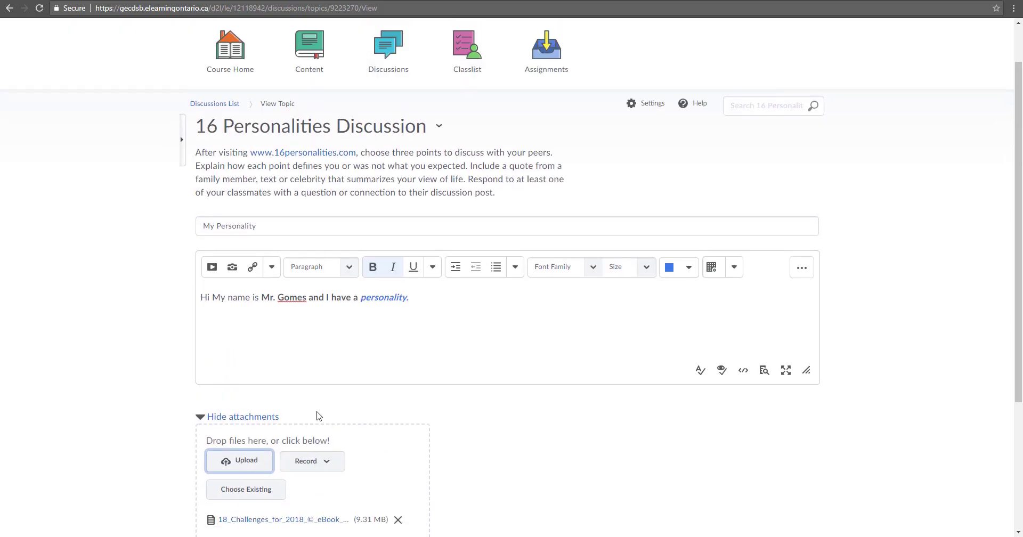
left_click(410, 314)
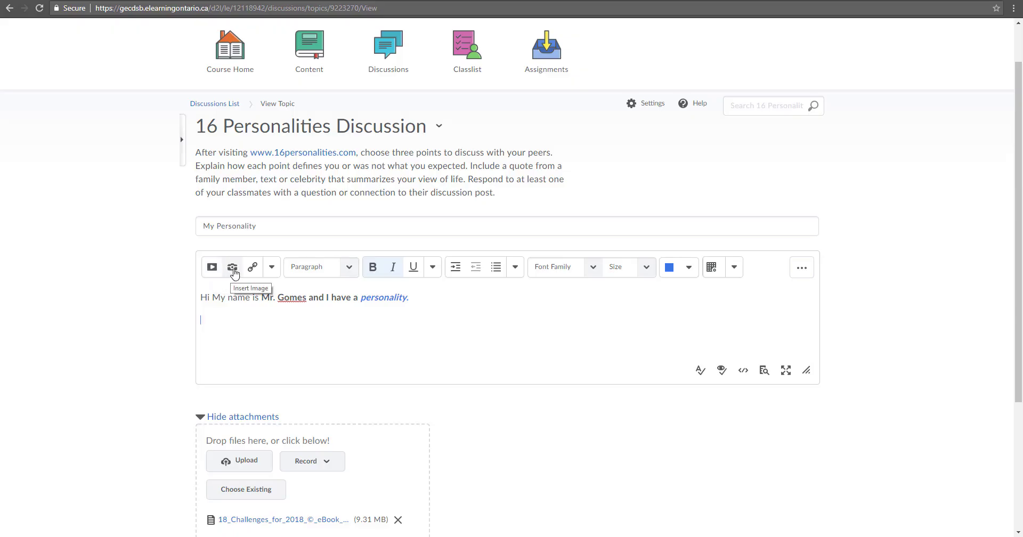
Insert 2-elearning-production-quality-standards.jpeg from the Images folder below the greeting, marked decorative
left_click(233, 269)
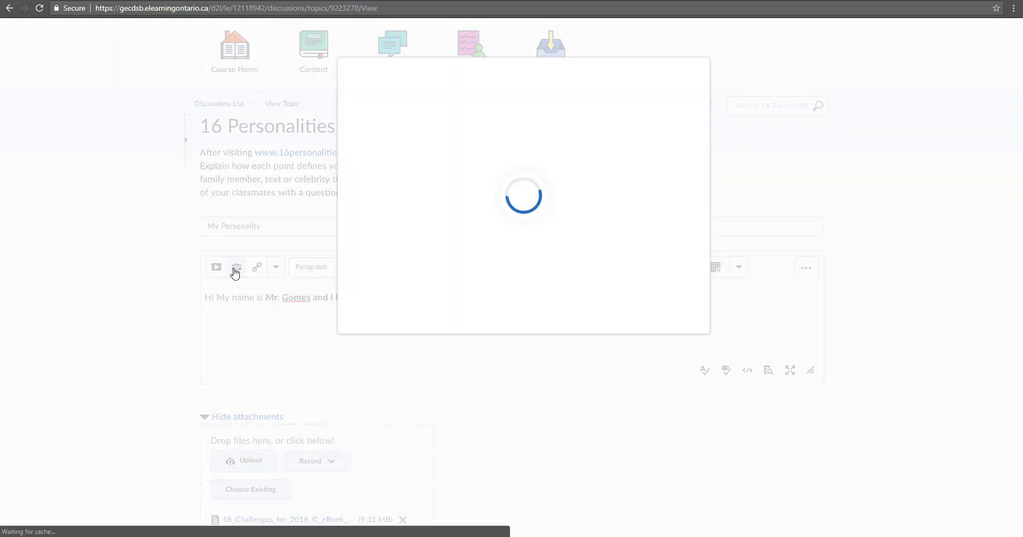
left_click(406, 127)
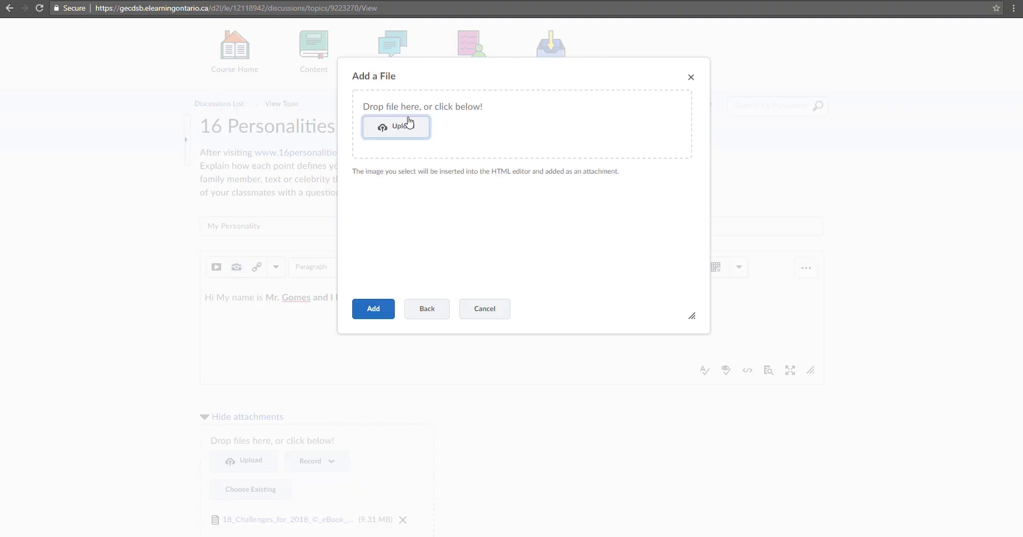
left_click(413, 129)
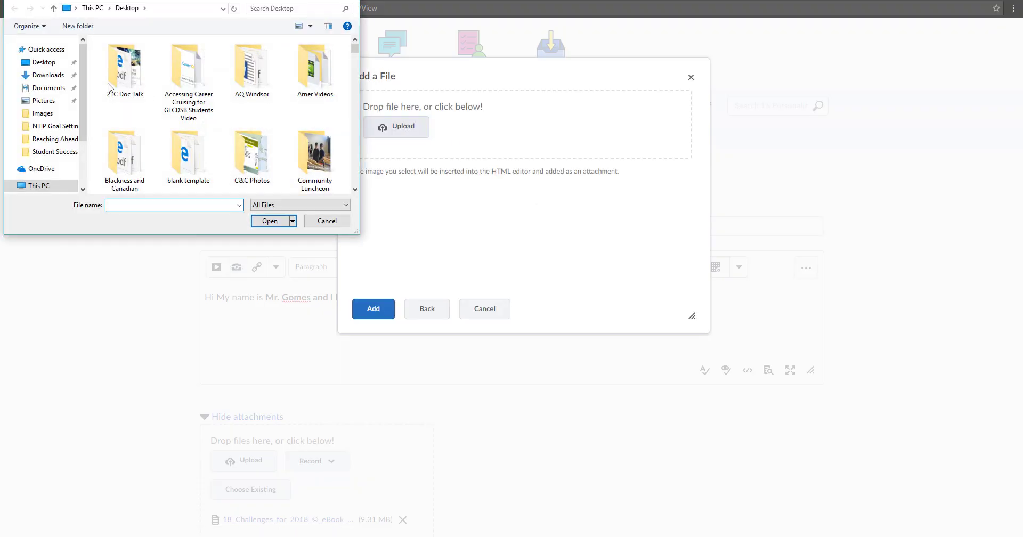
left_click(42, 114)
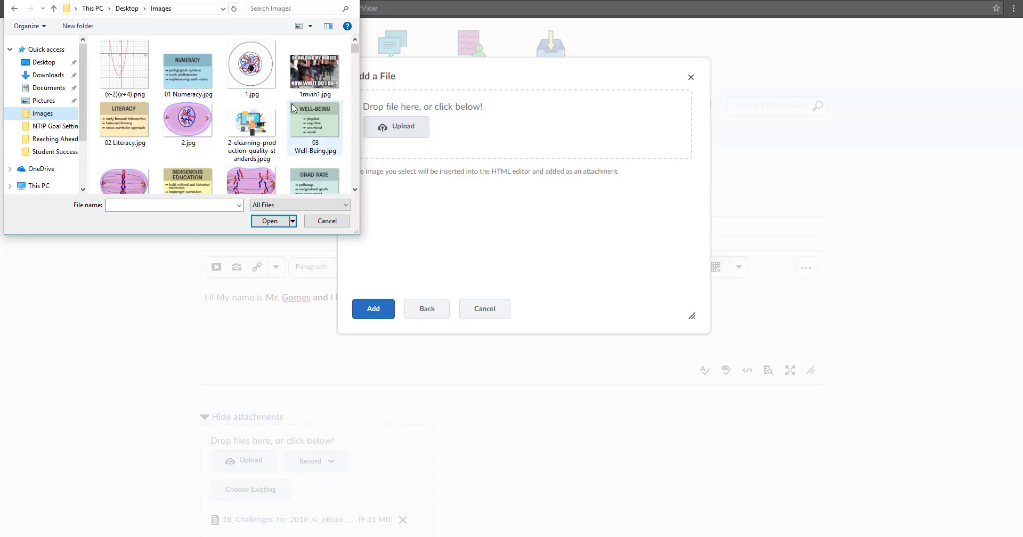
left_click(250, 137)
double_click(251, 138)
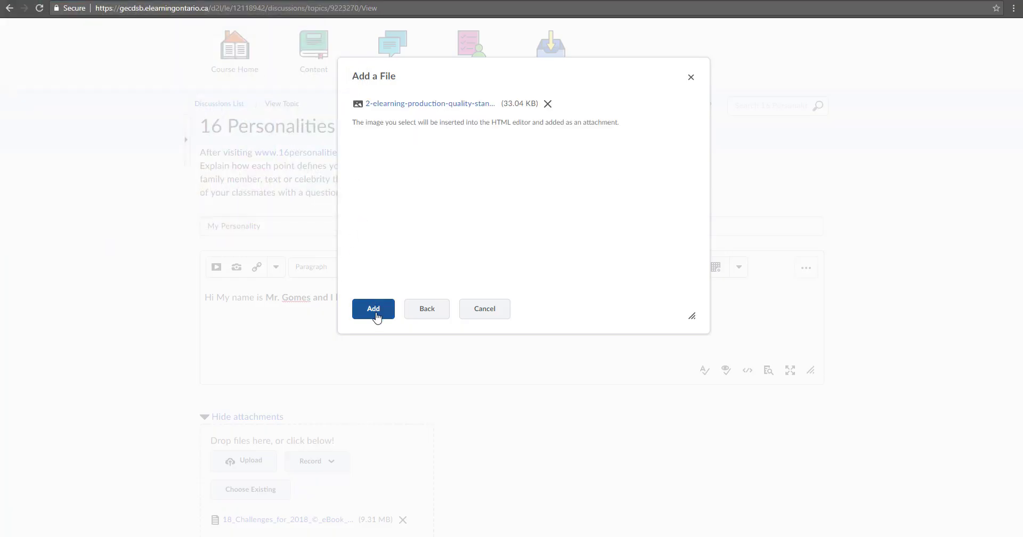
left_click(375, 311)
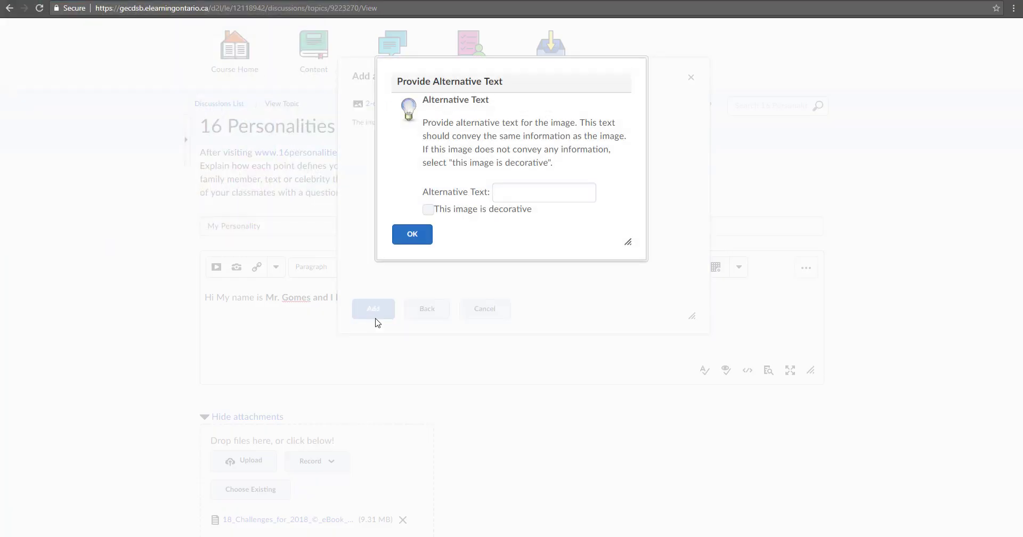
left_click(427, 210)
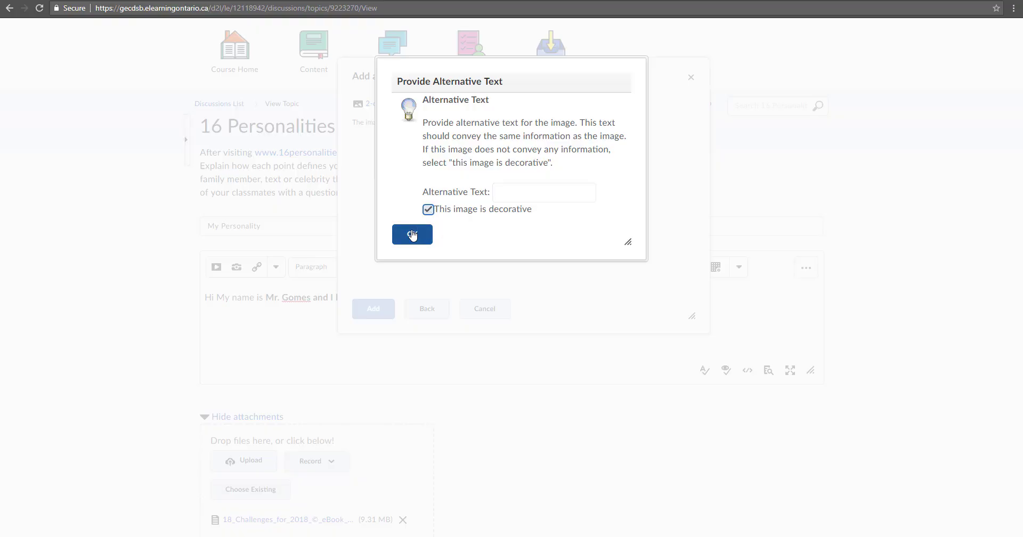
left_click(414, 235)
scroll(519, 336, "down", 5)
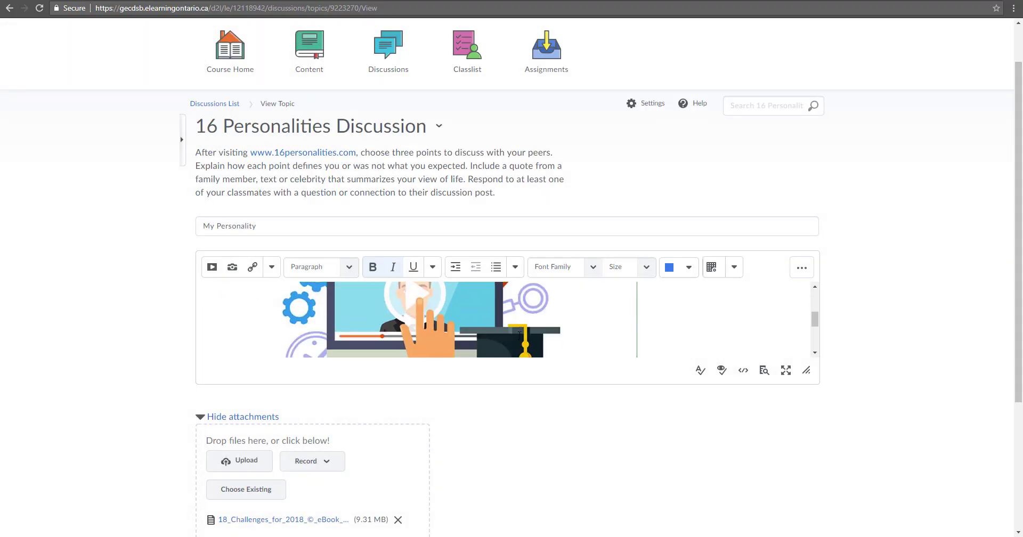
scroll(519, 337, "up", 5)
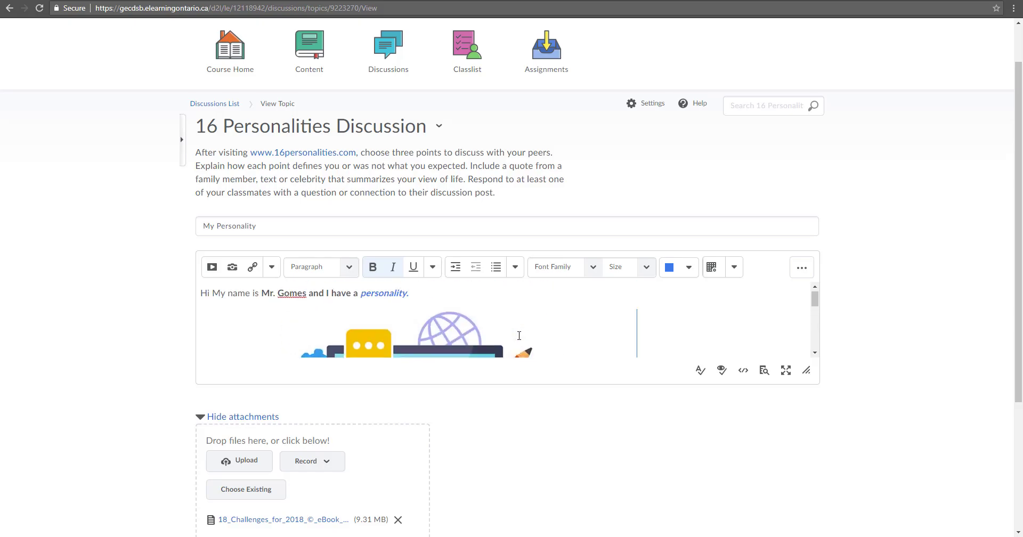
scroll(517, 333, "down", 5)
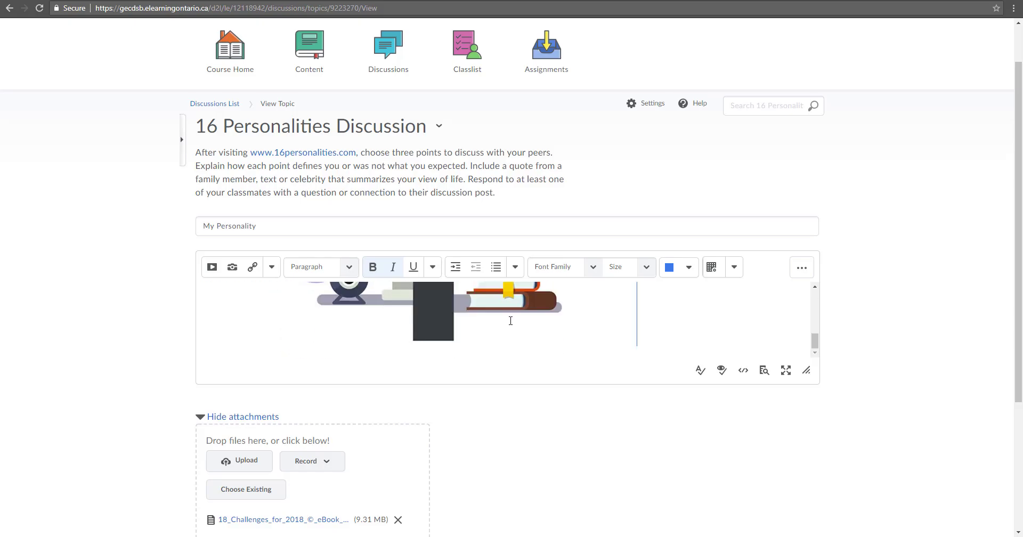
left_click(198, 350)
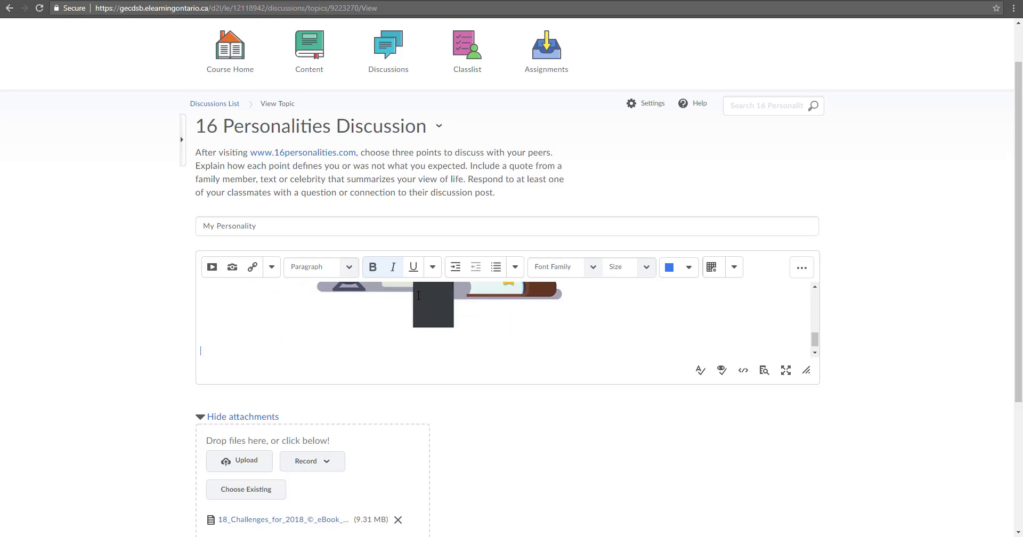
Choose Video Note from the Insert Stuff list to bring up the webcam recorder
left_click(212, 268)
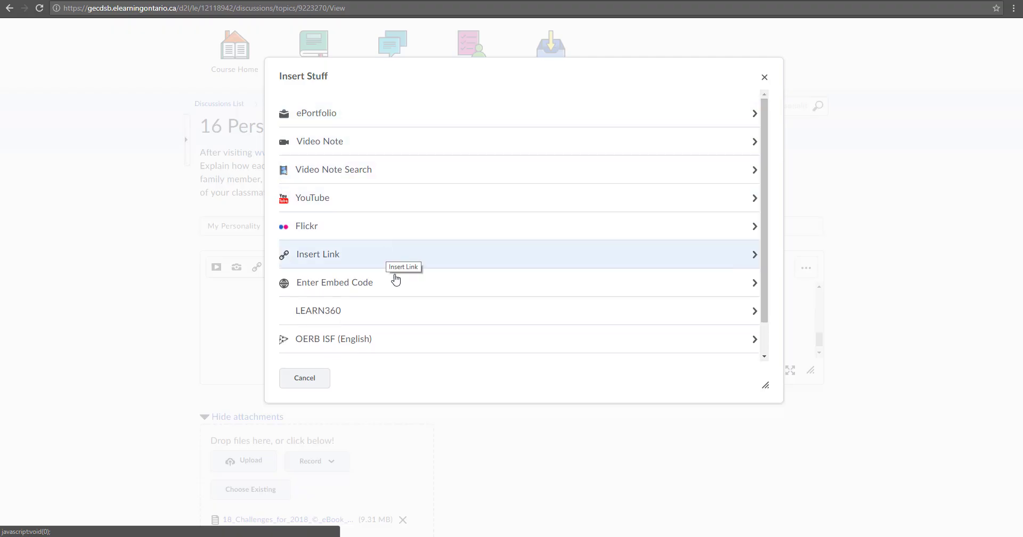
left_click_drag(767, 291, 765, 322)
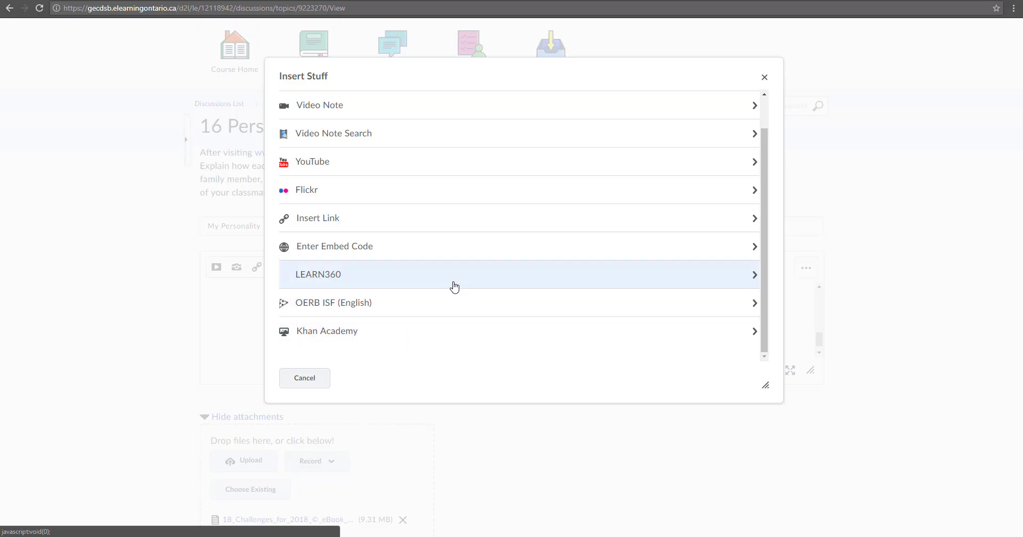
scroll(453, 286, "up", 1)
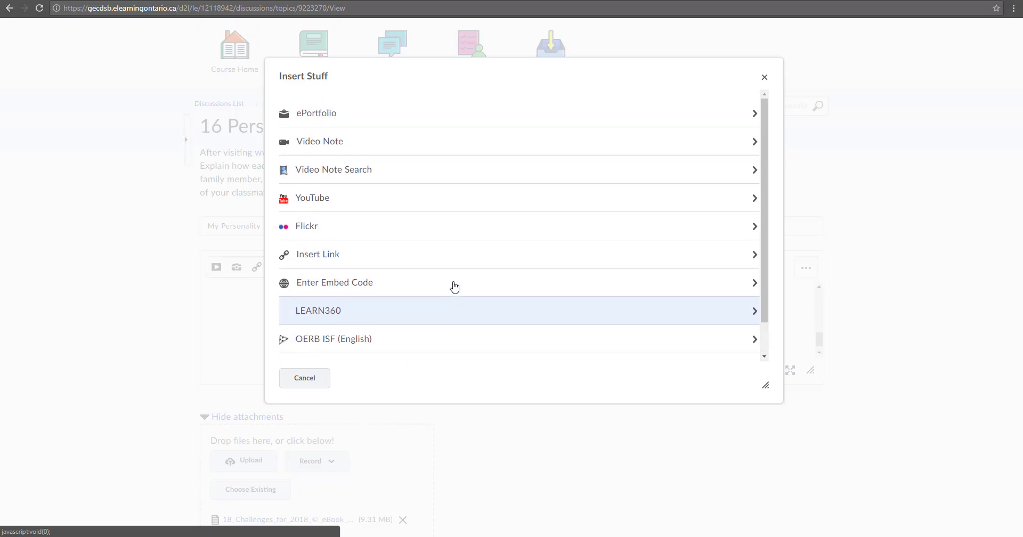
left_click(386, 144)
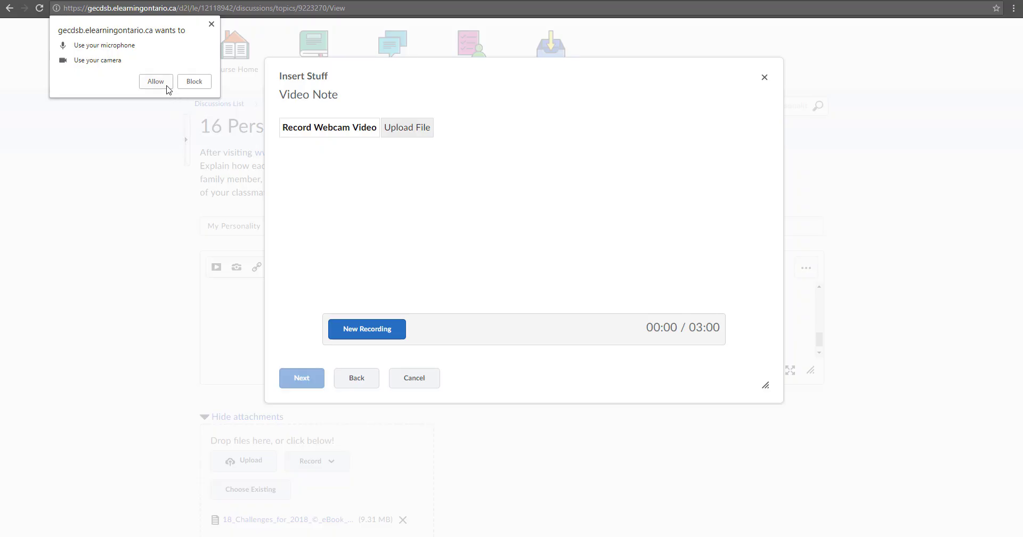
Allow camera and microphone access and record an 8-second webcam video note
left_click(155, 82)
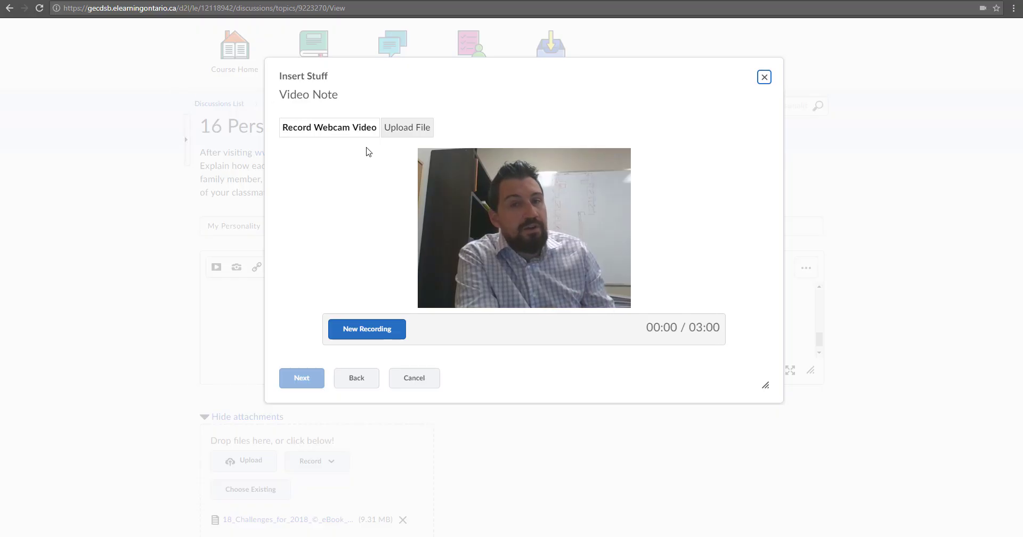
left_click(376, 330)
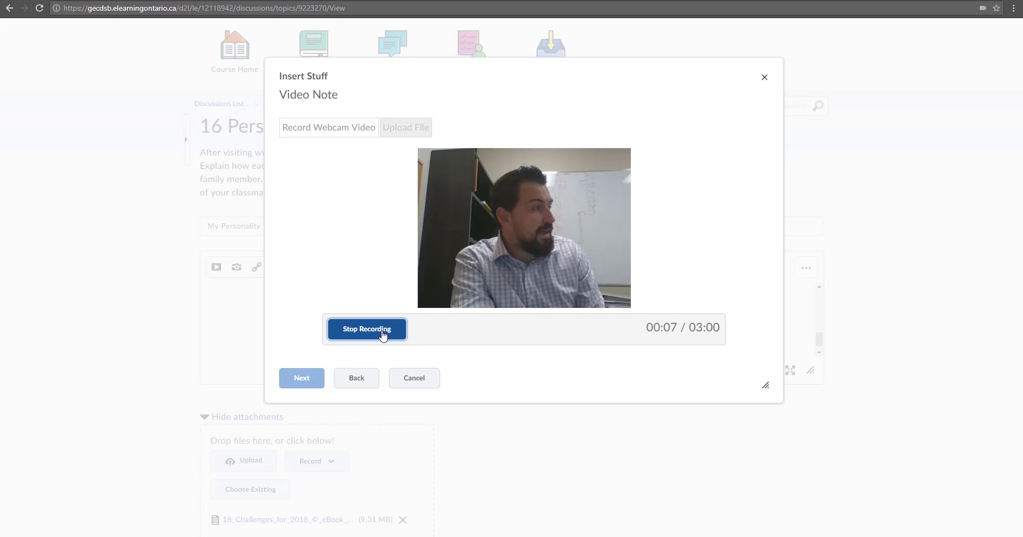
left_click(382, 334)
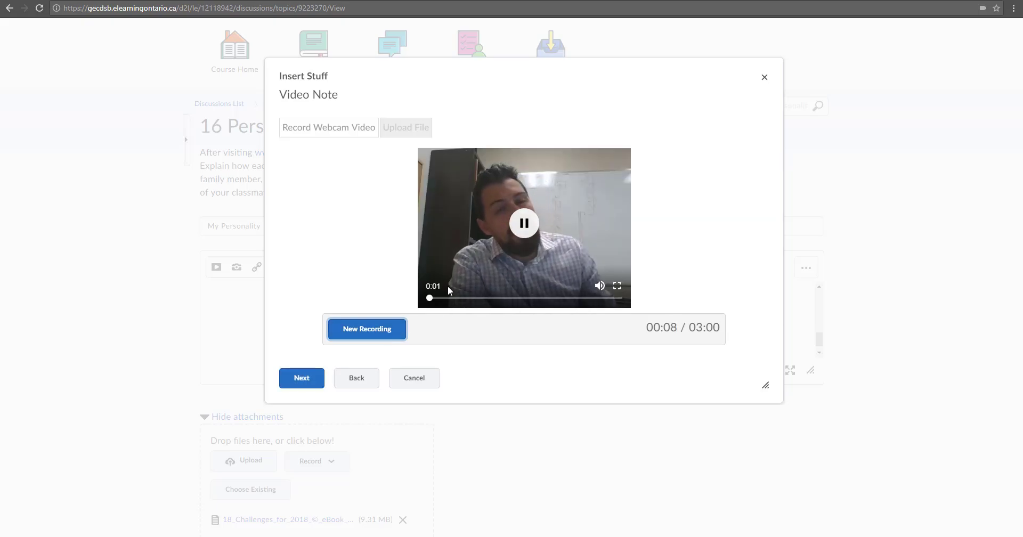
left_click(524, 223)
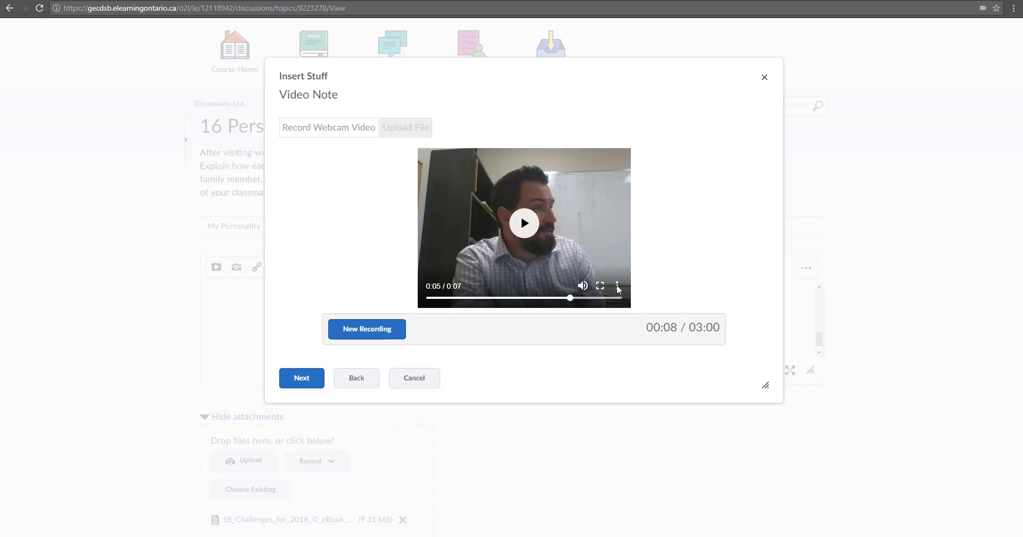
Download a copy of the recorded video, dismiss the download notice, and continue
left_click(617, 286)
left_click(617, 288)
left_click(587, 278)
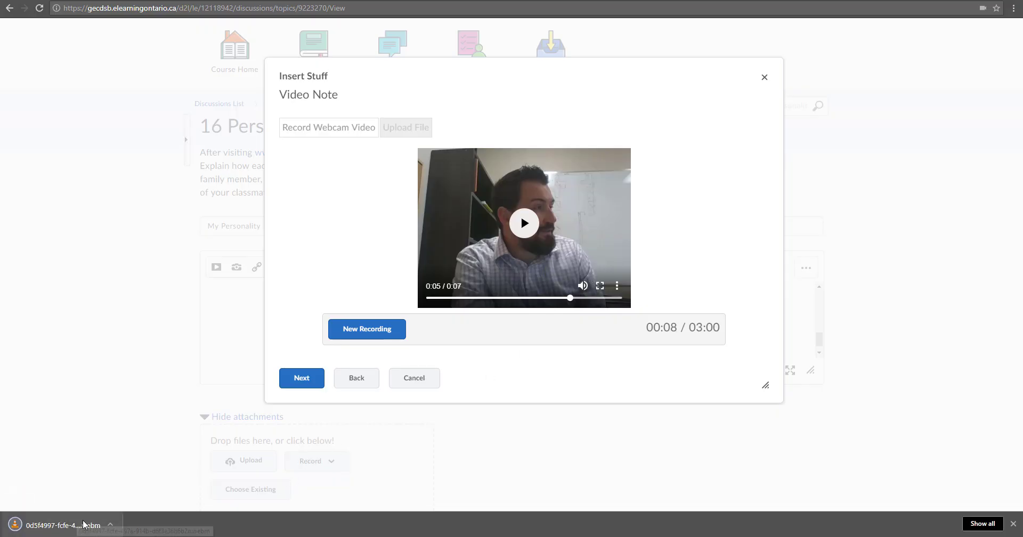
left_click(1012, 523)
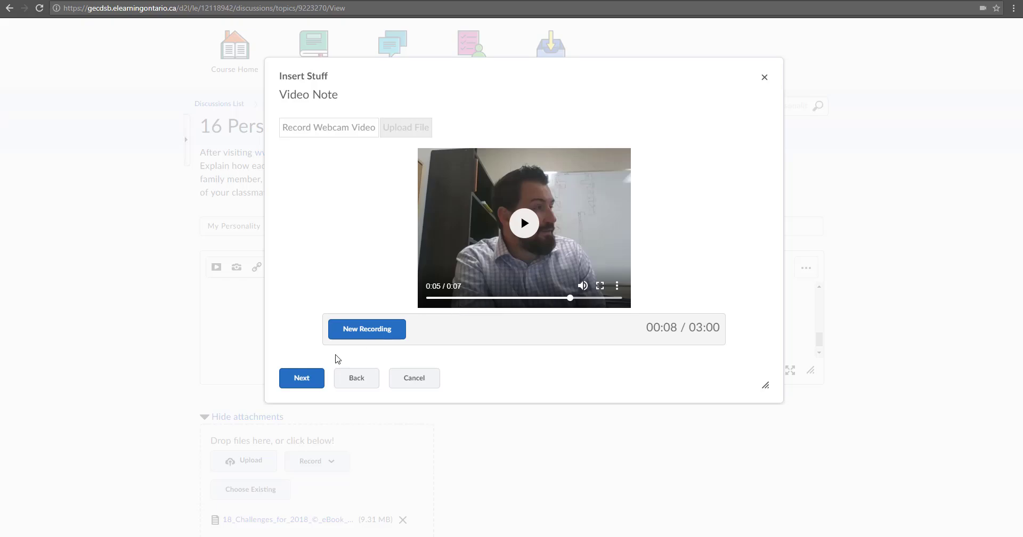
left_click(301, 379)
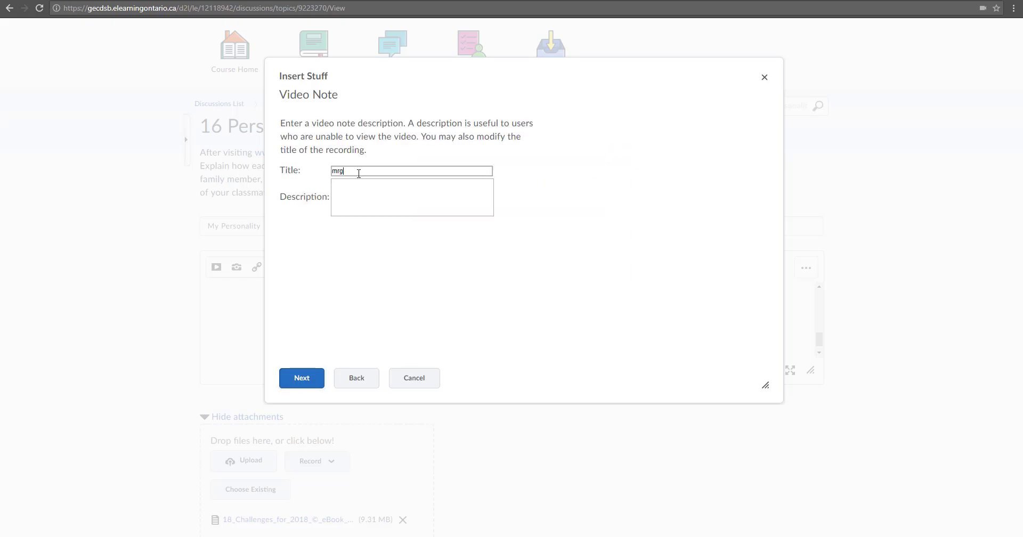
Give the video note title and description 'mrg' and insert it into the post body
key("Tab")
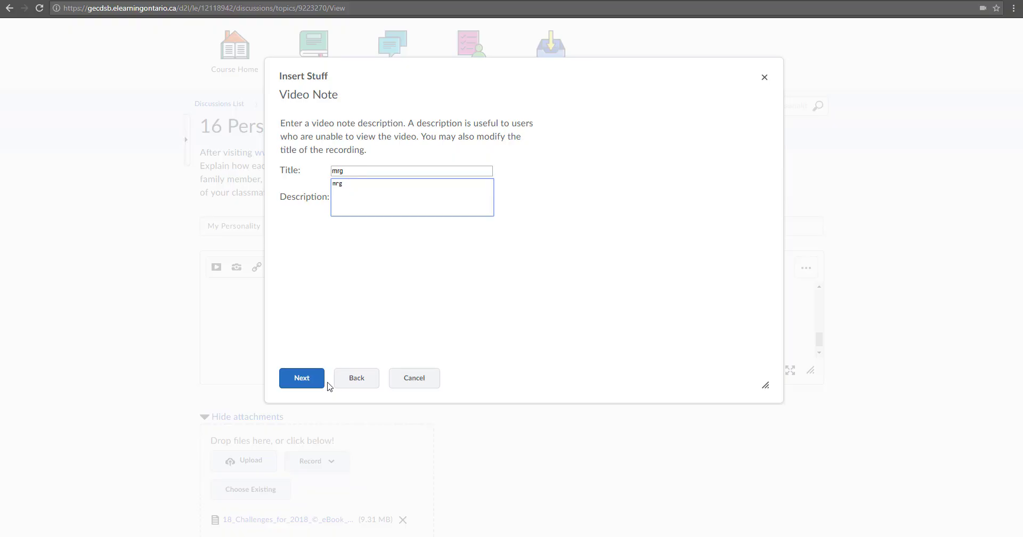
left_click(300, 379)
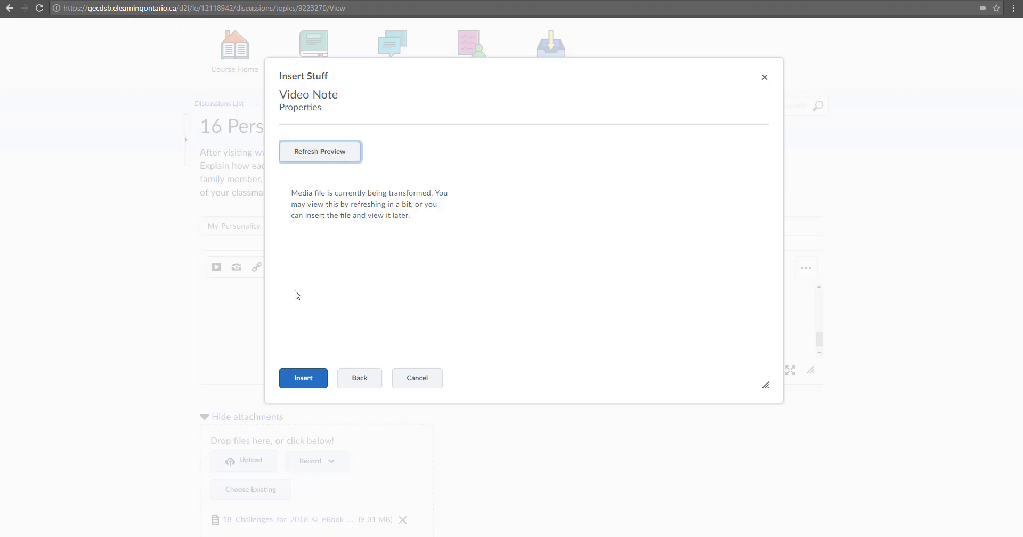
left_click(307, 379)
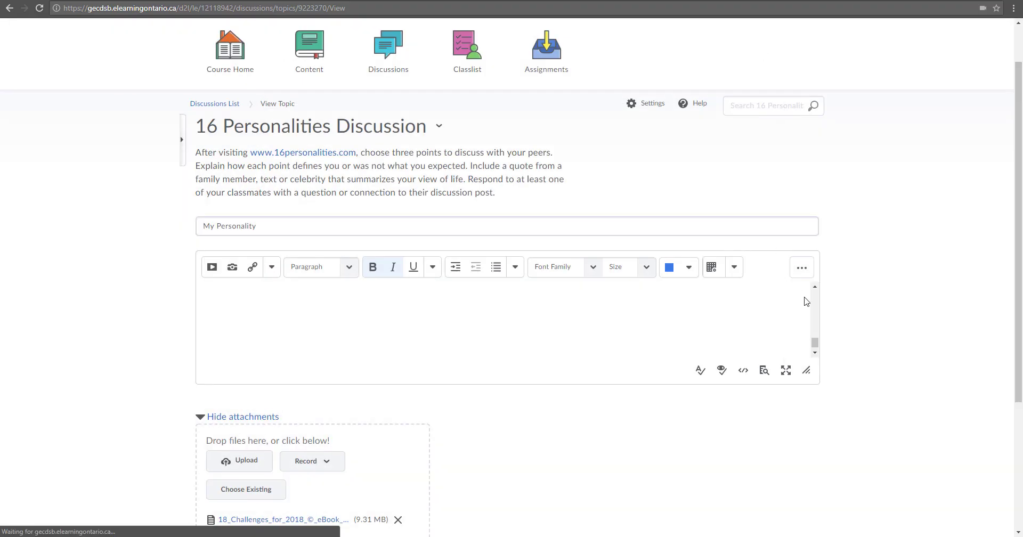
left_click(815, 287)
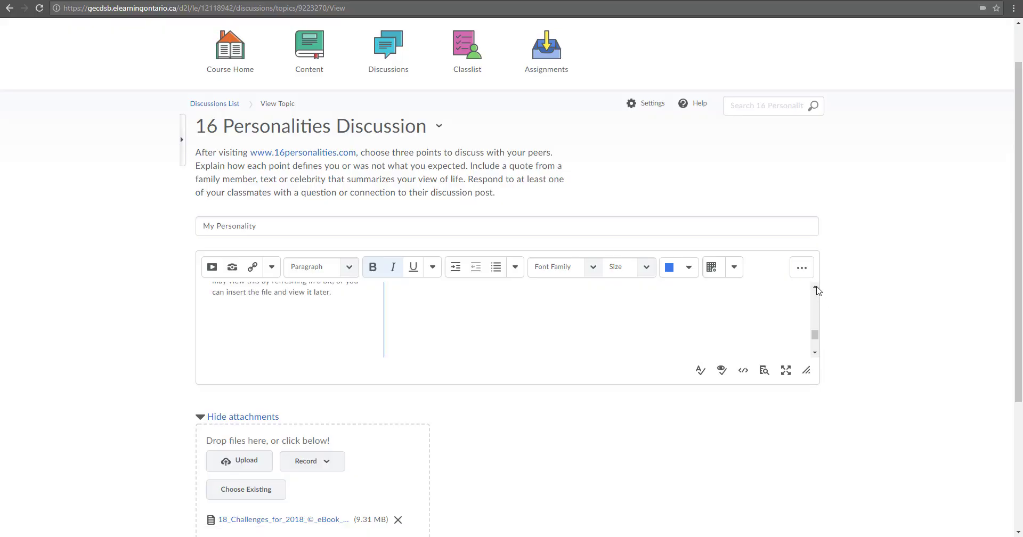
left_click(815, 288)
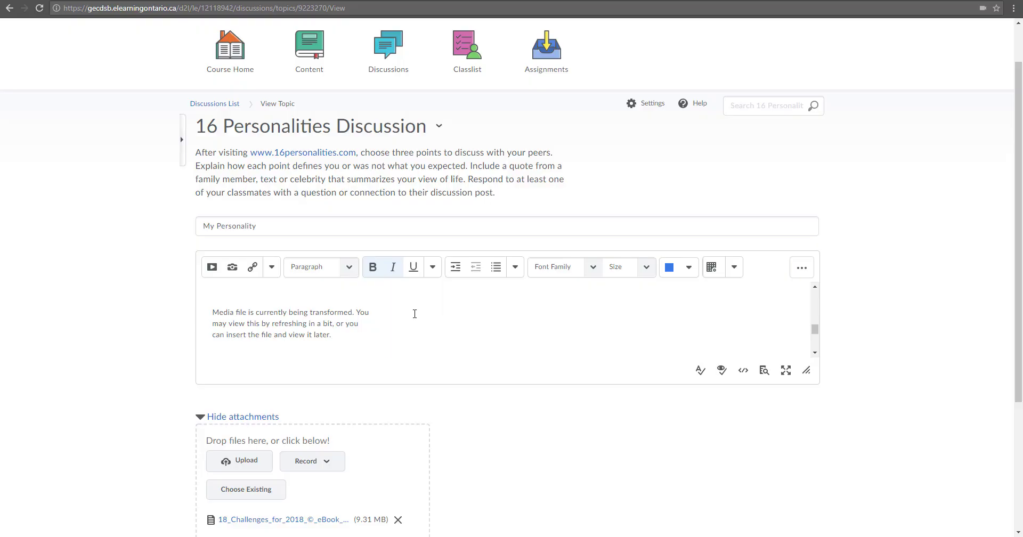
scroll(415, 314, "down", 2)
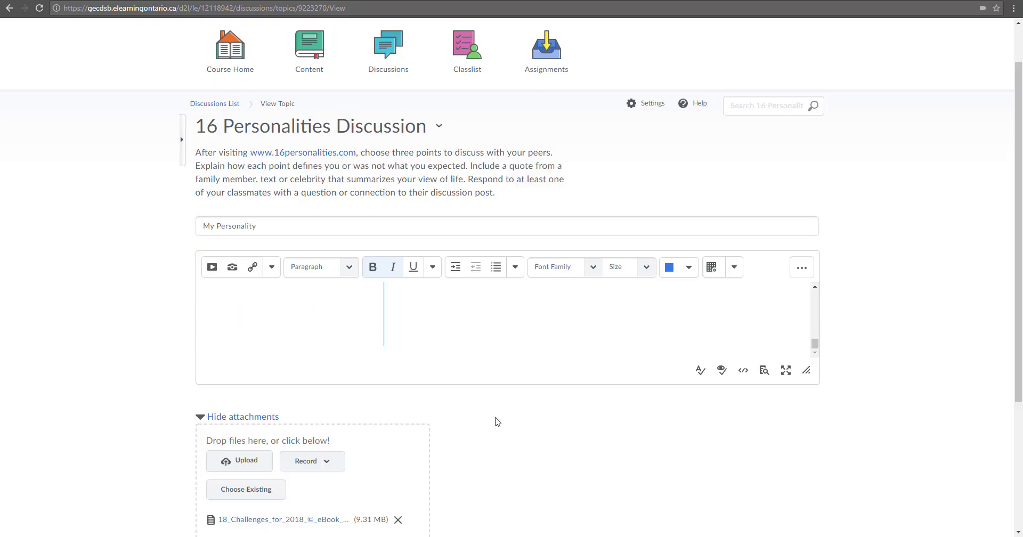
scroll(497, 422, "down", 3)
Post the My Personality thread to the 16 Personalities Discussion
scroll(352, 173, "up", 1)
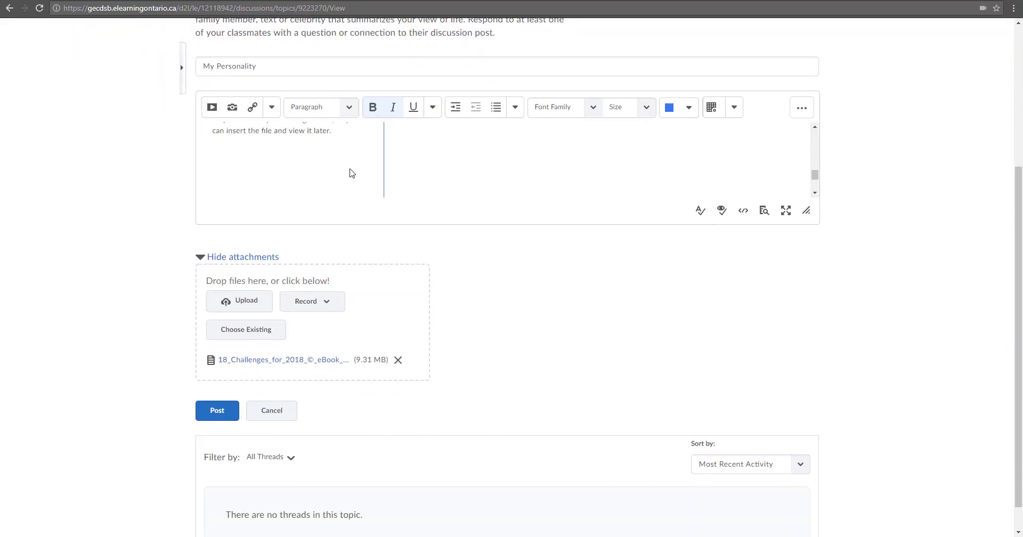
scroll(290, 195, "up", 2)
scroll(290, 195, "down", 3)
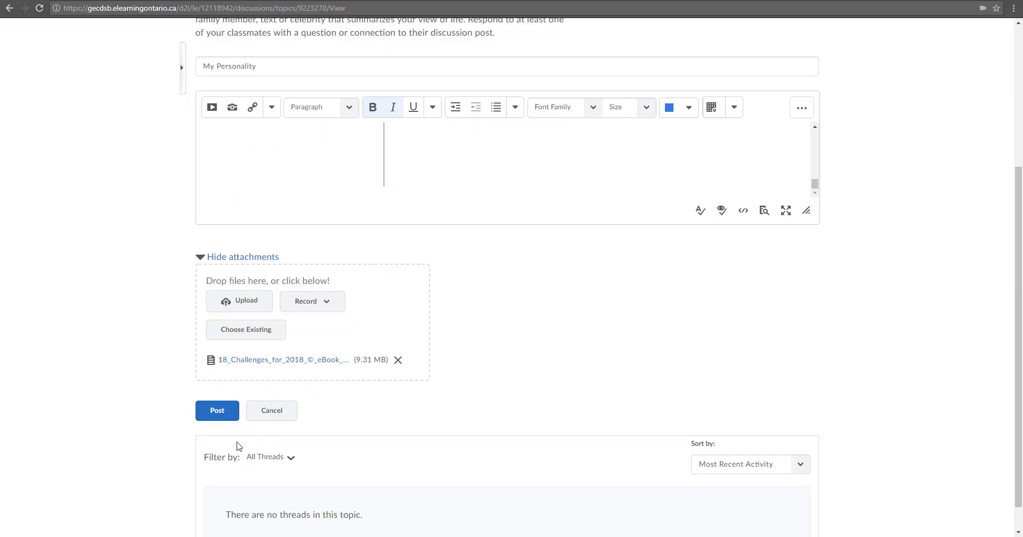
left_click(218, 417)
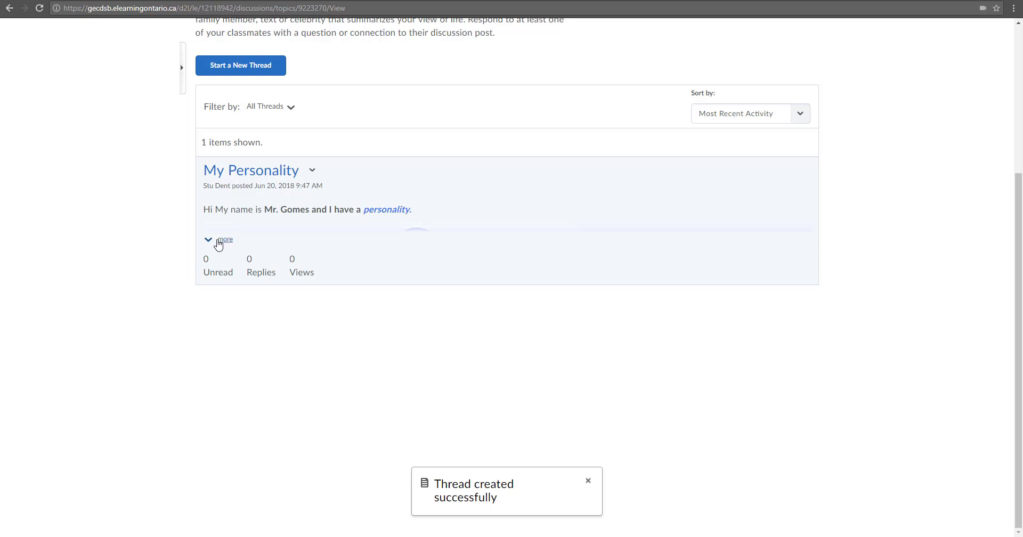
Expand the posted thread and play, then pause, its embedded video note
left_click(222, 240)
triple_click(389, 212)
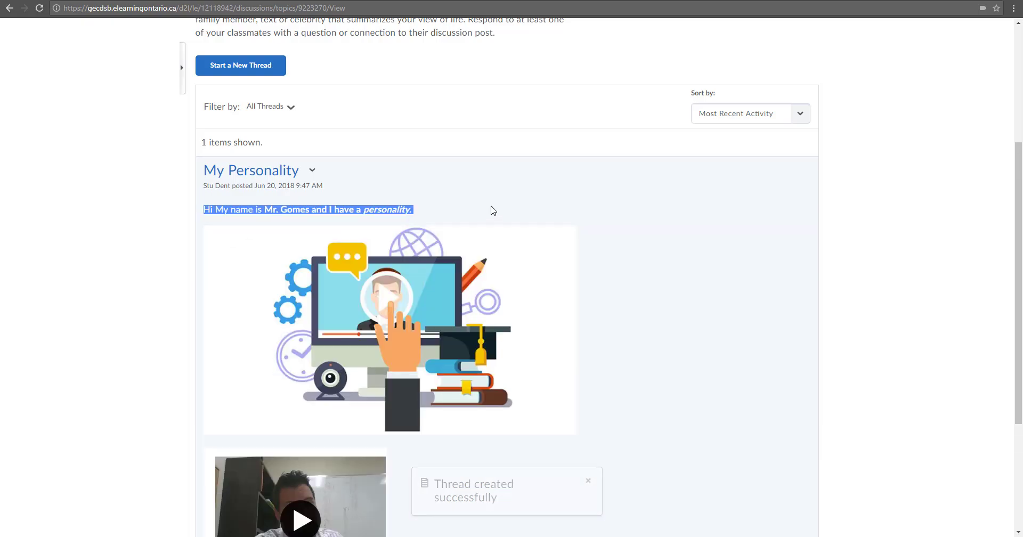
left_click(500, 228)
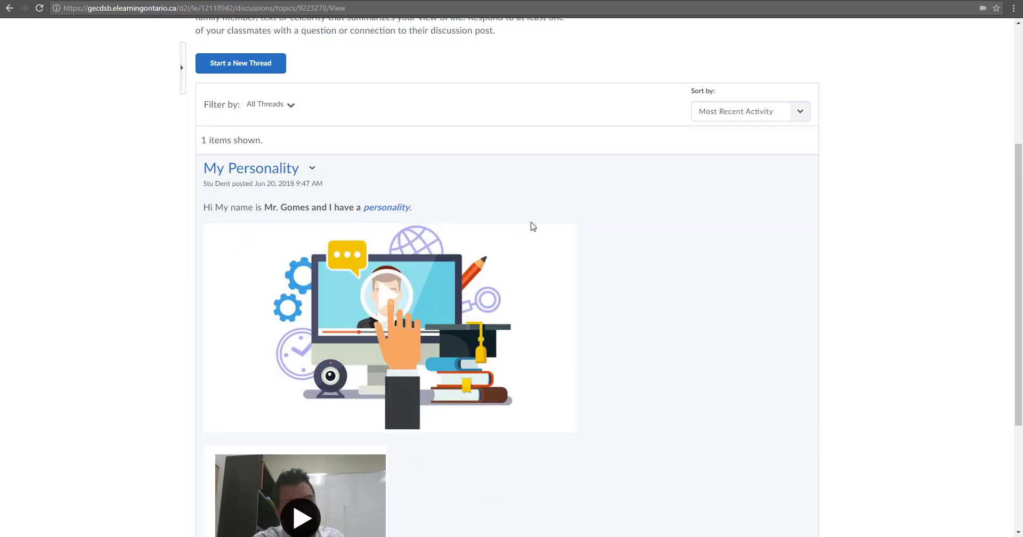
scroll(532, 227, "down", 1)
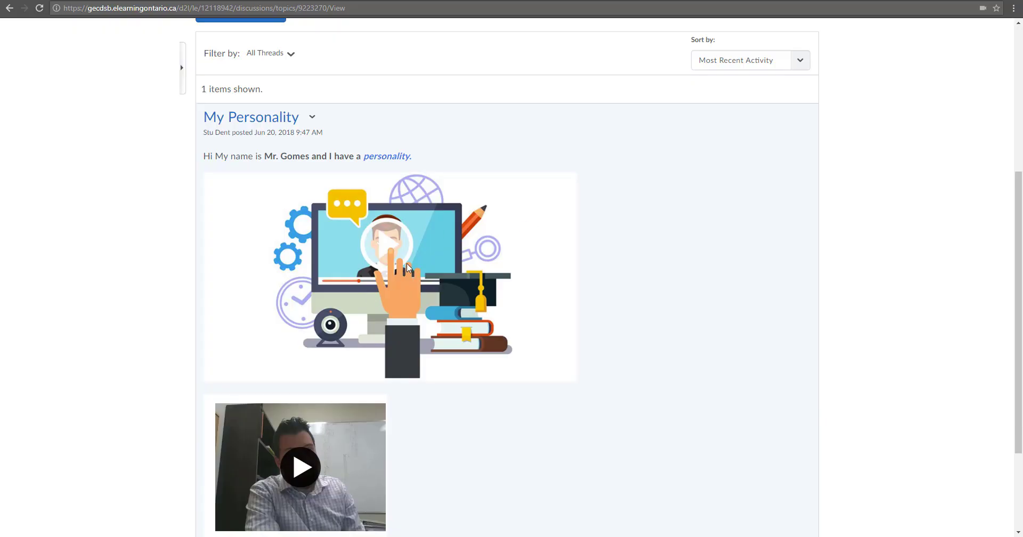
scroll(407, 263, "down", 3)
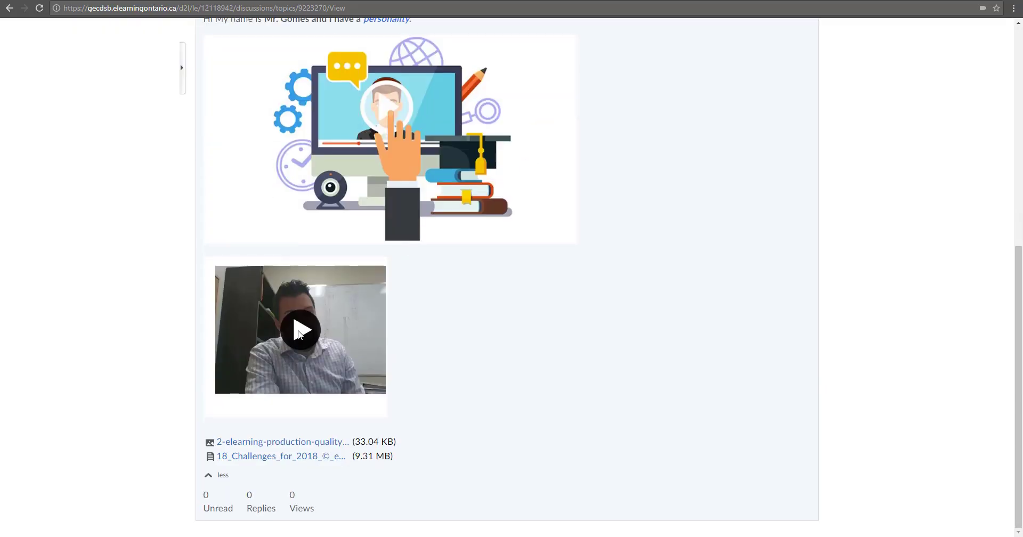
left_click(299, 330)
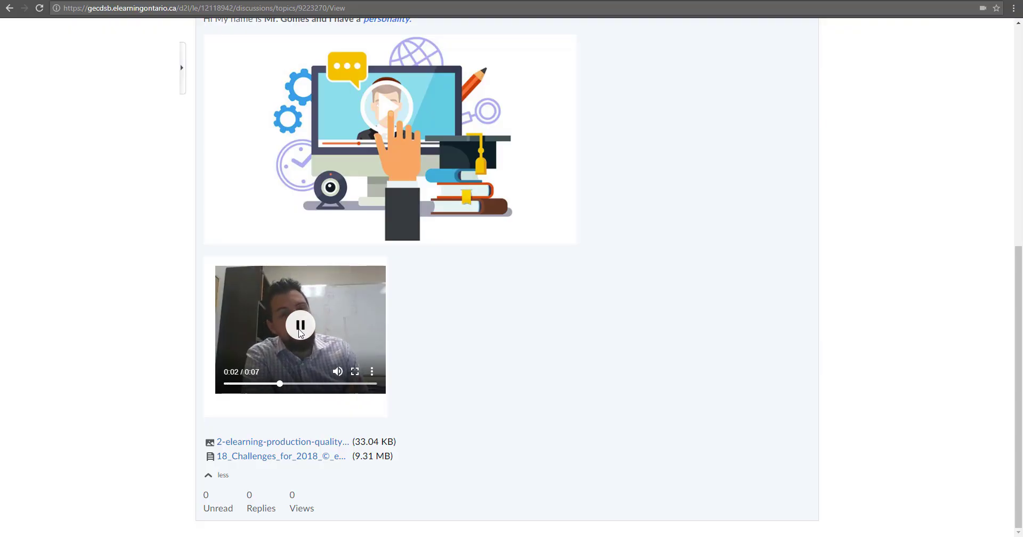
left_click(300, 329)
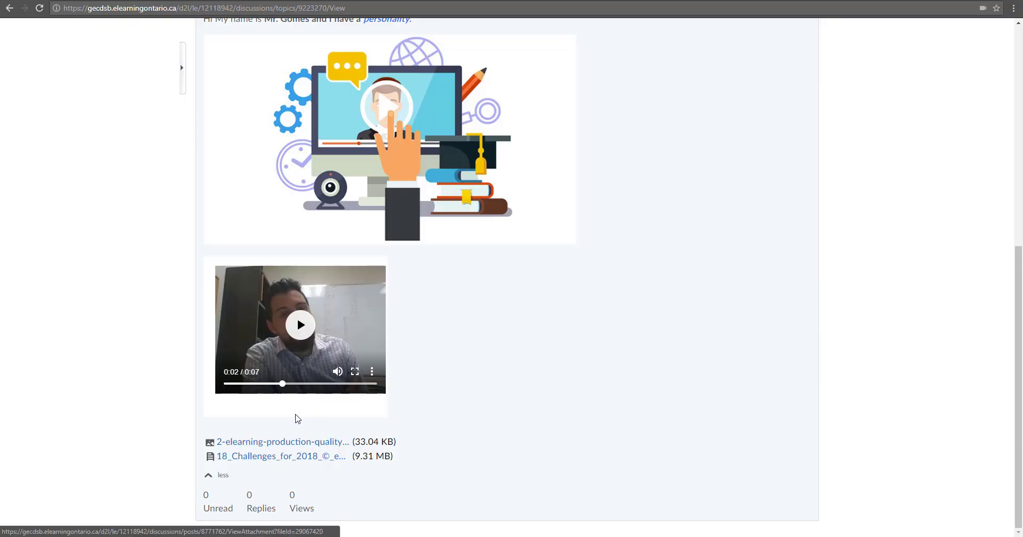
scroll(293, 389, "up", 3)
scroll(292, 390, "up", 3)
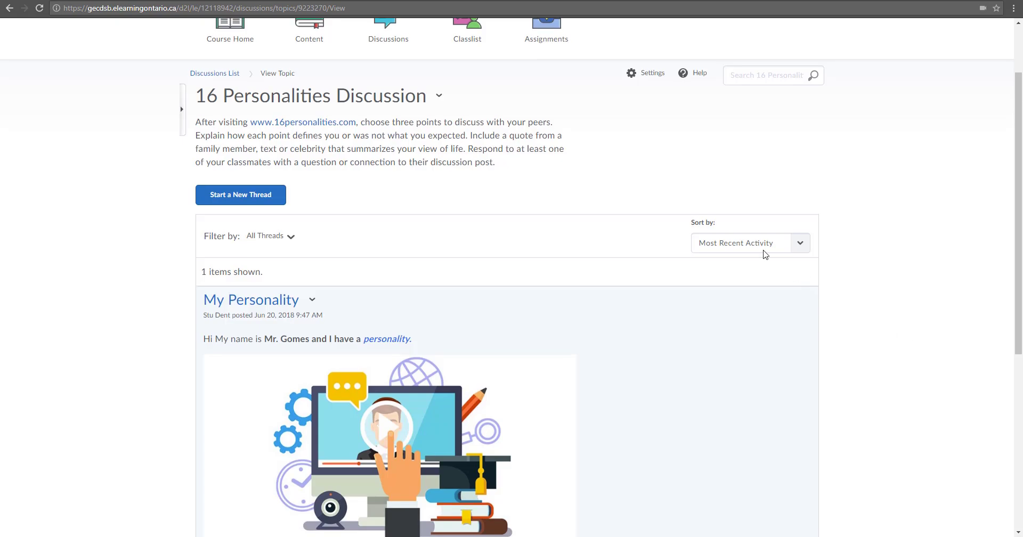
scroll(410, 110, "up", 2)
Return to the course home and reach the 16 Personalities Discussion via '1 Unread Discussion Posts'
left_click(371, 41)
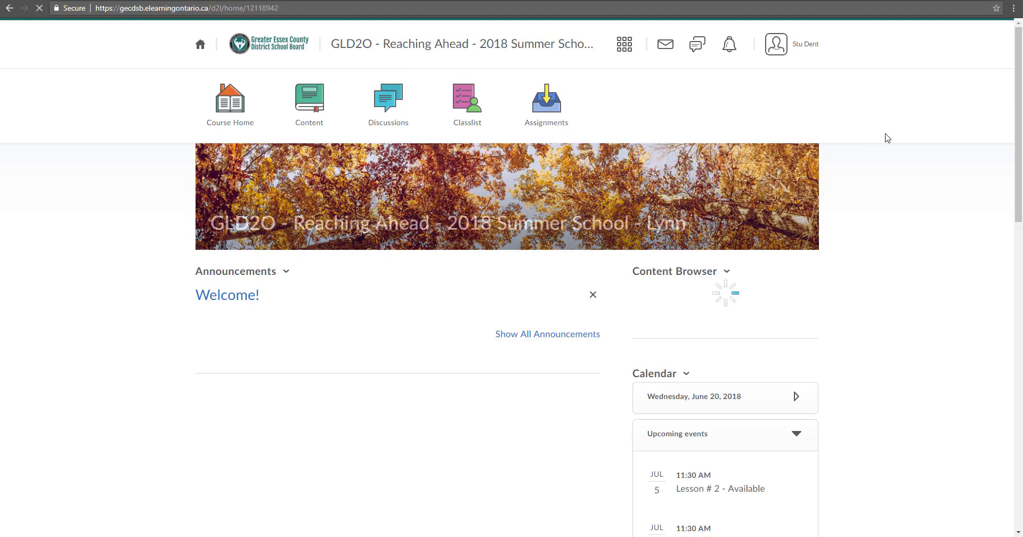
scroll(896, 160, "down", 3)
scroll(896, 161, "down", 8)
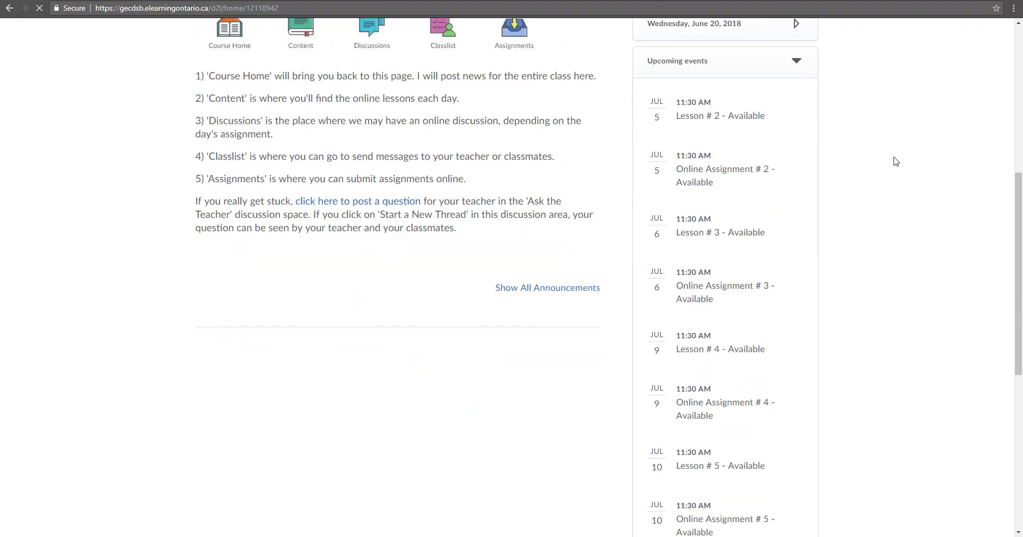
scroll(892, 163, "down", 3)
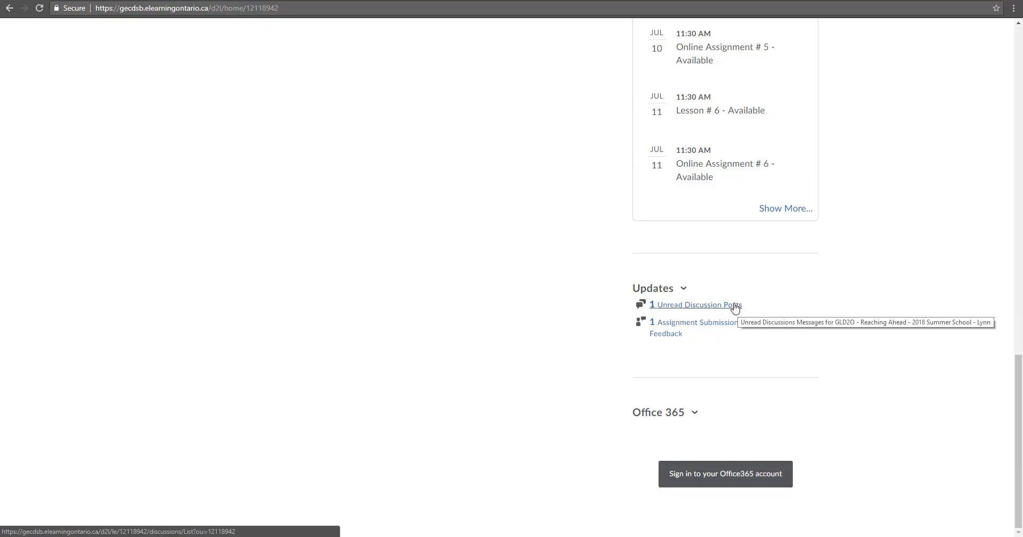
left_click(686, 309)
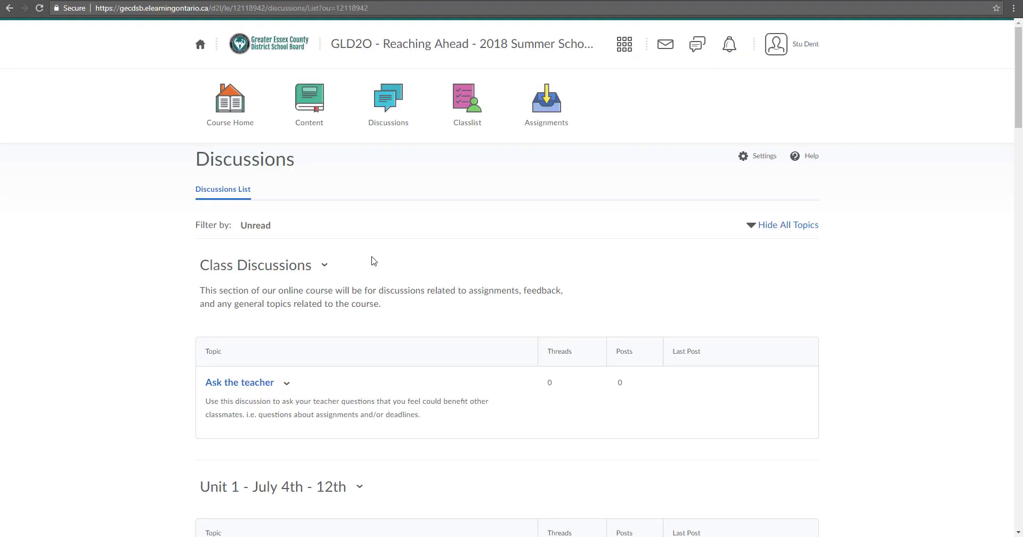
scroll(372, 259, "down", 5)
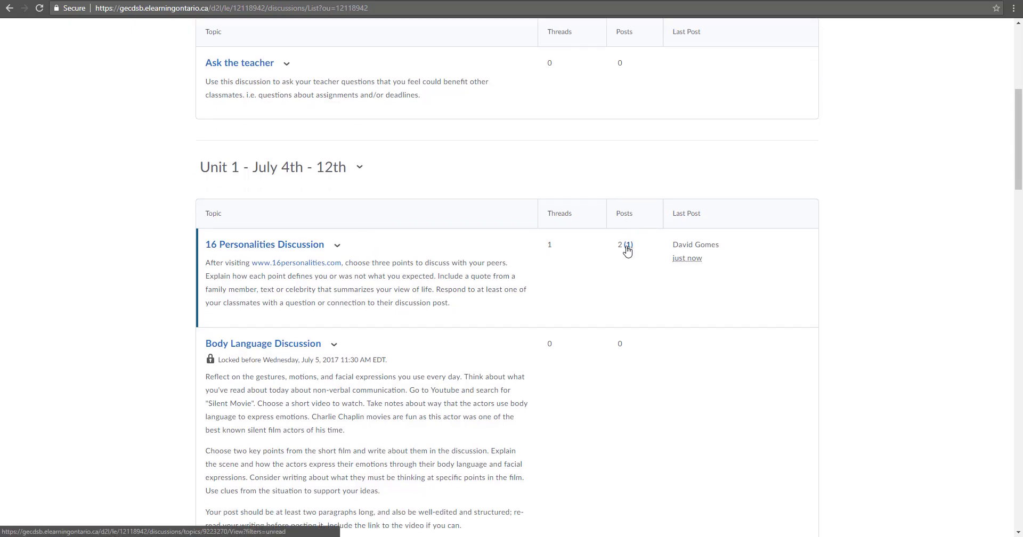
left_click(282, 249)
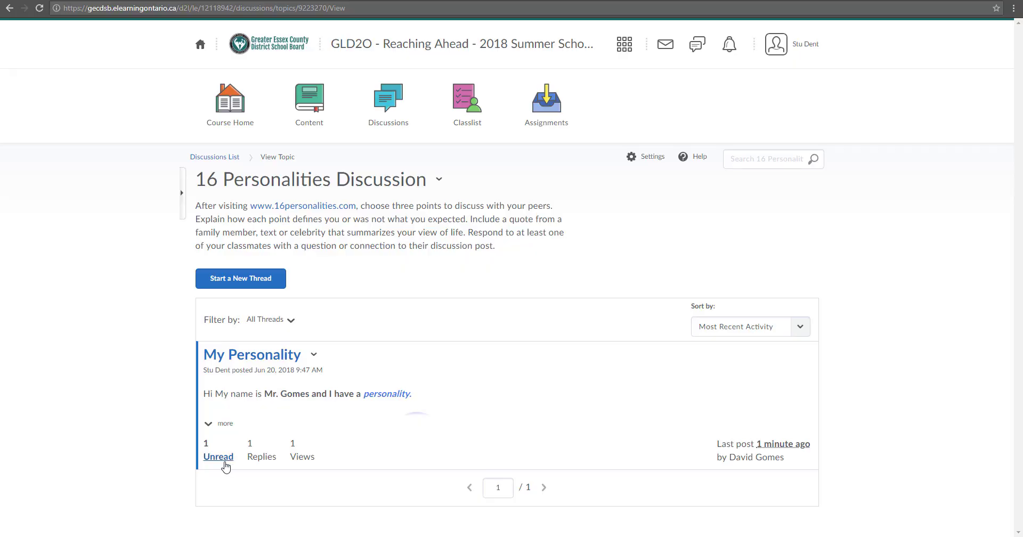
Open the My Personality thread and post 'THANKS!' as a reply to the teacher's comment
left_click(255, 359)
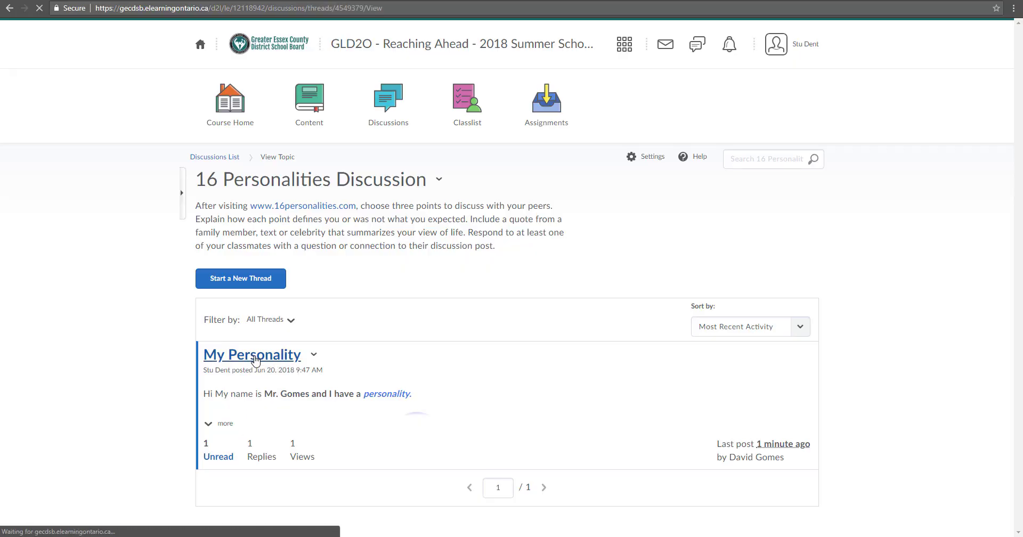
scroll(509, 234, "down", 7)
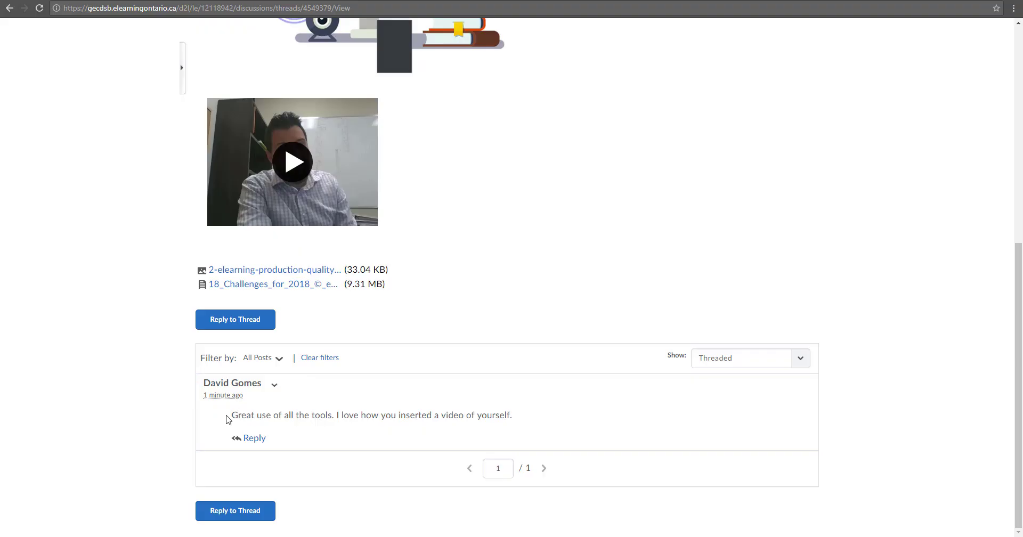
left_click_drag(230, 418, 462, 416)
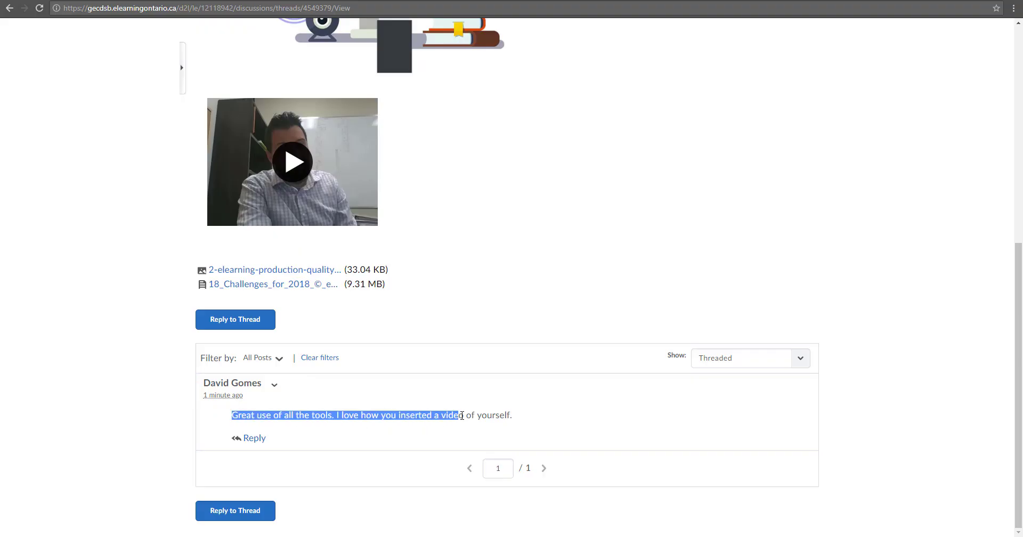
left_click(407, 412)
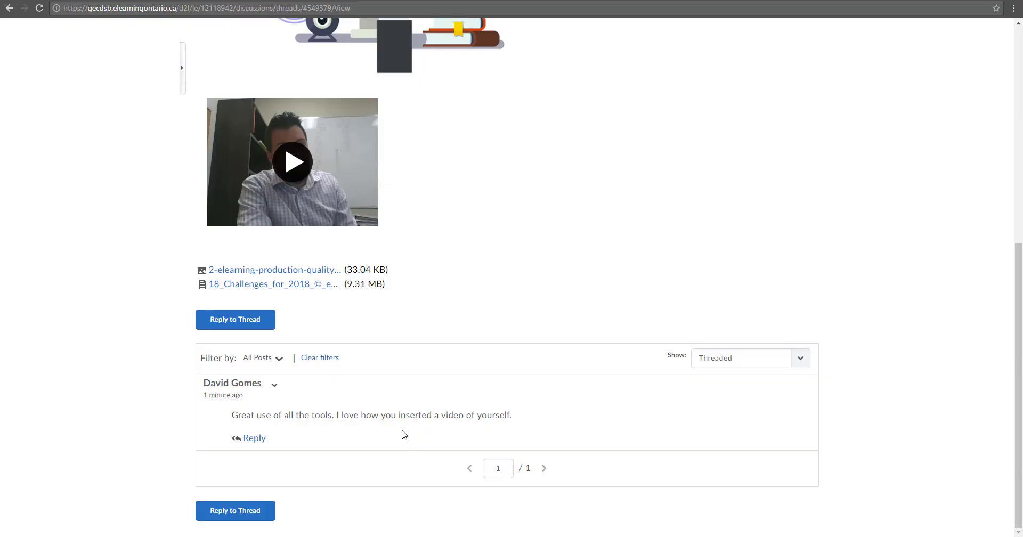
left_click(255, 439)
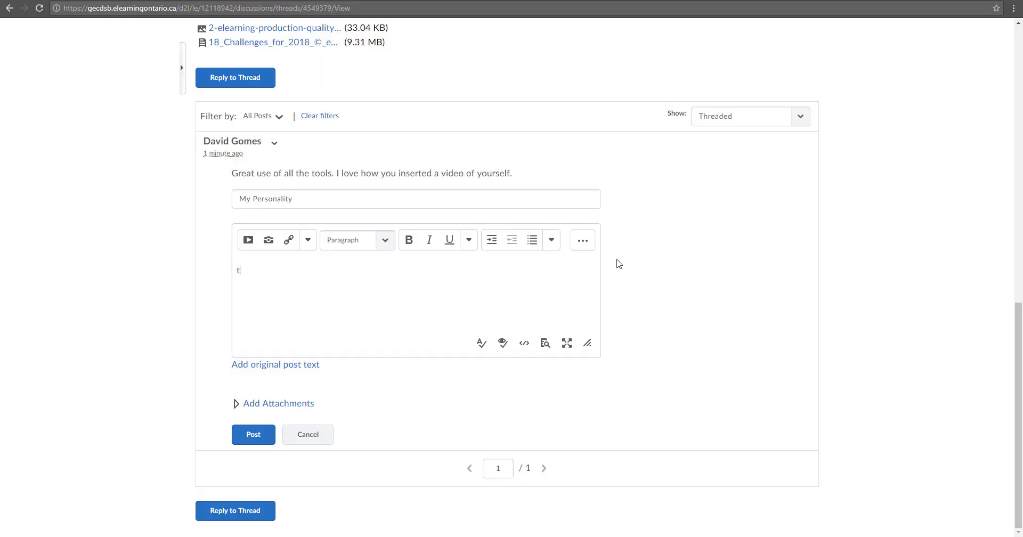
type("THANKS!")
left_click(253, 434)
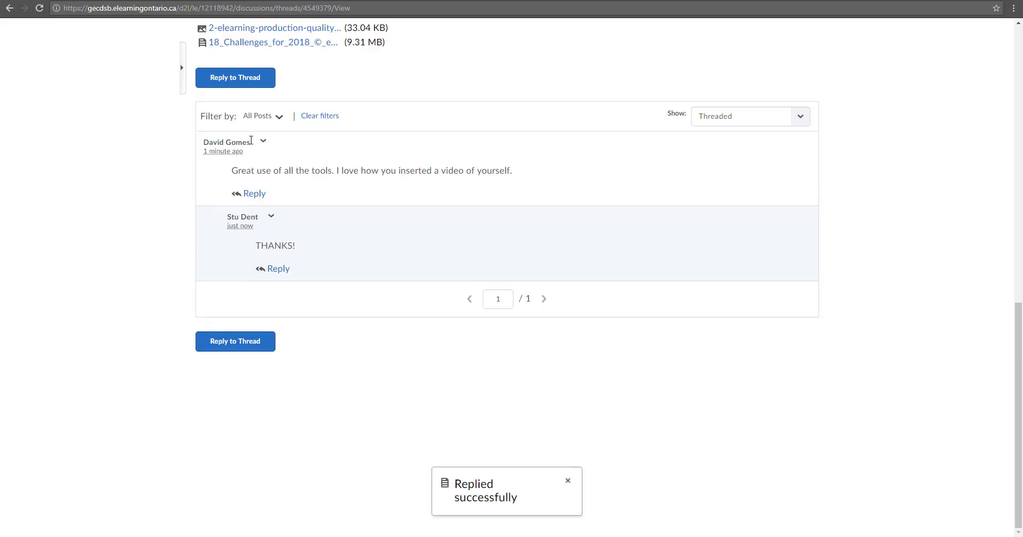
scroll(263, 108, "up", 2)
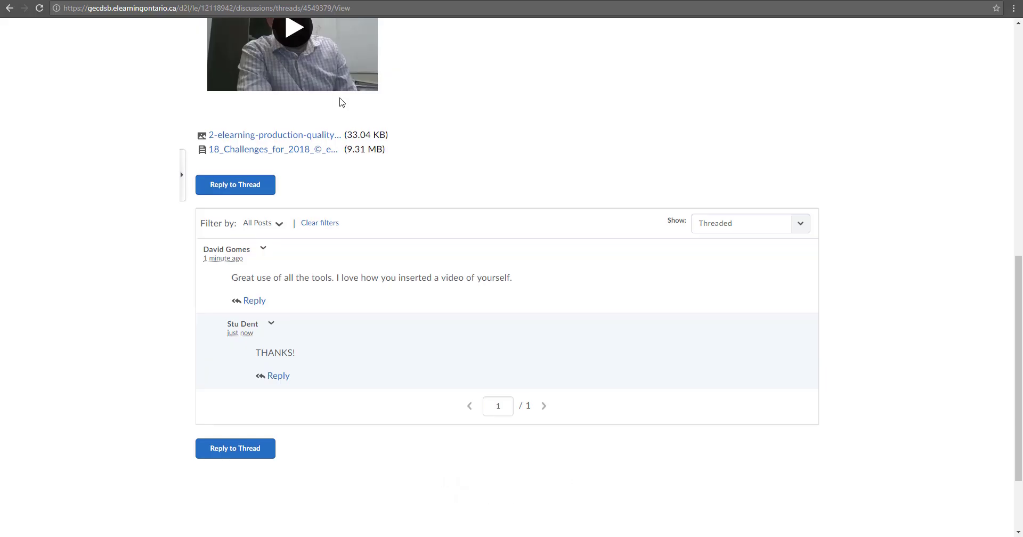
Scroll through the My Personality thread and re-read your THANKS reply
scroll(340, 101, "up", 4)
scroll(295, 260, "down", 3)
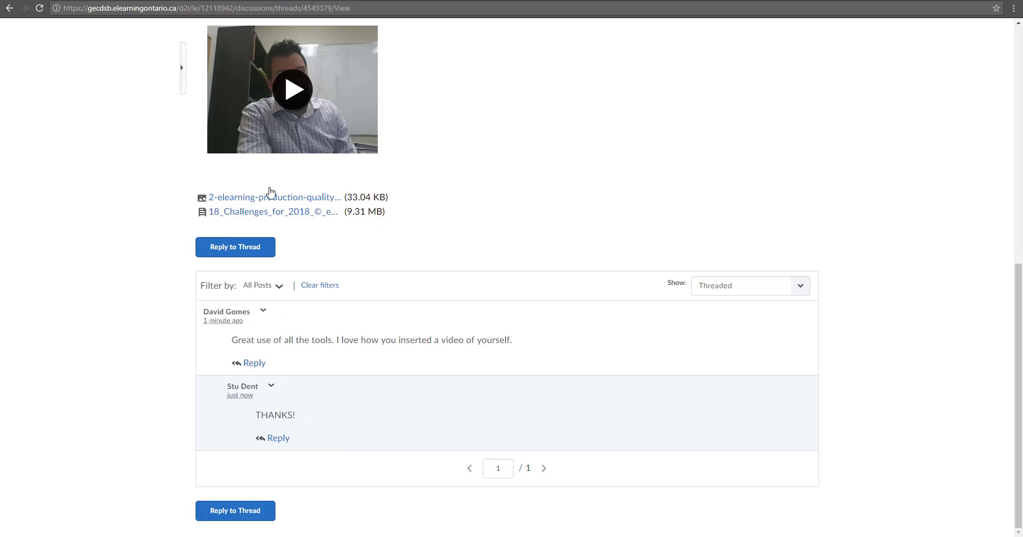
scroll(310, 184, "up", 7)
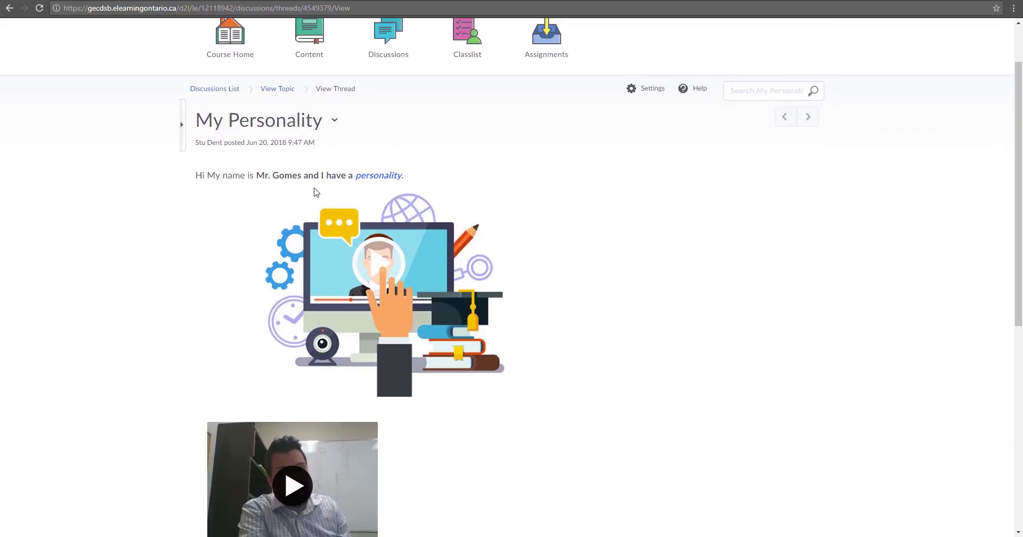
scroll(317, 191, "down", 6)
scroll(317, 192, "down", 1)
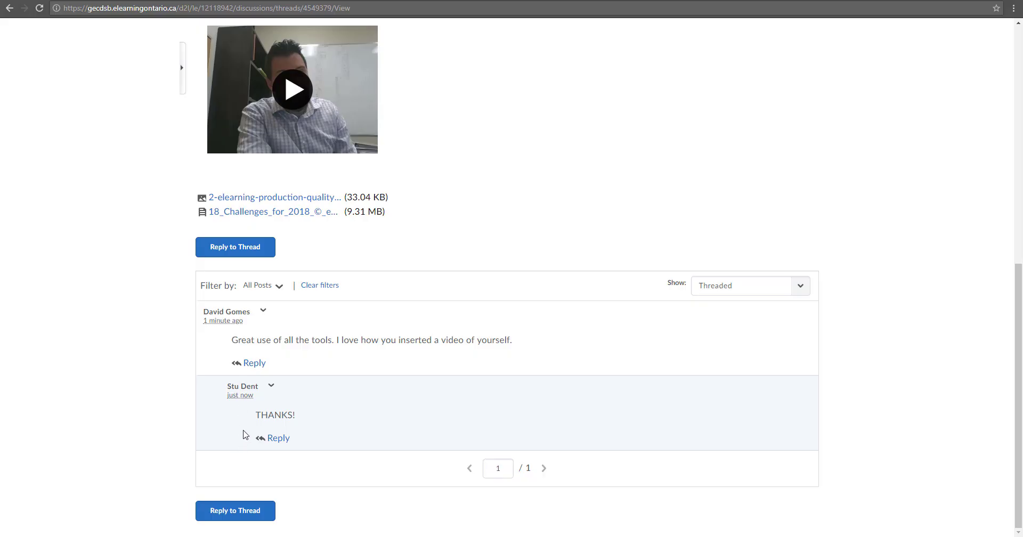
left_click_drag(257, 418, 293, 414)
left_click(301, 424)
left_click_drag(291, 417, 258, 419)
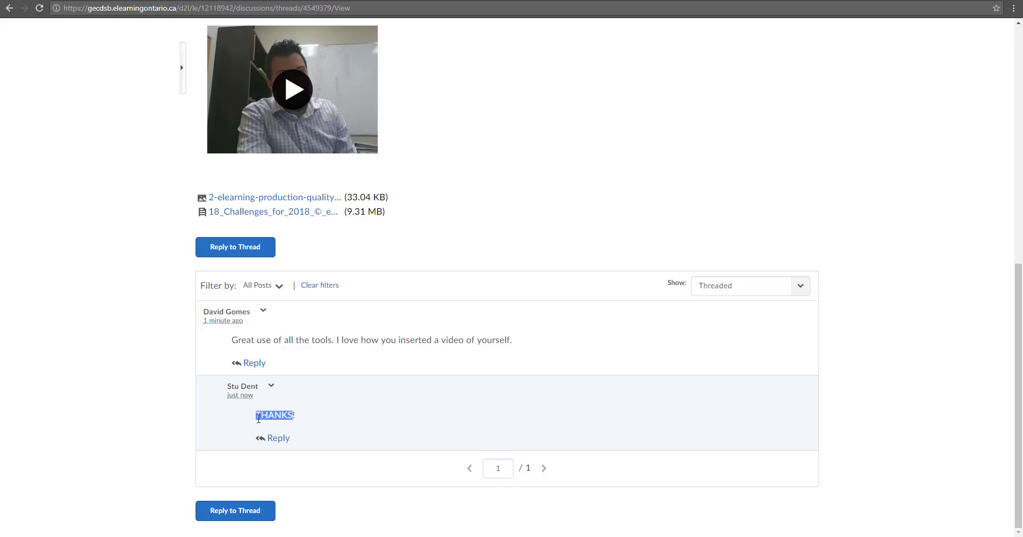
left_click(295, 414)
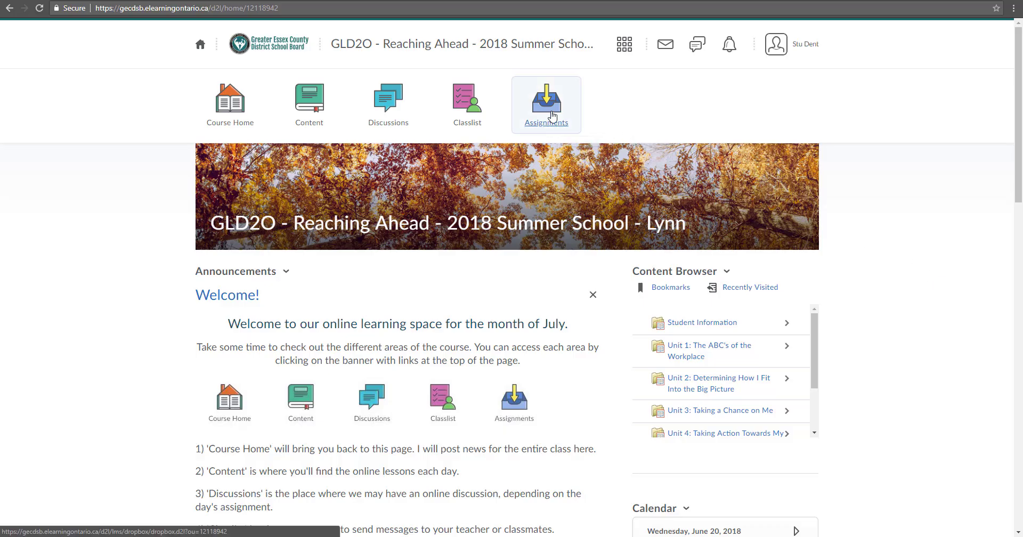
Go to Assignments and open the Stress Poster submission folder under Unit 2
left_click(552, 116)
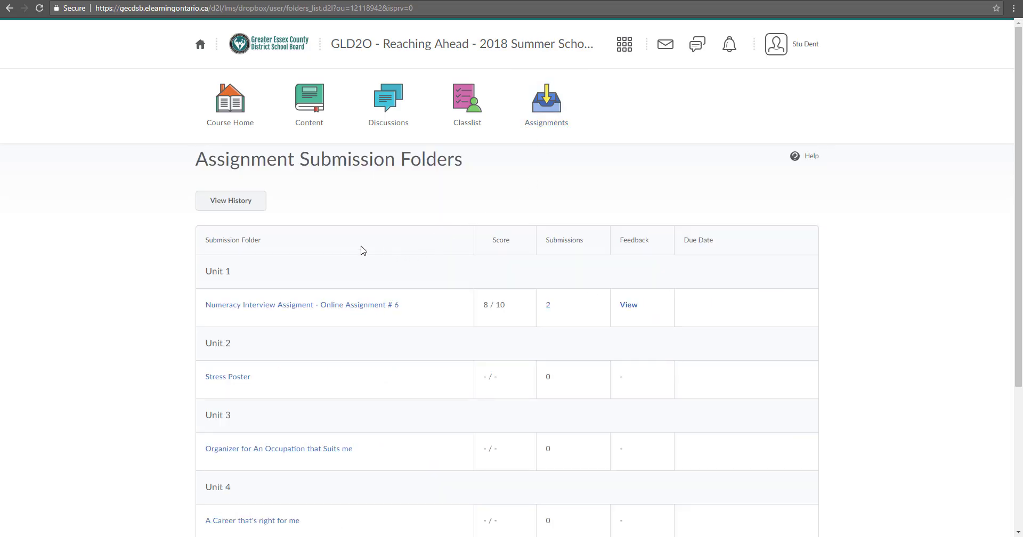
scroll(322, 210, "down", 2)
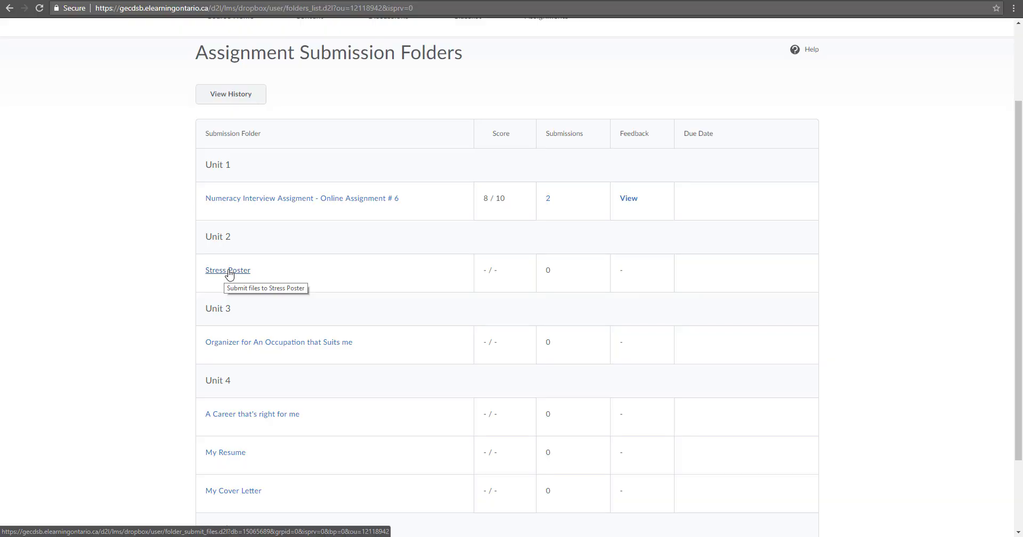
left_click(229, 272)
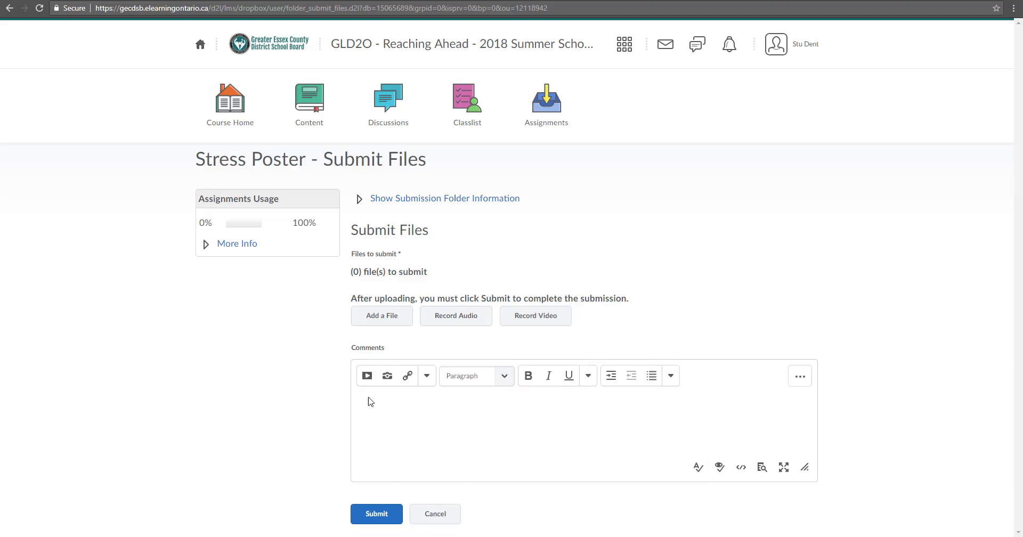
Write the comment 'Comments' on the Stress Poster submission and open Add a File
left_click(370, 415)
type("Comments!")
left_click_drag(353, 255, 402, 255)
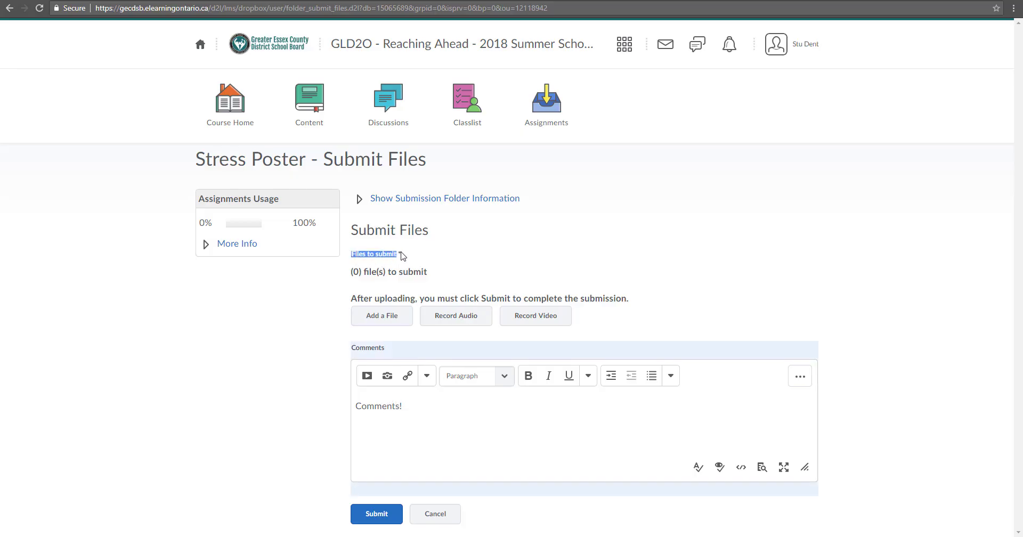
left_click(402, 256)
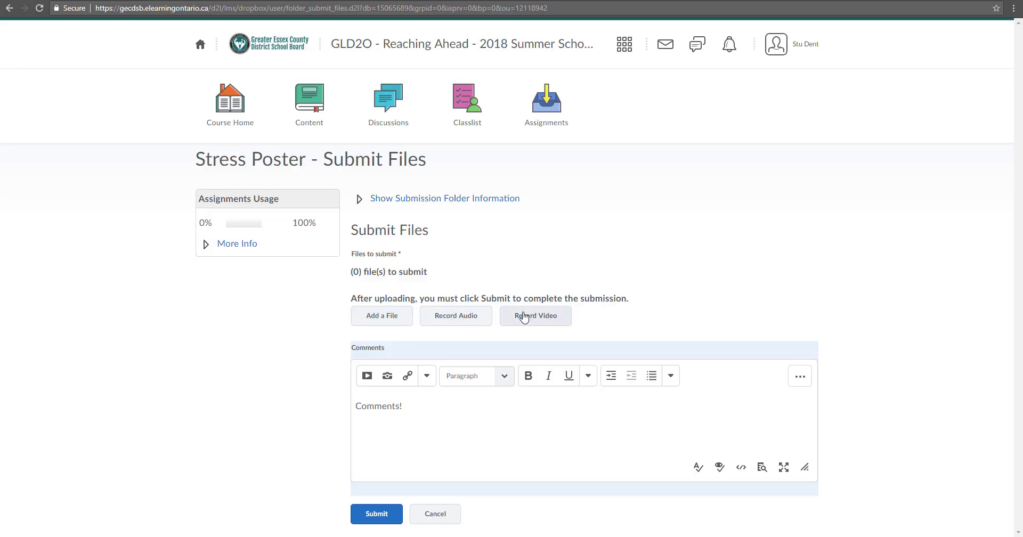
left_click(389, 319)
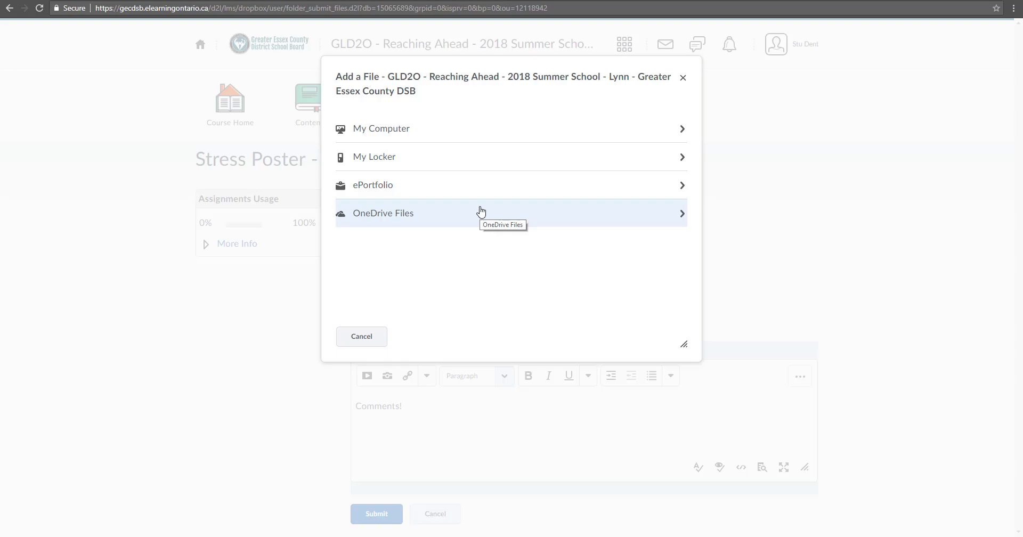
Upload 1.jpg from My Computer after backing out of OneDrive
left_click(481, 212)
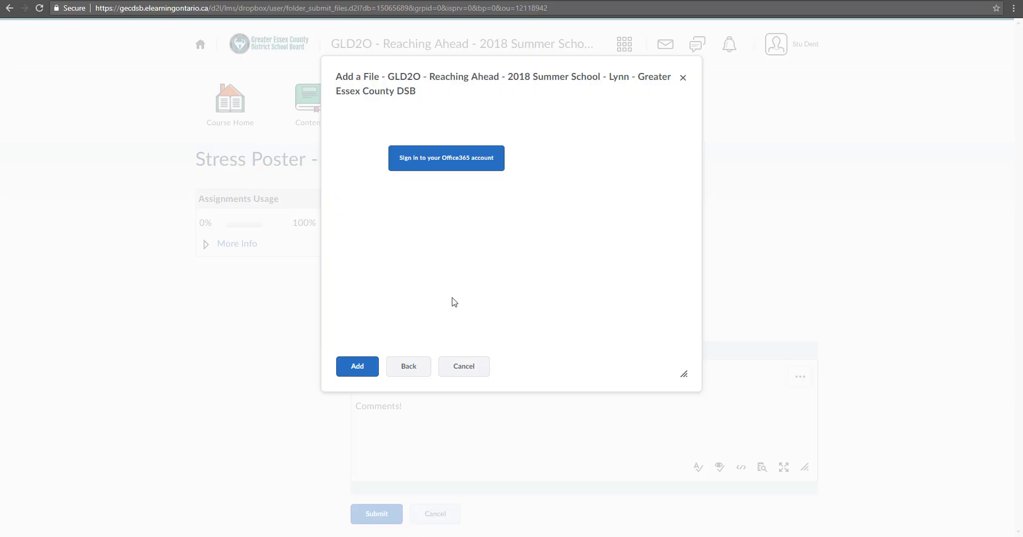
left_click(410, 372)
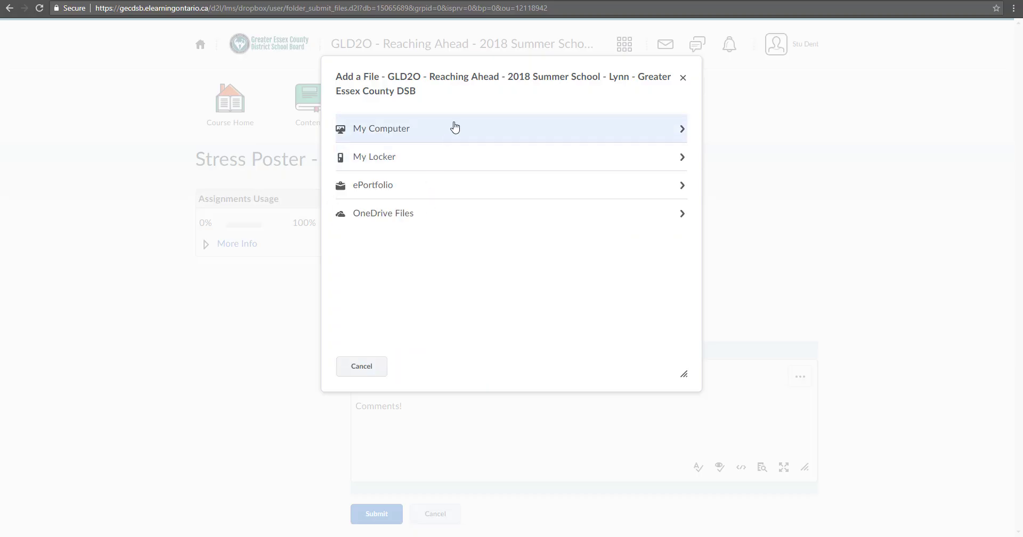
left_click(457, 138)
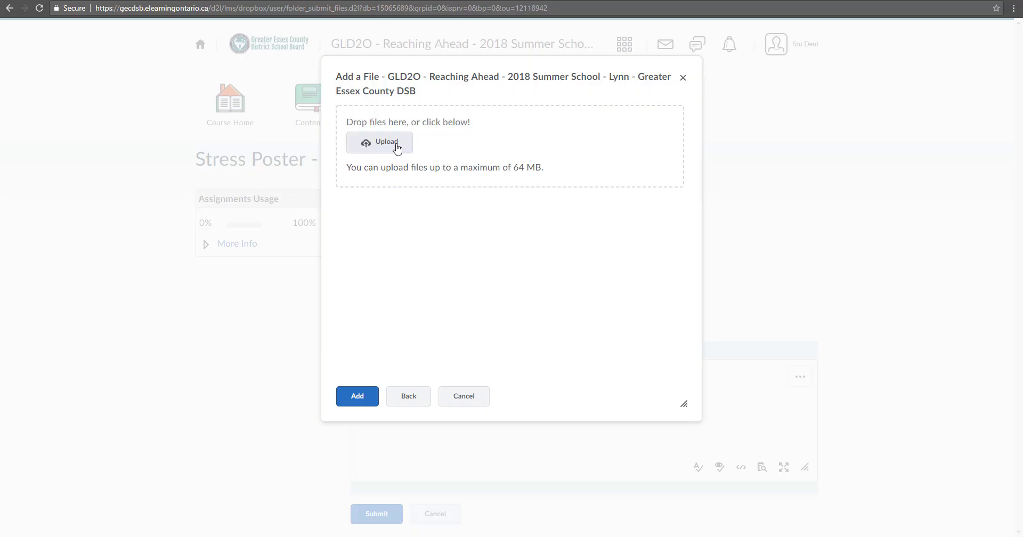
left_click(397, 148)
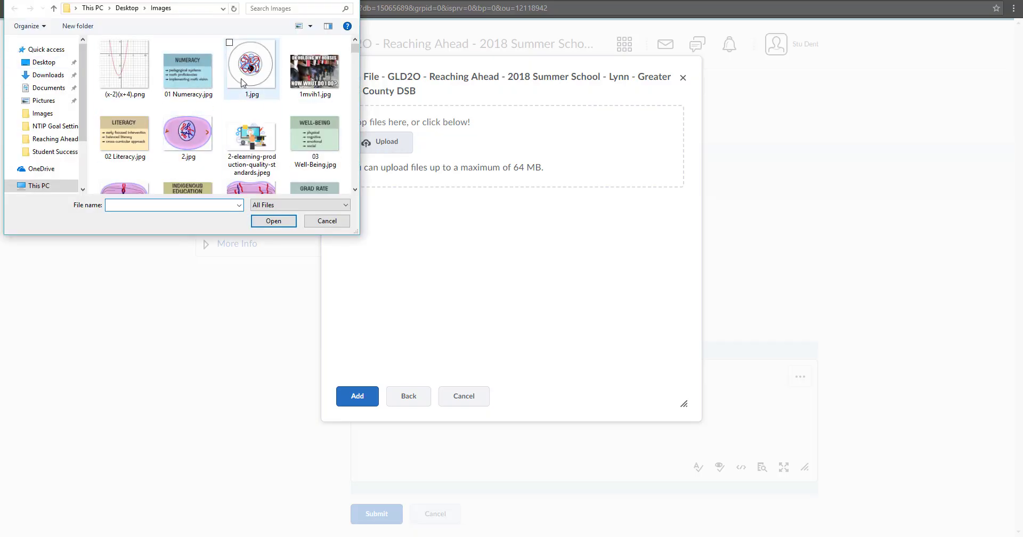
left_click(240, 82)
double_click(241, 82)
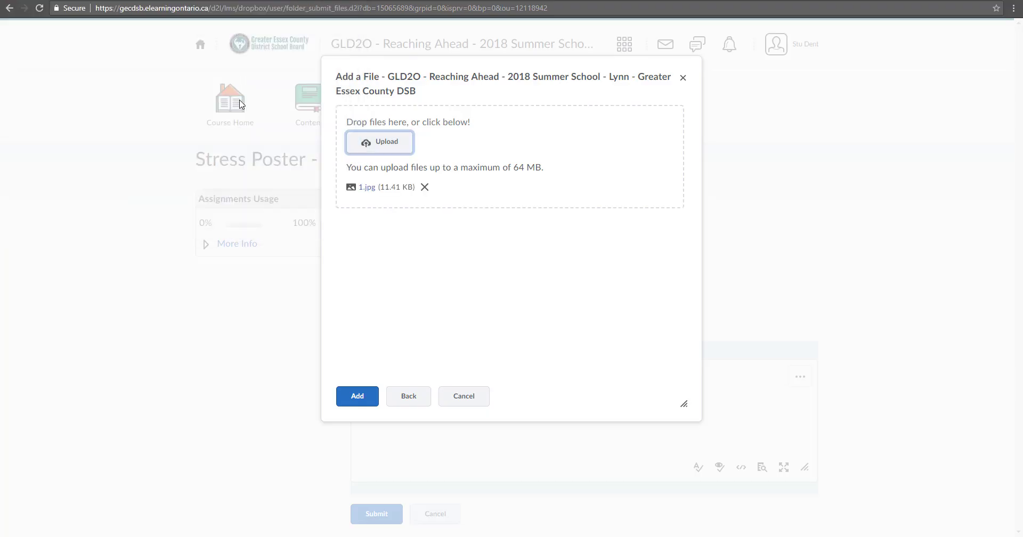
Upload Agenda for 21C Lunch andLearns.docx from the Desktop and add both files
left_click(379, 142)
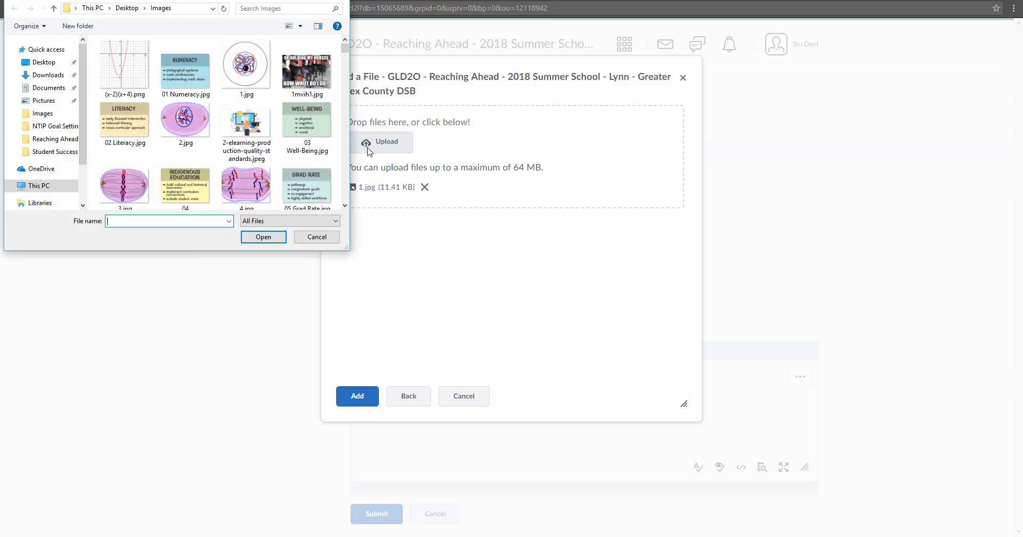
left_click(38, 63)
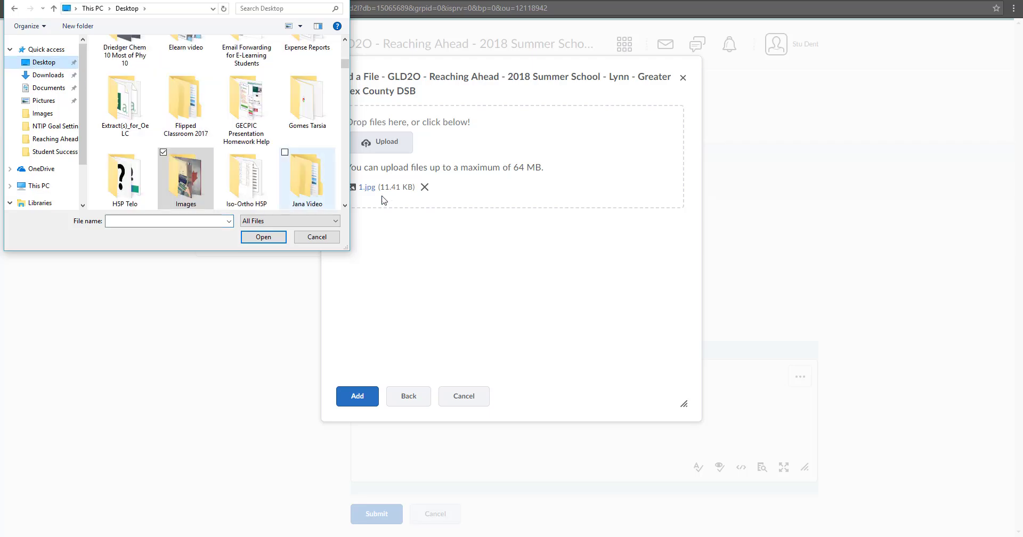
scroll(345, 197, "down", 1)
scroll(346, 197, "down", 3)
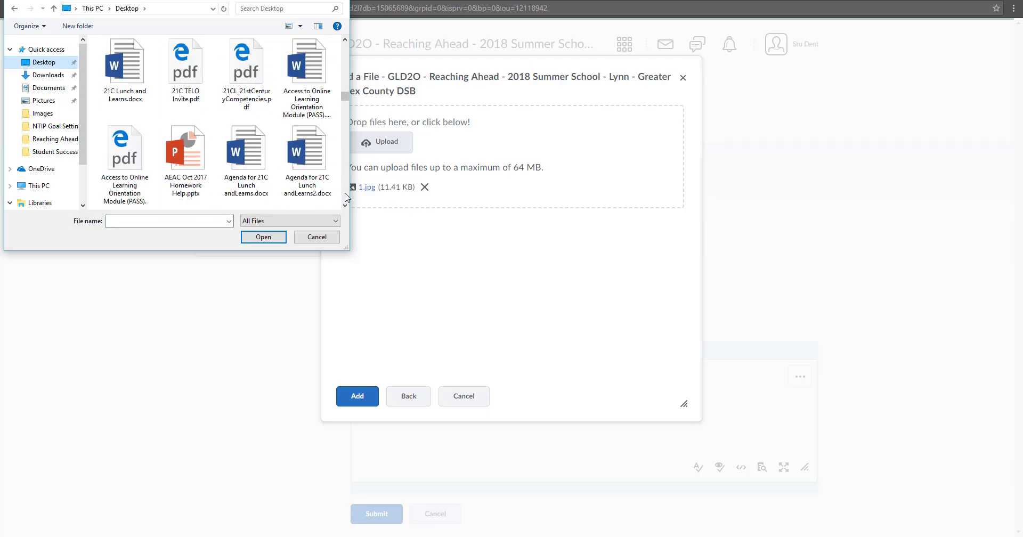
double_click(247, 160)
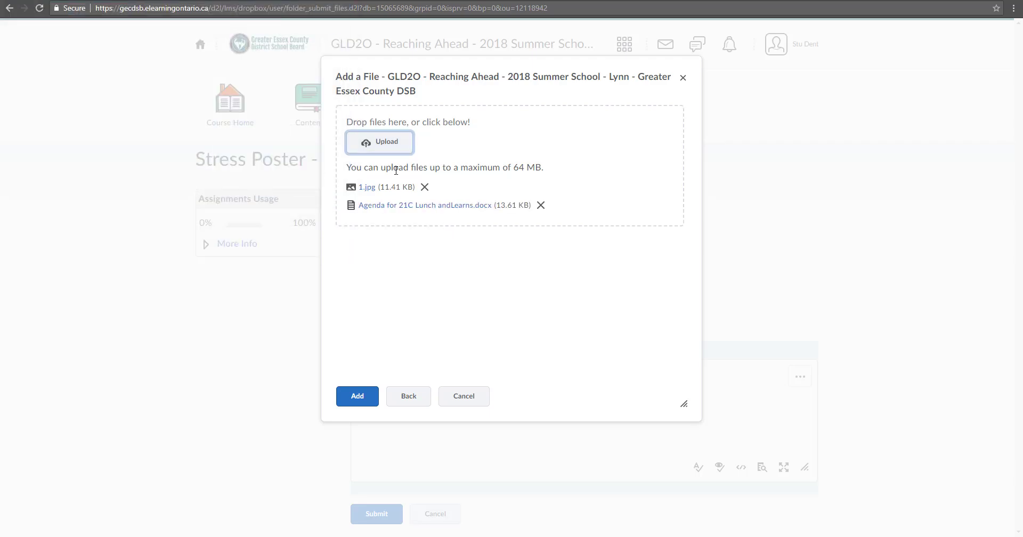
left_click(357, 397)
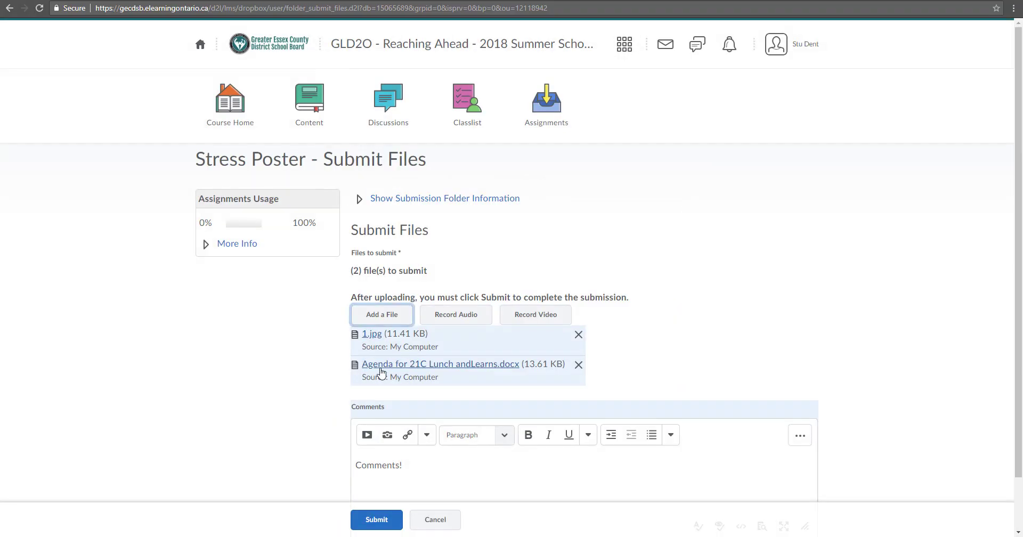
Submit 1.jpg, the Agenda docx and the comment to Stress Poster, confirming success
scroll(447, 357, "down", 1)
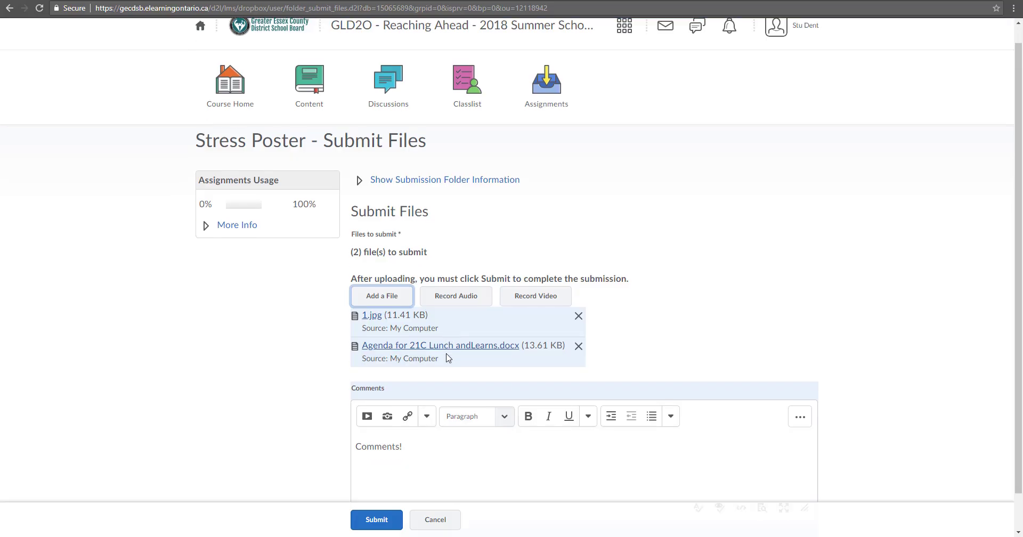
left_click(405, 401)
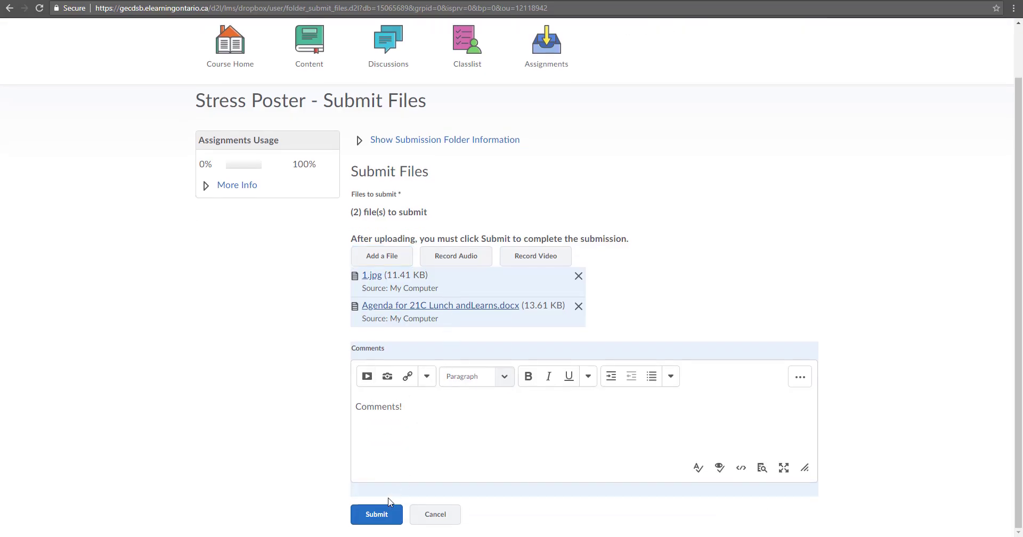
left_click(377, 515)
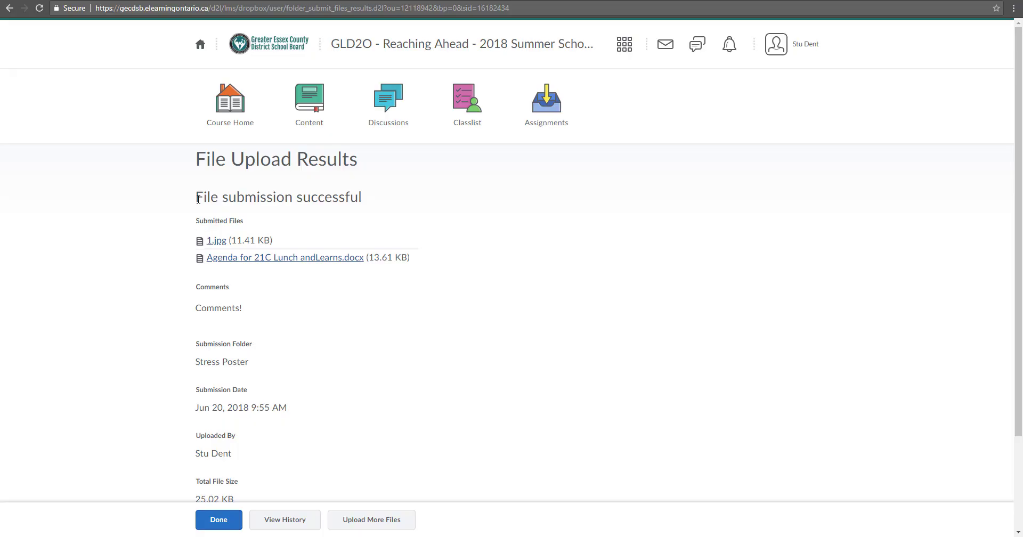
left_click_drag(198, 198, 368, 199)
left_click(396, 201)
Return to the GLD2O course home page and scroll down to its Updates list
left_click(218, 521)
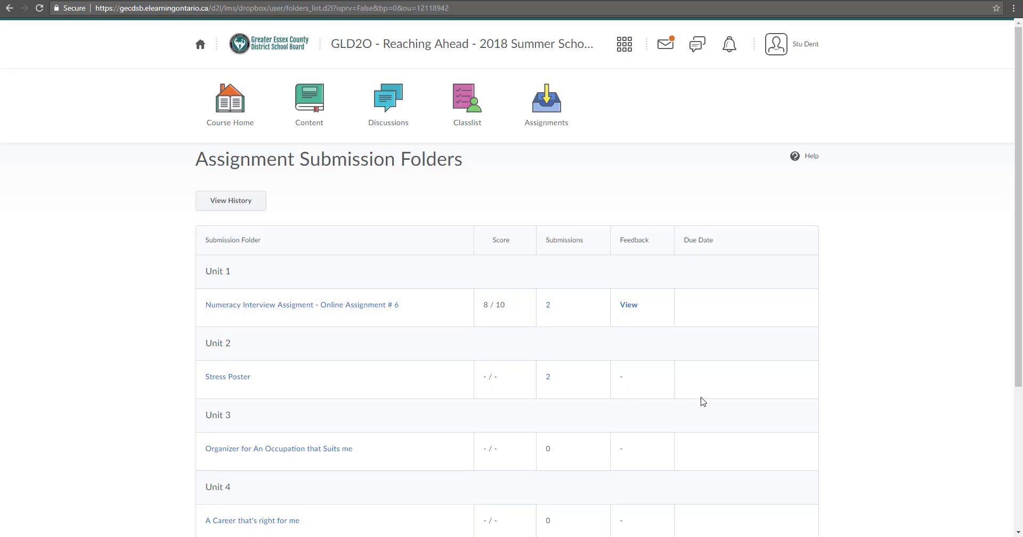
left_click(382, 47)
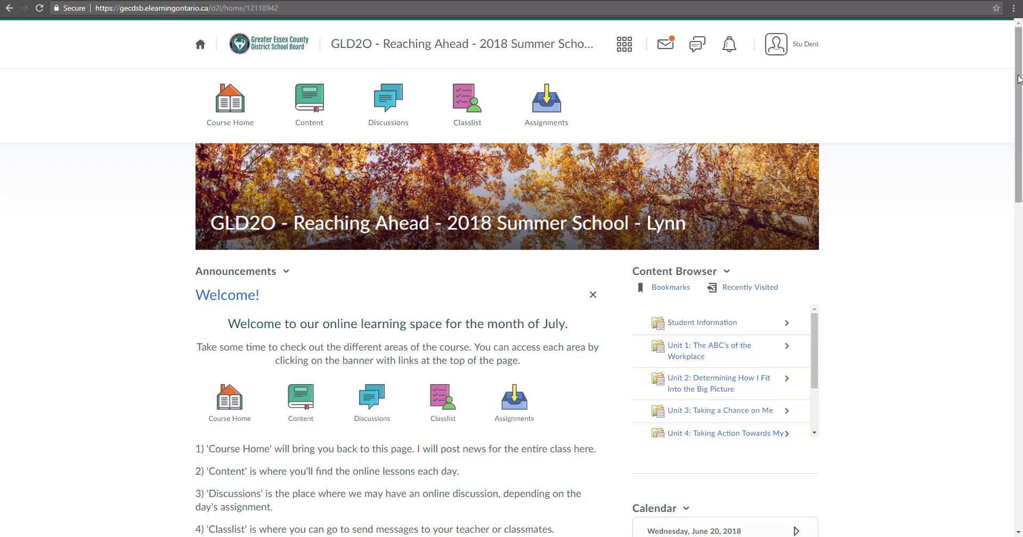
left_click_drag(1018, 79, 1005, 166)
scroll(1005, 166, "down", 10)
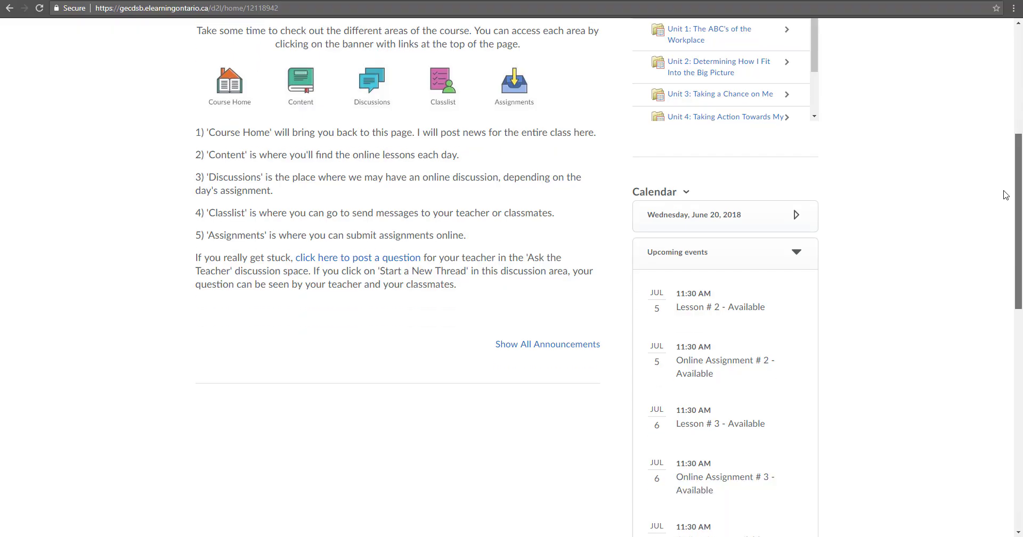
scroll(1010, 382, "down", 3)
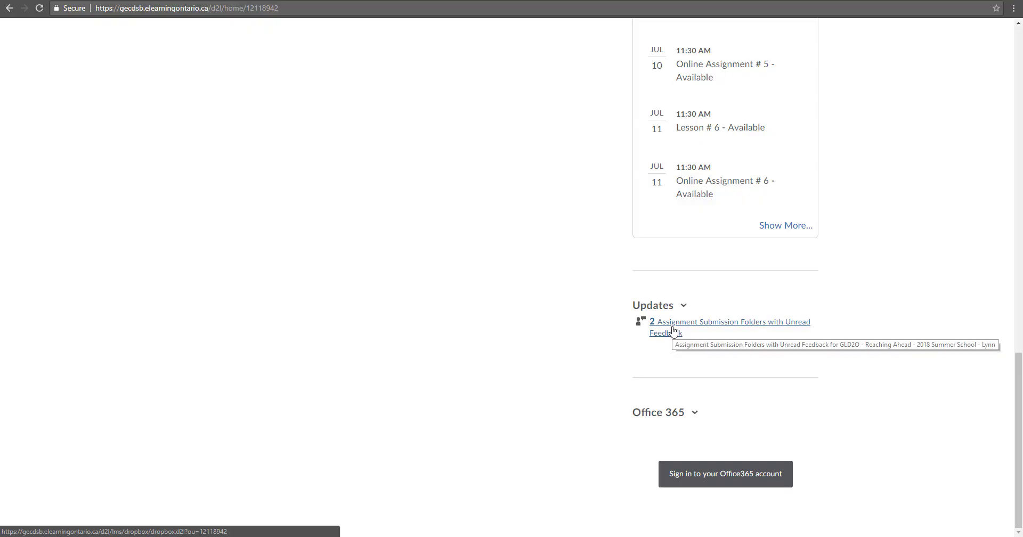
Read the Stress Poster feedback and its 20 / 20 score, then return to the folders
left_click(670, 327)
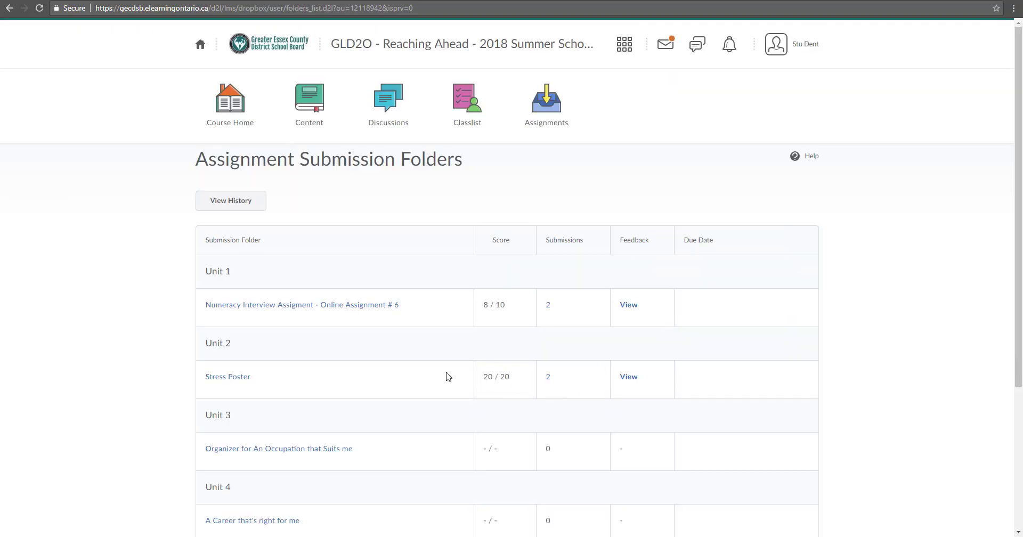
left_click_drag(482, 378, 515, 379)
left_click(517, 380)
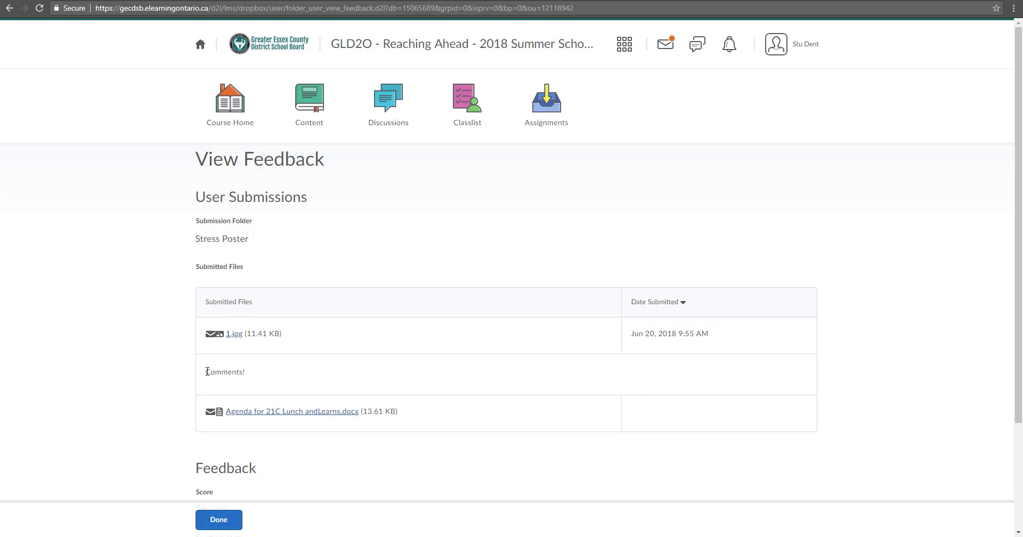
left_click_drag(208, 371, 254, 375)
left_click(256, 375)
scroll(255, 373, "down", 3)
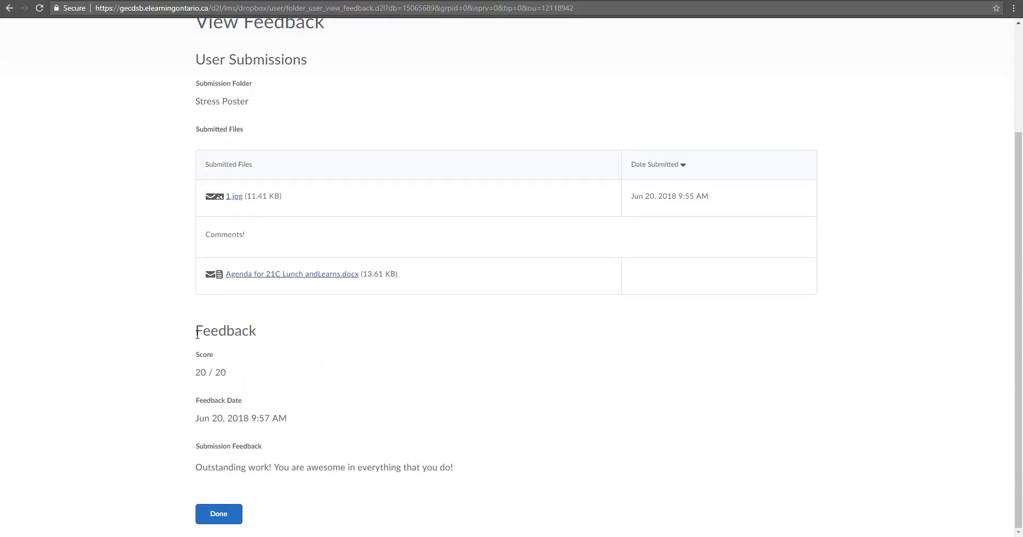
triple_click(214, 376)
left_click(208, 419)
left_click(218, 515)
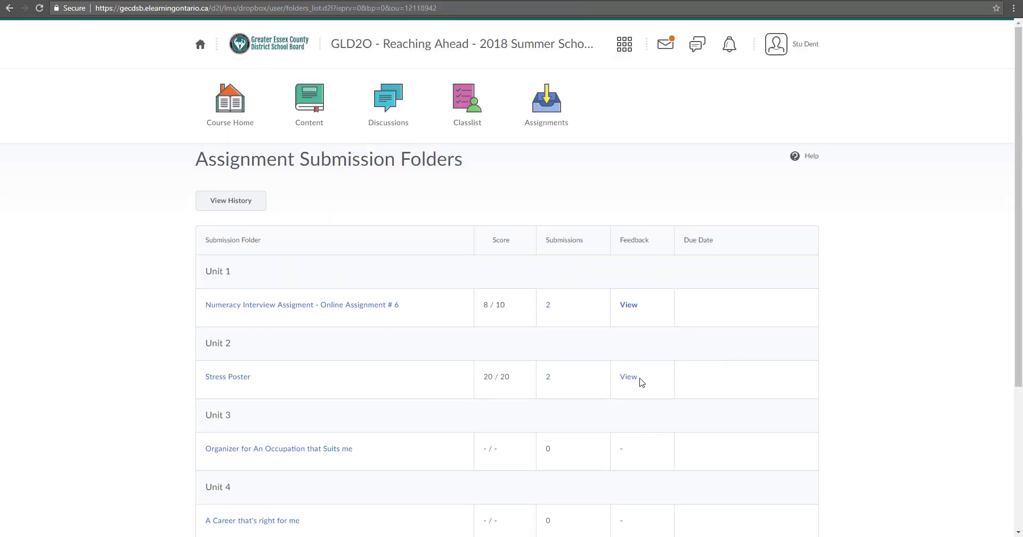
View the Numeracy Interview Assignment # 6 feedback scored 8 / 10
left_click(630, 308)
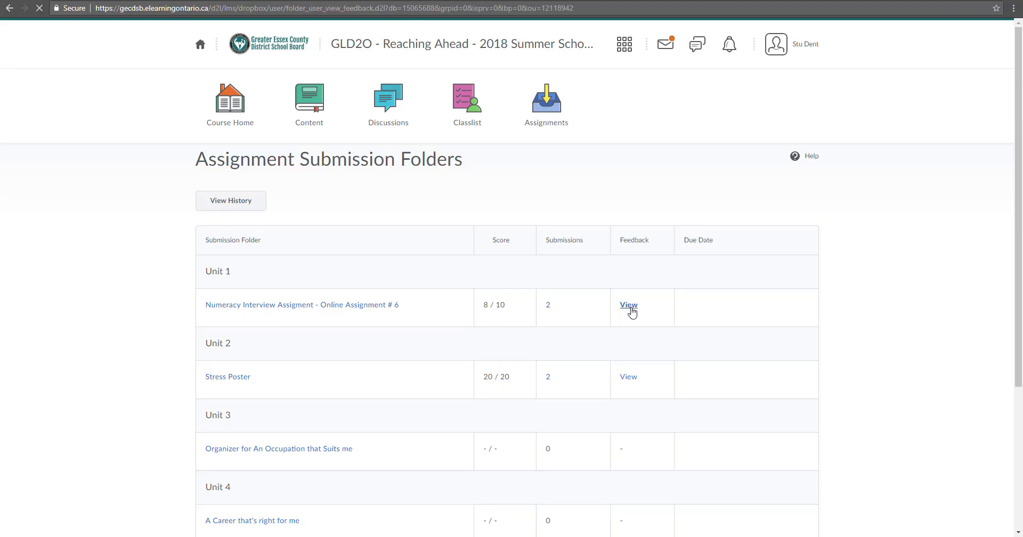
scroll(706, 276, "down", 1)
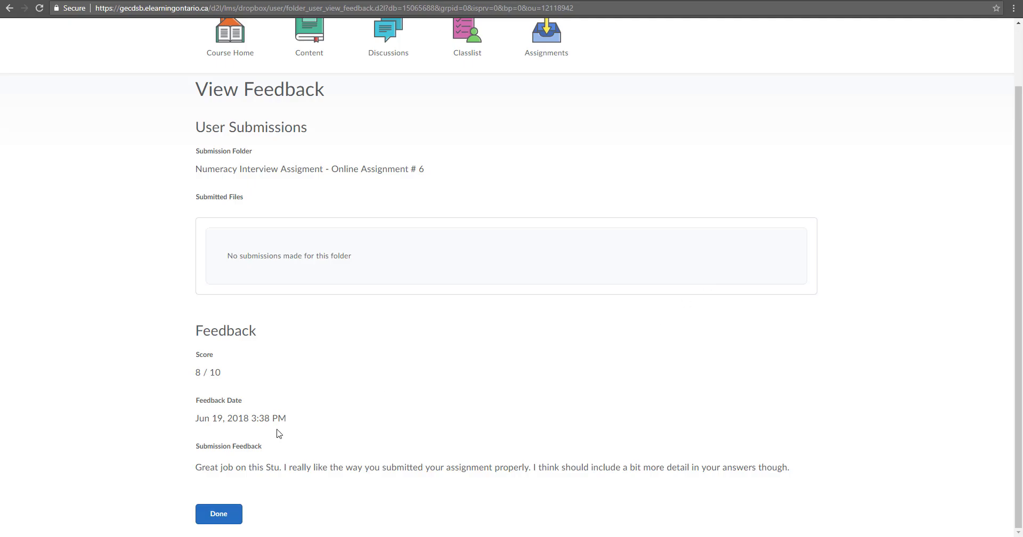
scroll(396, 465, "up", 1)
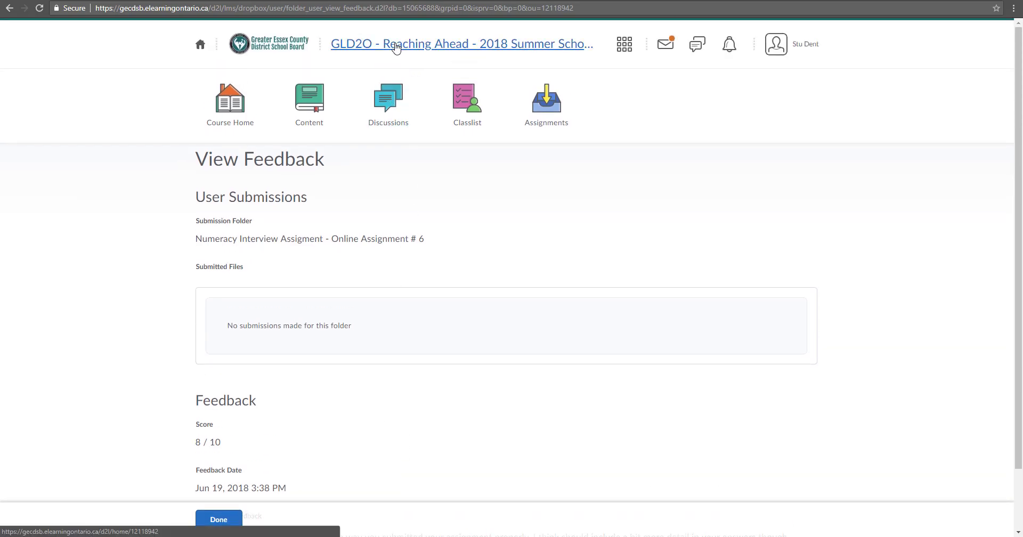
Return to the GLD2O course home and check that Updates shows no current updates
left_click(239, 100)
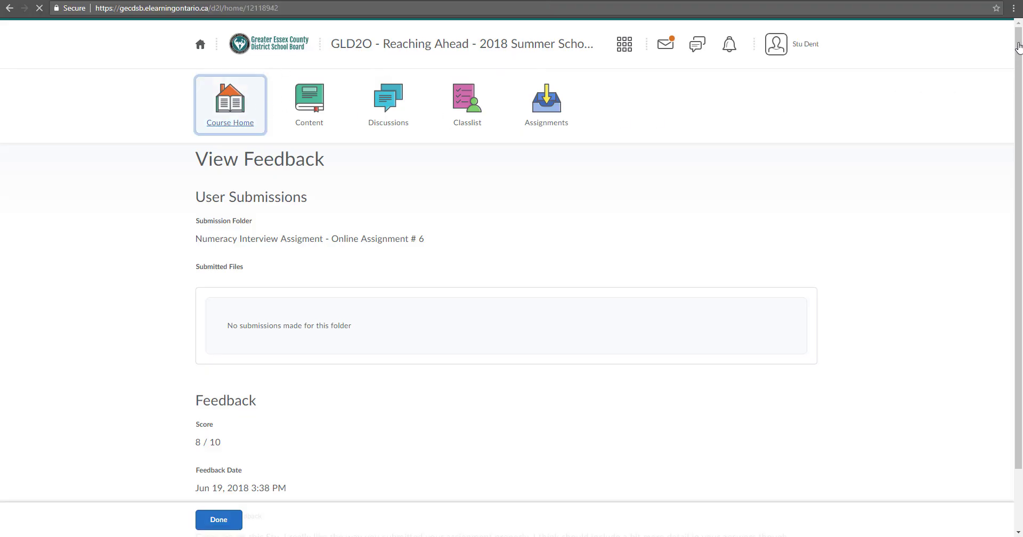
left_click_drag(1019, 47, 1018, 407)
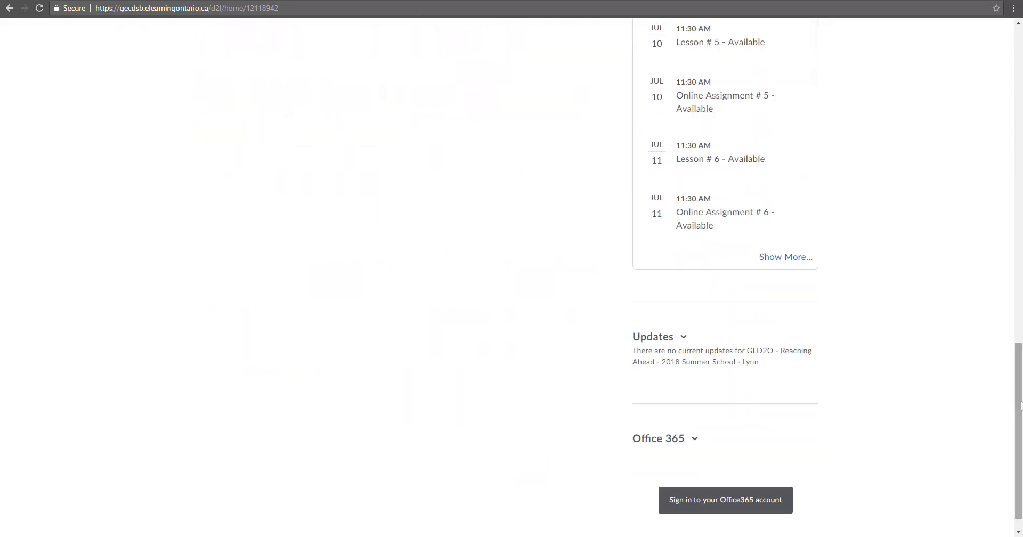
left_click_drag(1018, 405, 1017, 88)
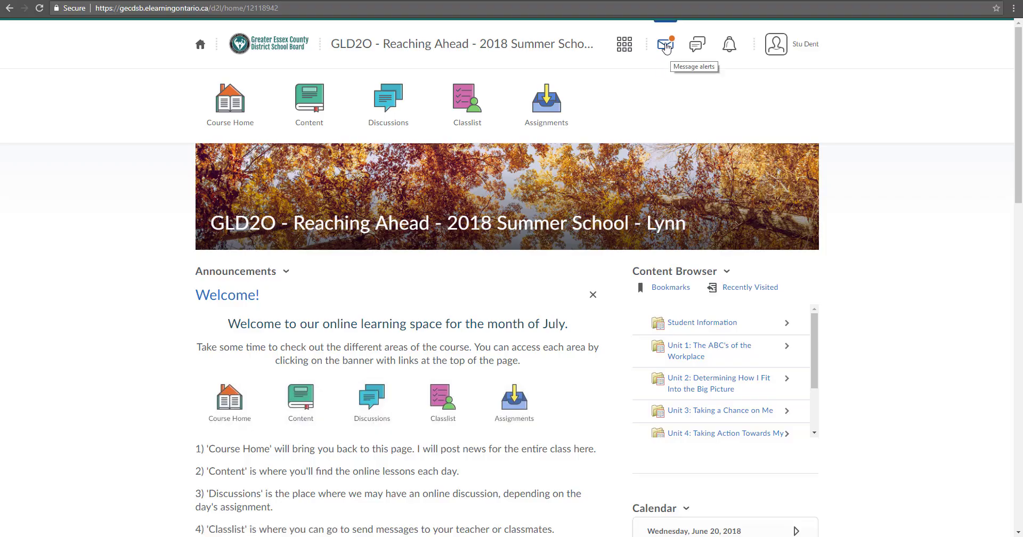
Read the Jun 20, 2018 Submission receipt from the mail alerts, then open the Email inbox
left_click(665, 46)
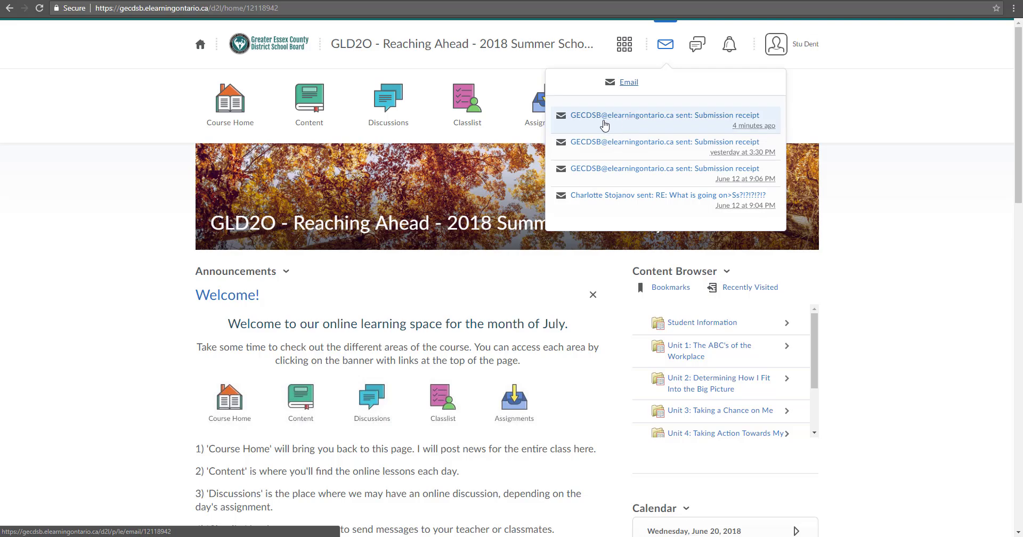
mouse_move(764, 132)
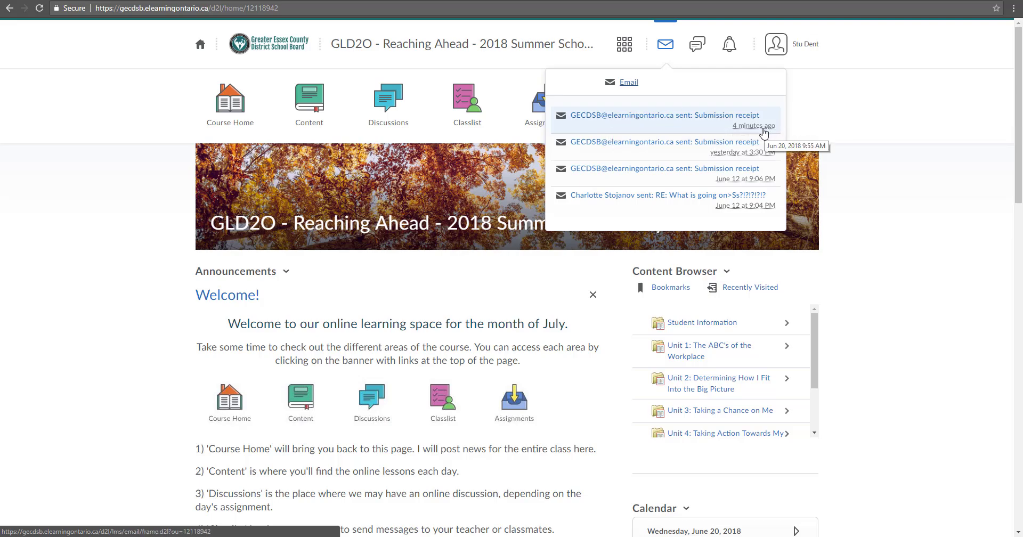
left_click(616, 120)
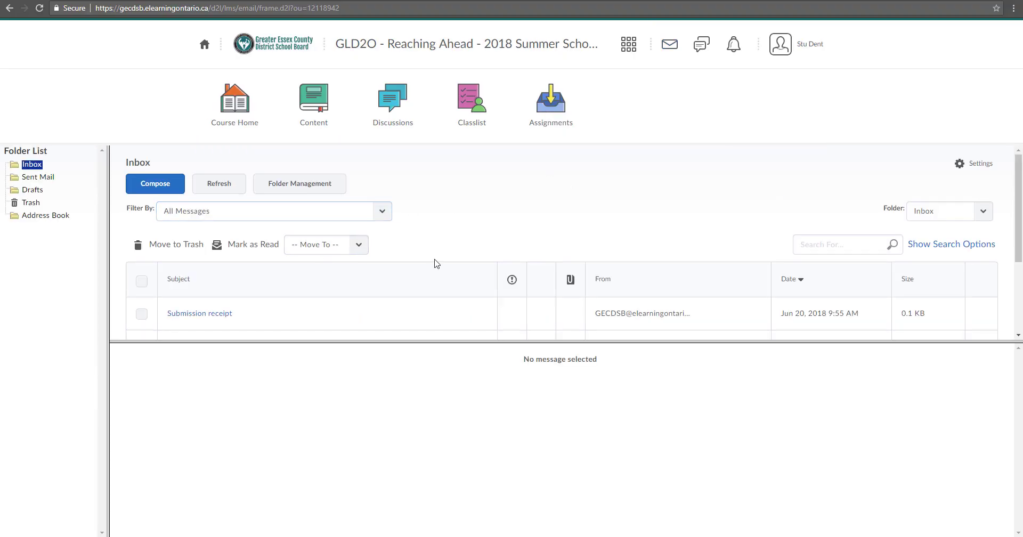
scroll(373, 265, "down", 2)
left_click(209, 209)
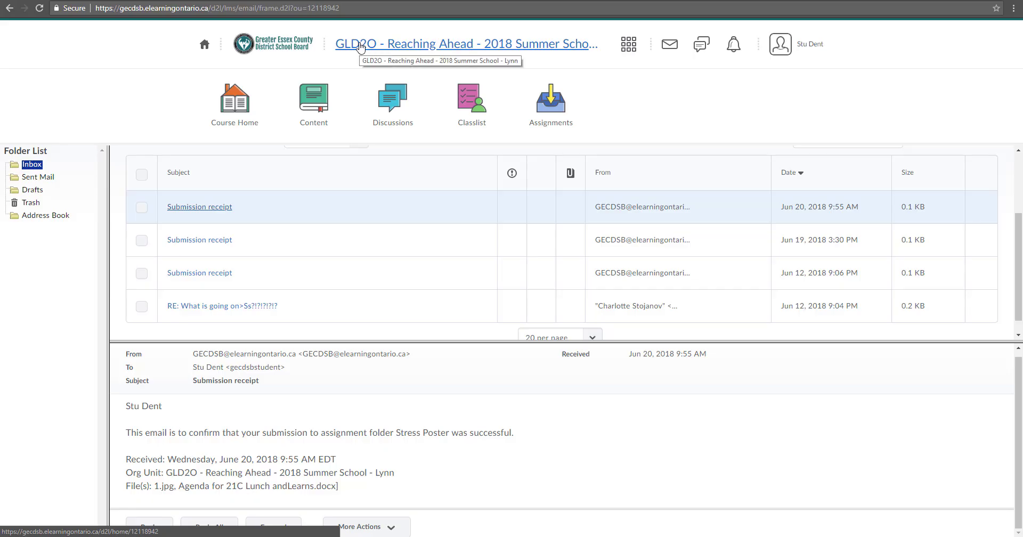
left_click(672, 43)
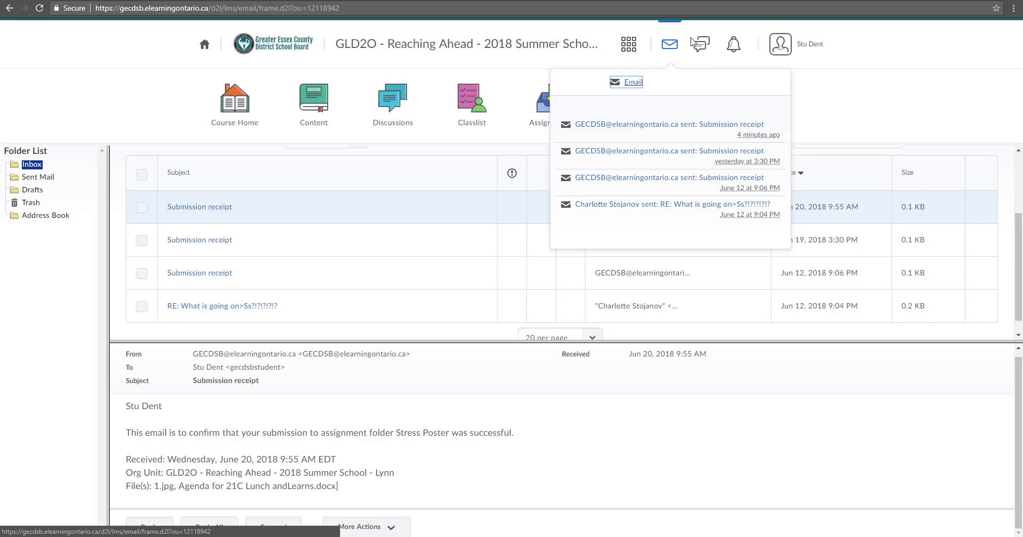
left_click(629, 87)
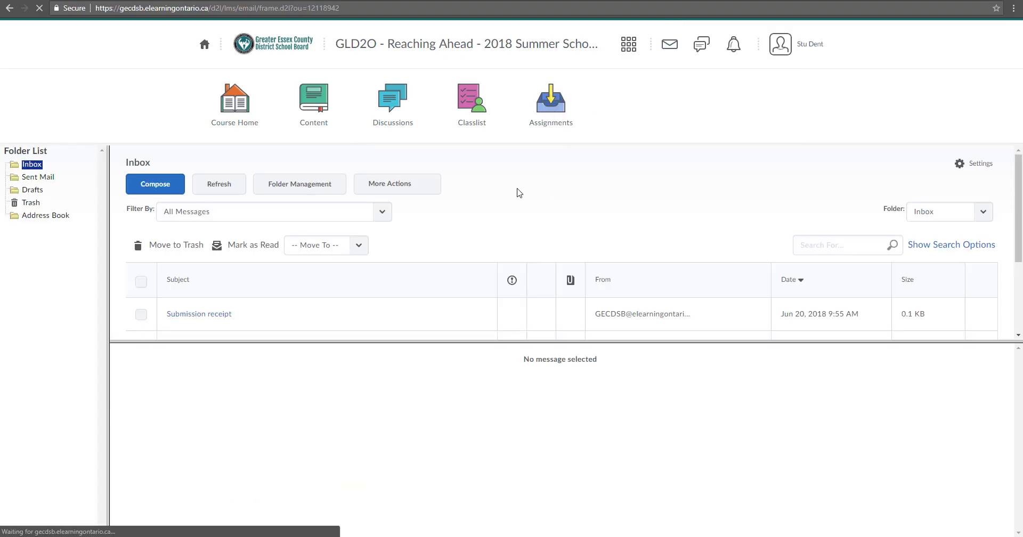
left_click(167, 189)
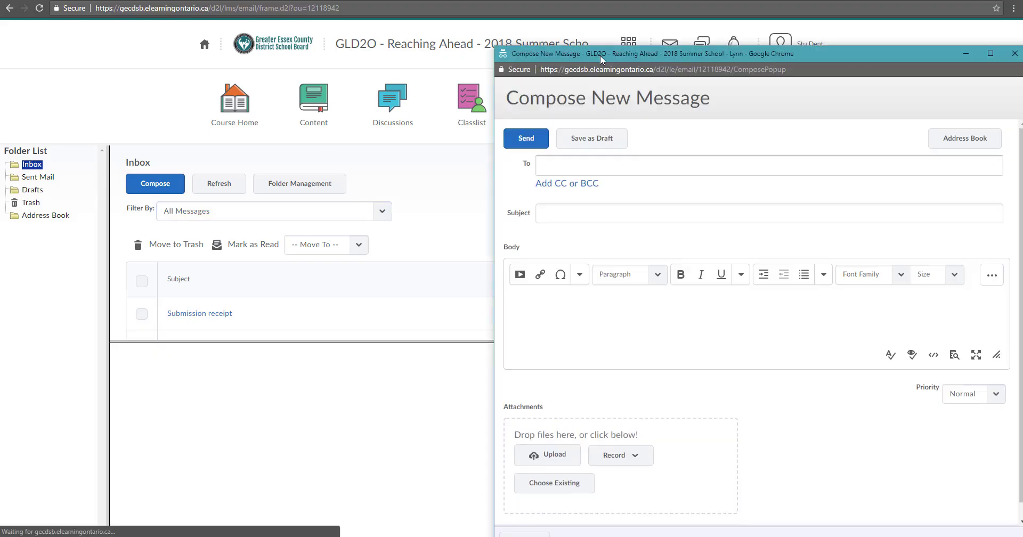
left_click_drag(596, 57, 479, 34)
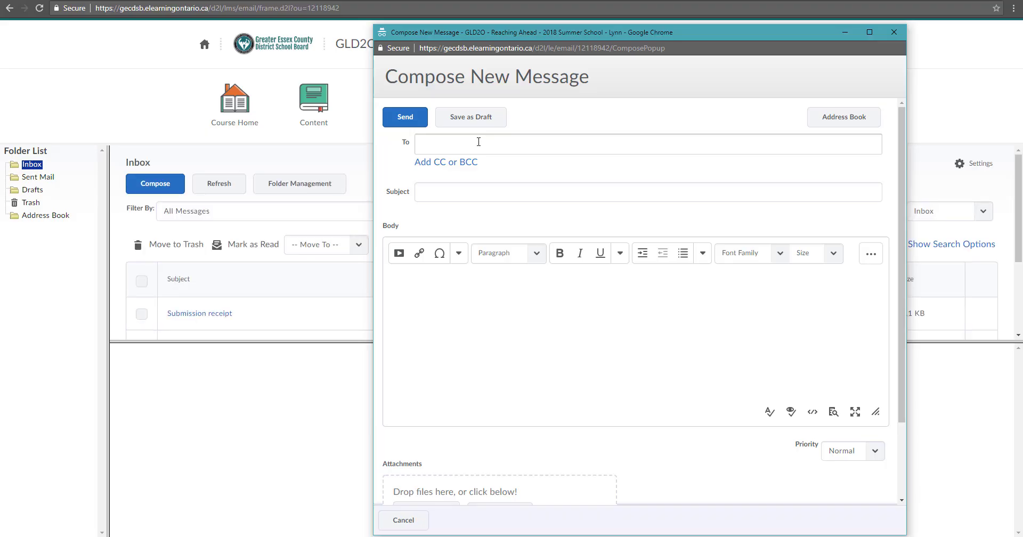
left_click(464, 194)
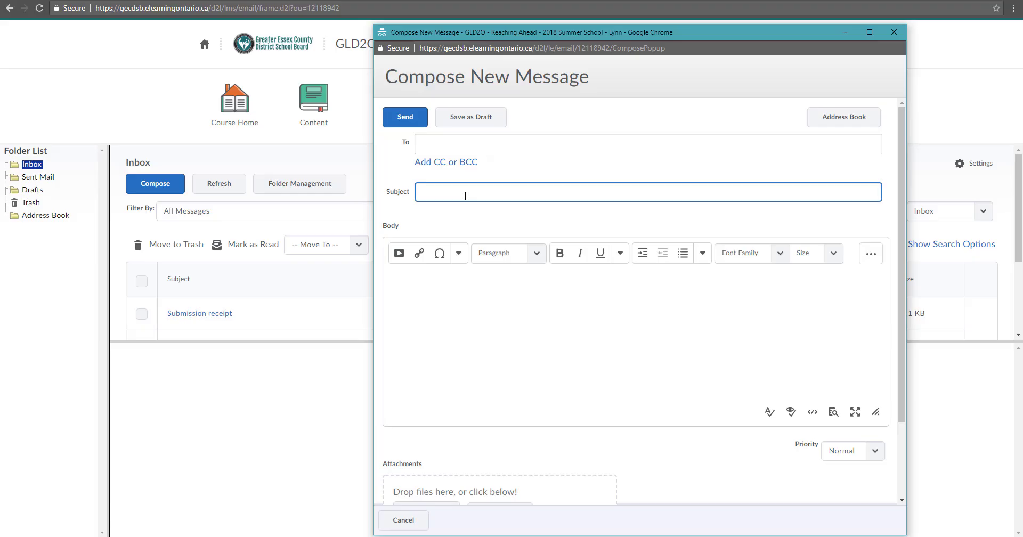
left_click(458, 144)
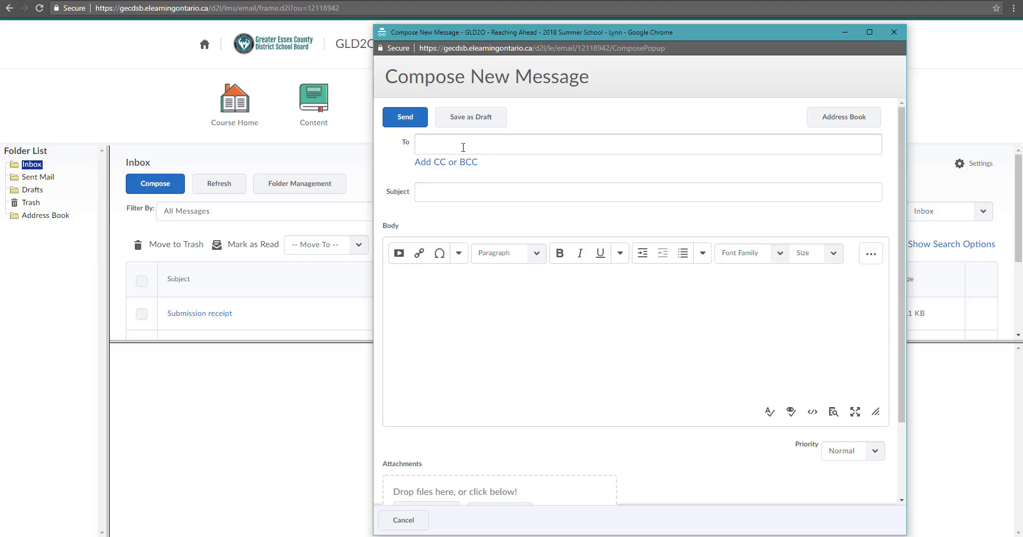
left_click(471, 191)
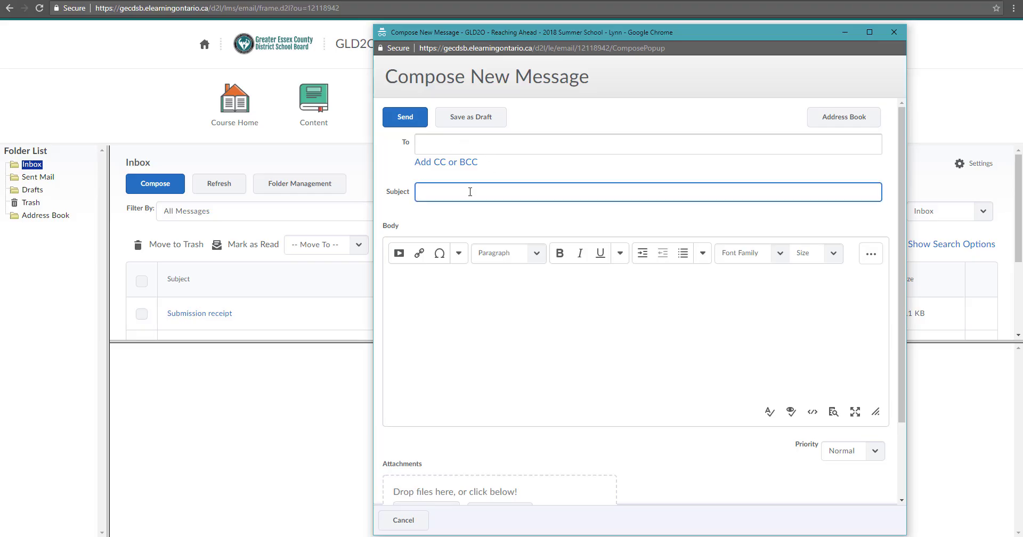
left_click(431, 284)
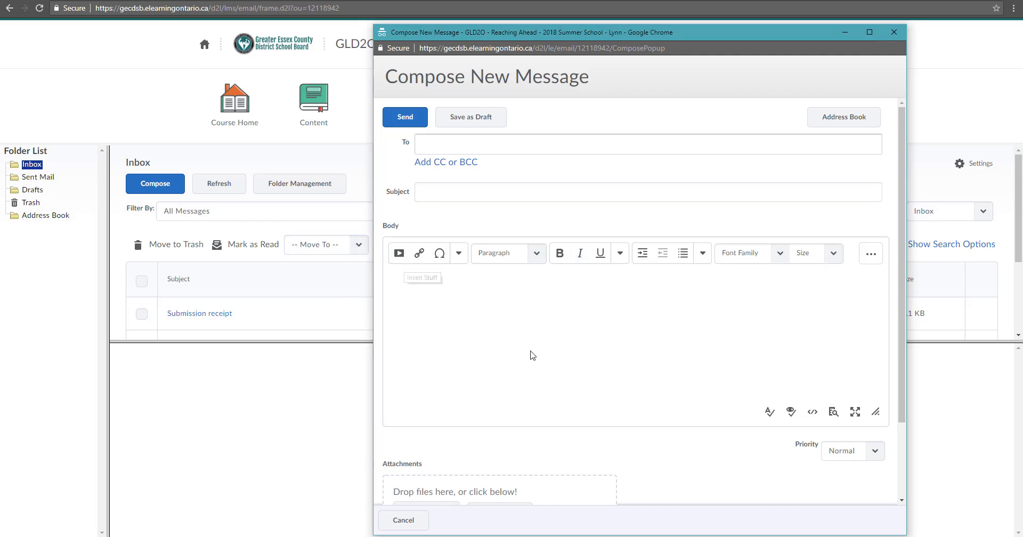
scroll(548, 396, "down", 2)
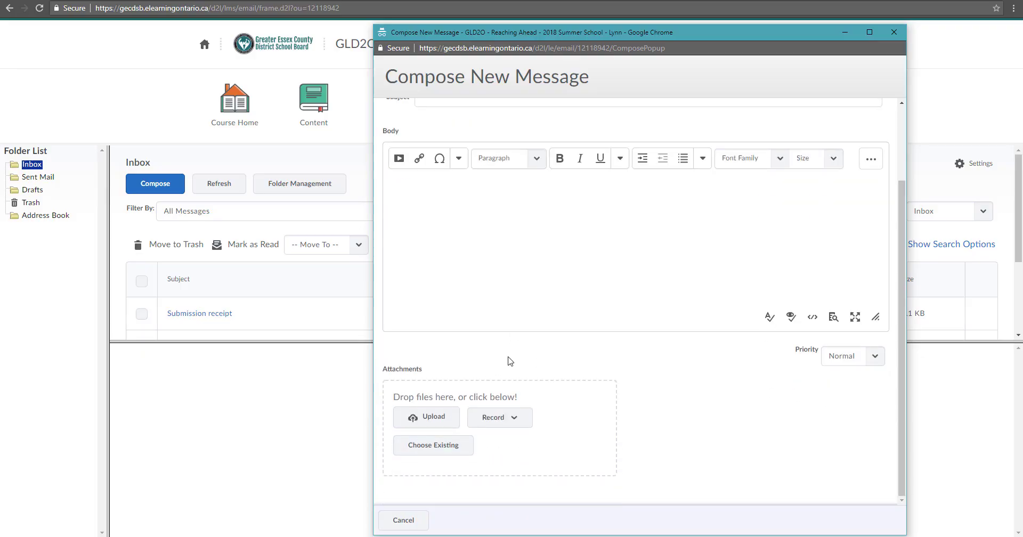
scroll(509, 359, "up", 2)
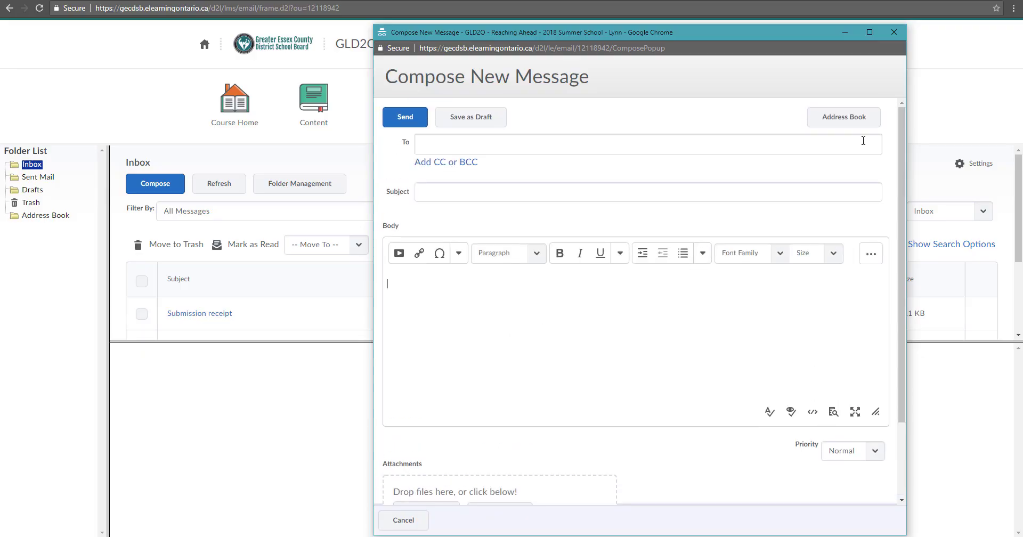
left_click(894, 32)
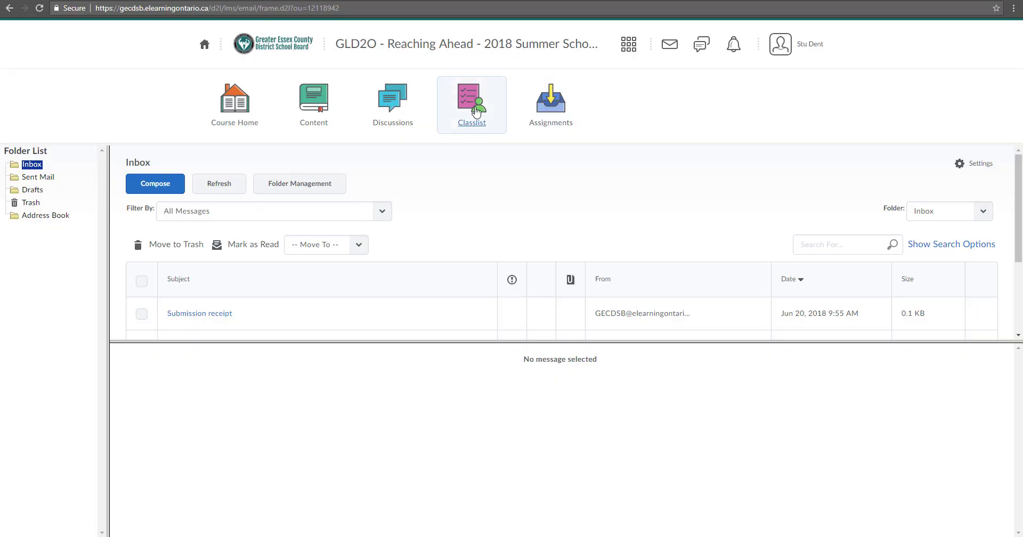
Open the Classlist and find the teacher's entry
left_click(476, 113)
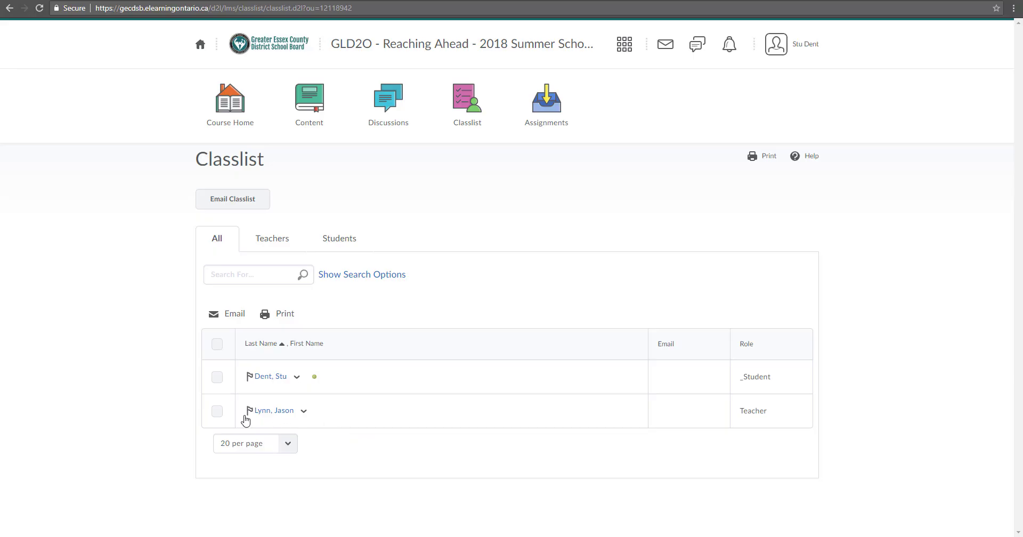
left_click(304, 414)
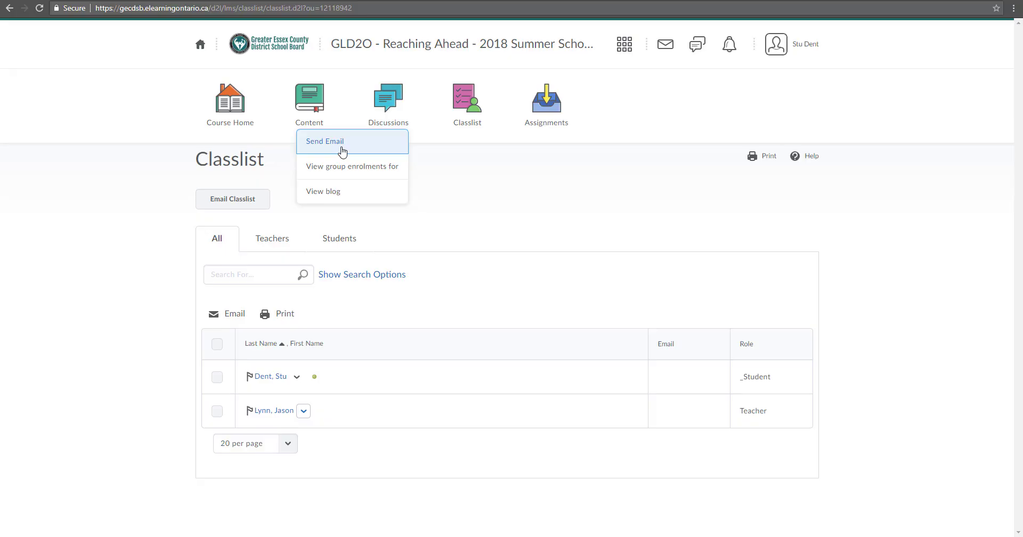
left_click(364, 457)
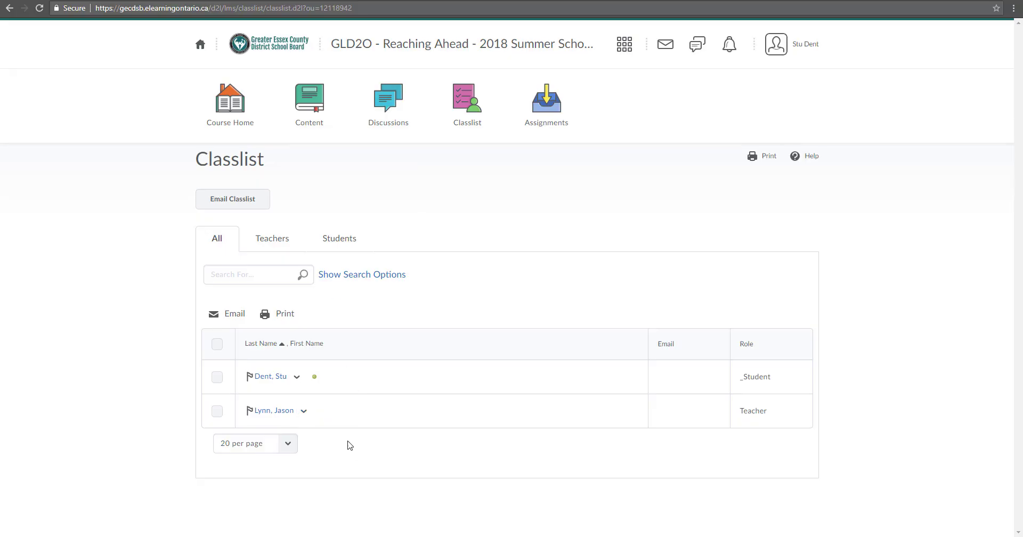
Send the teacher a short hello message introducing yourself, then close the popup
left_click(266, 411)
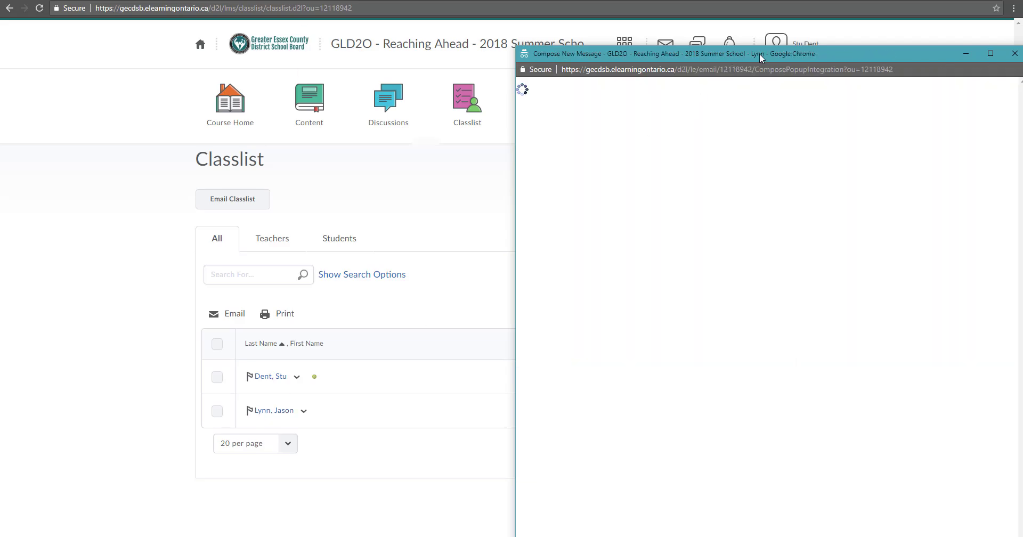
left_click(447, 200)
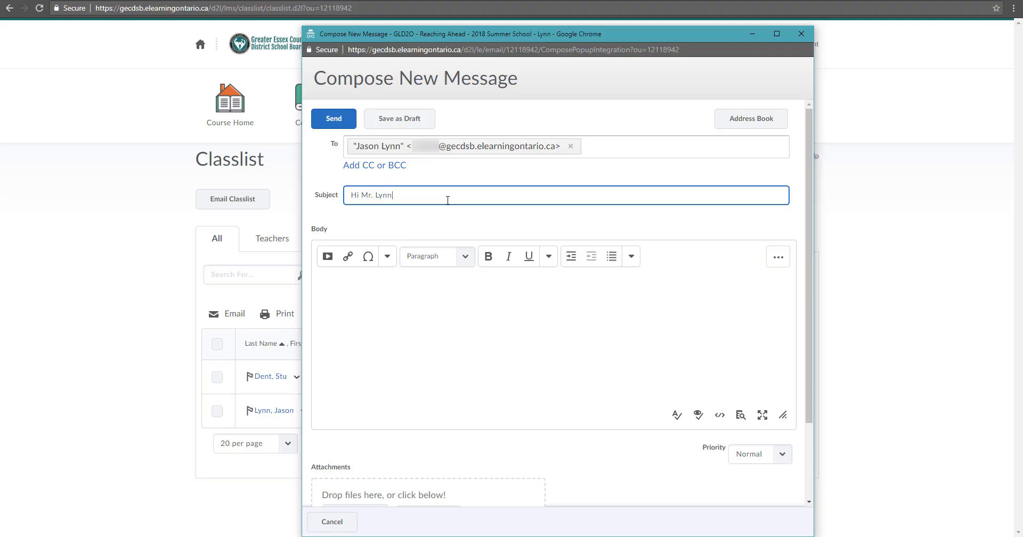
left_click(425, 355)
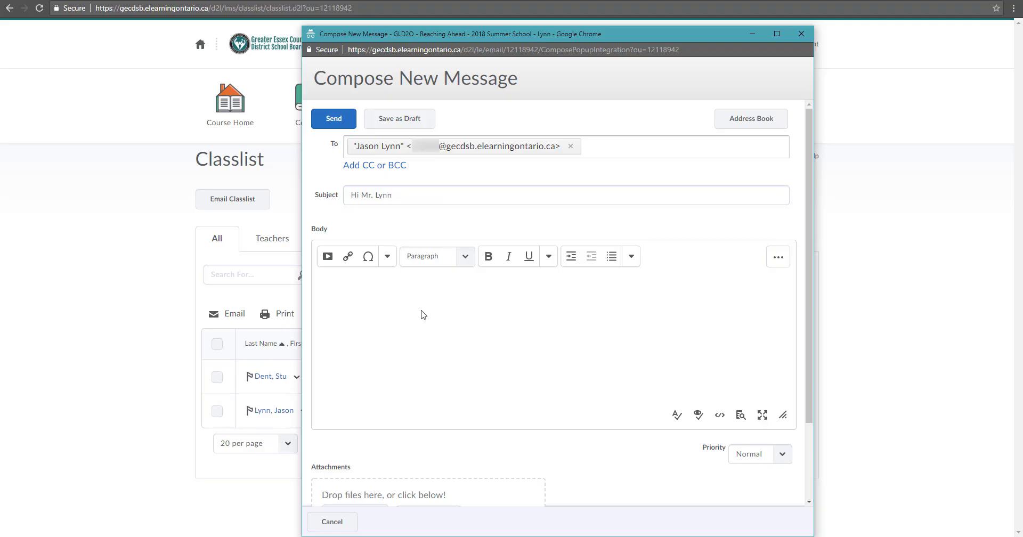
type("Hello Mr. Lynn I'm Mr. Gomesd")
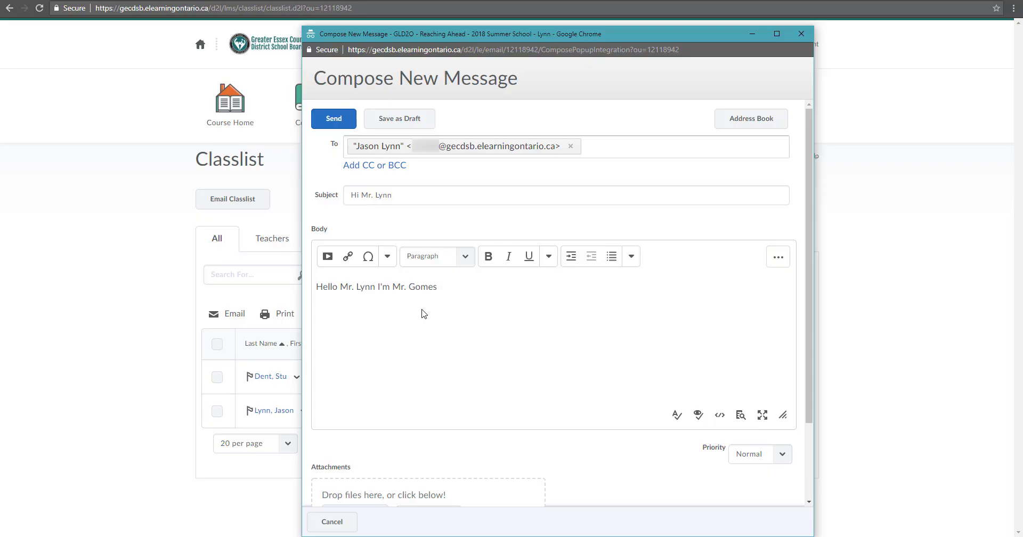
left_click(334, 122)
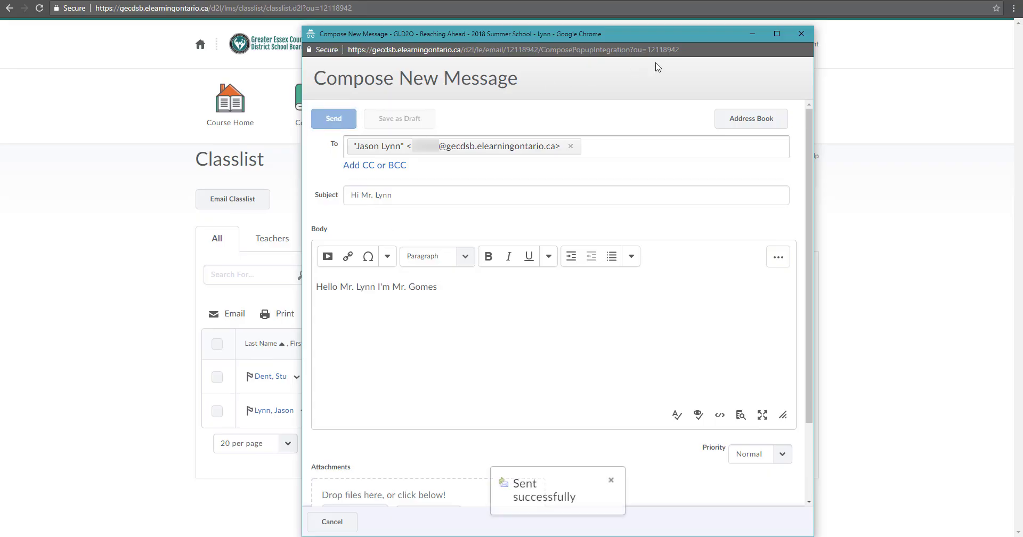
left_click(801, 34)
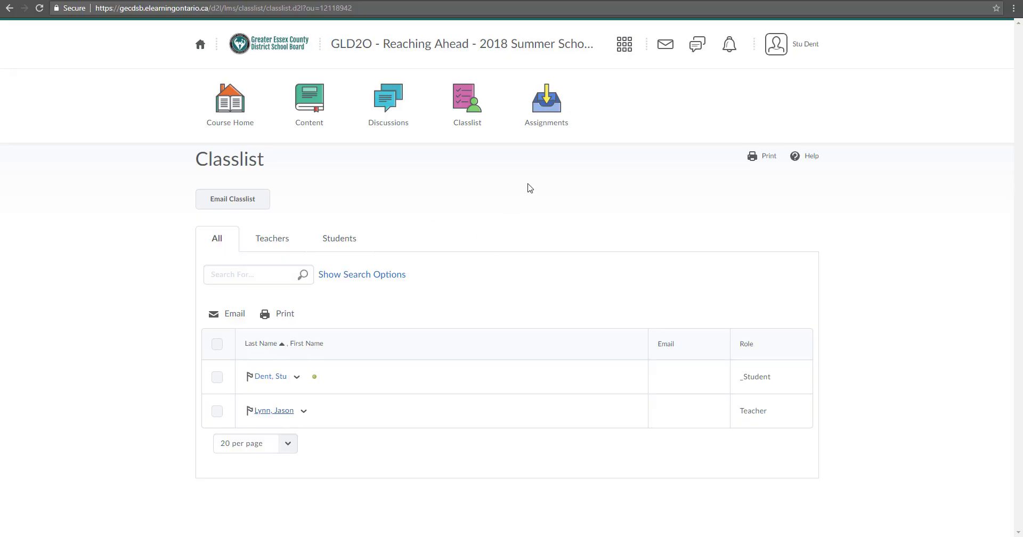
Confirm the hello message to the teacher is in Sent Mail, then return to GLD2O course home
left_click(666, 47)
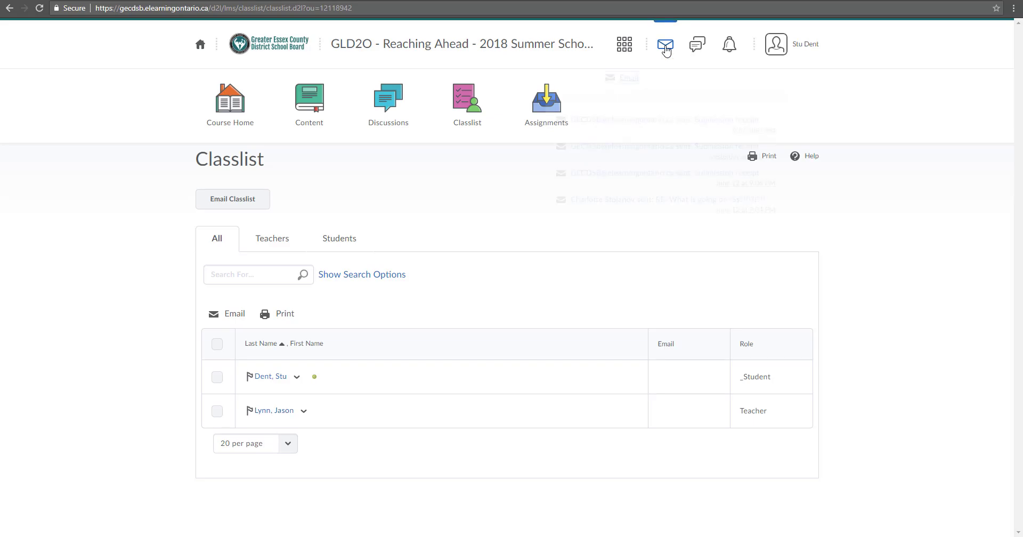
left_click(628, 83)
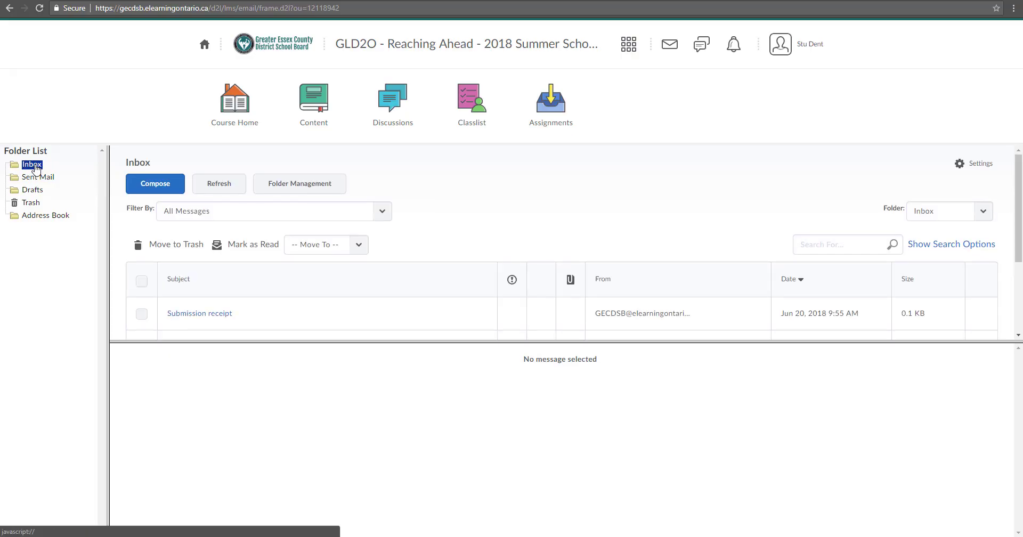
left_click(41, 181)
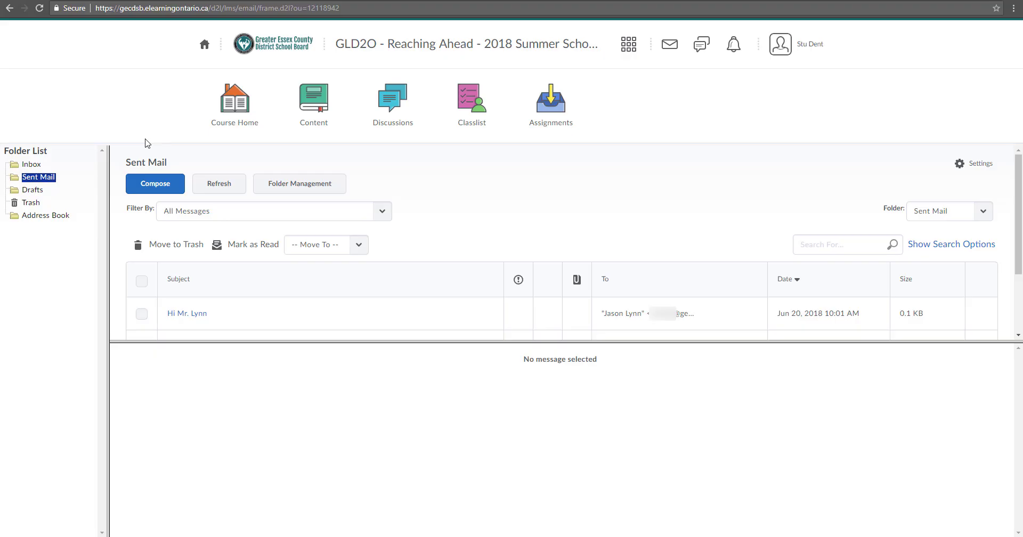
left_click(253, 90)
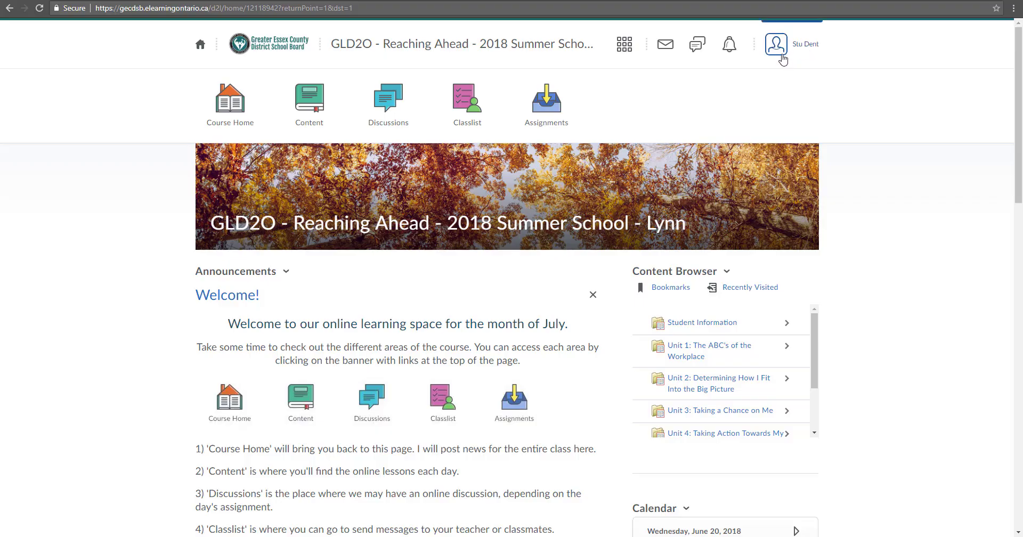
Upload the e-learning production illustration from Images as the profile picture and save the profile
left_click(791, 52)
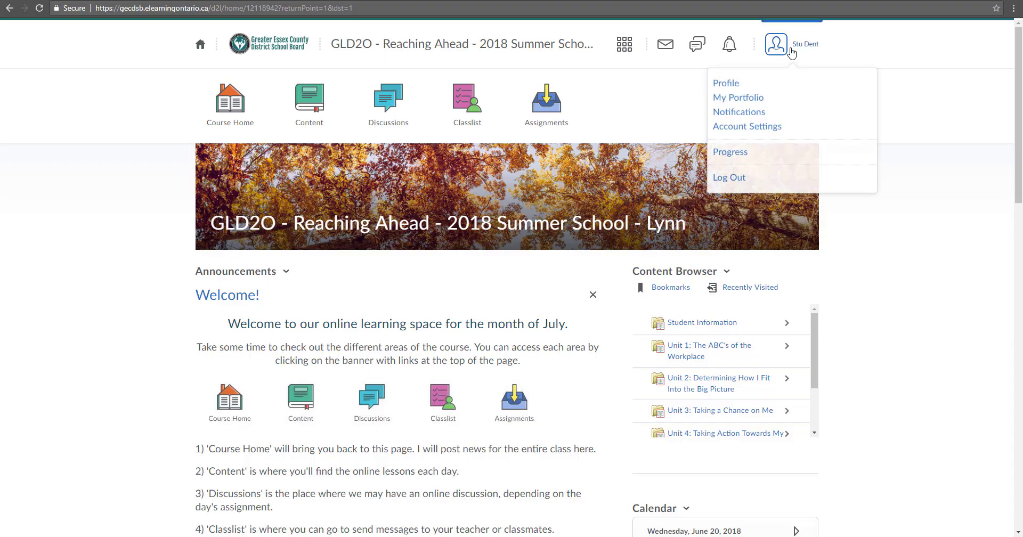
left_click(727, 84)
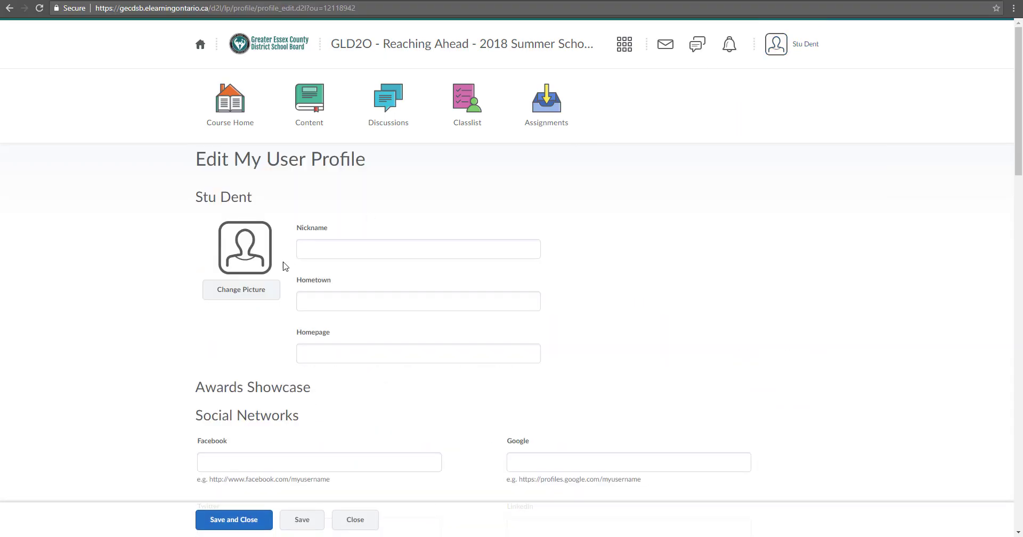
left_click(247, 292)
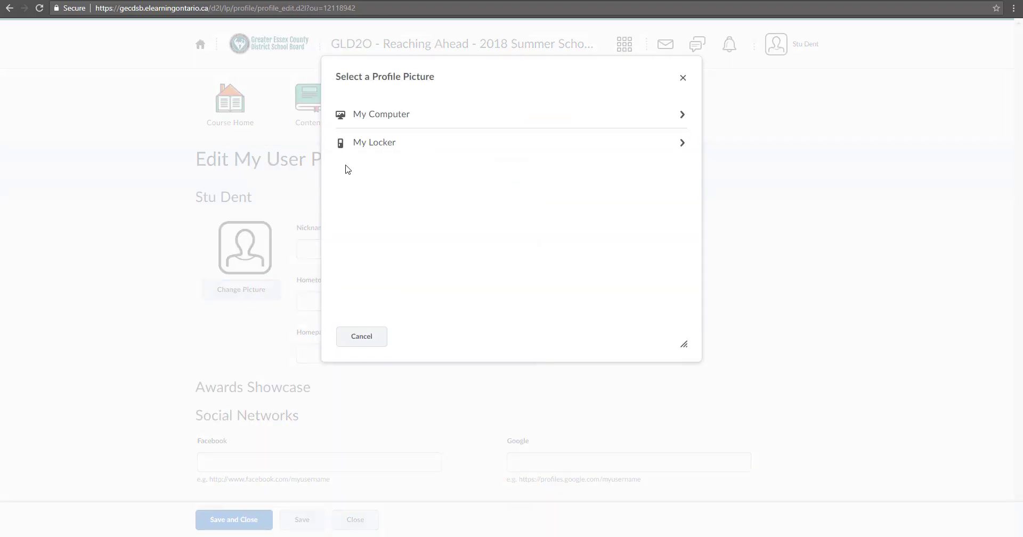
left_click(363, 127)
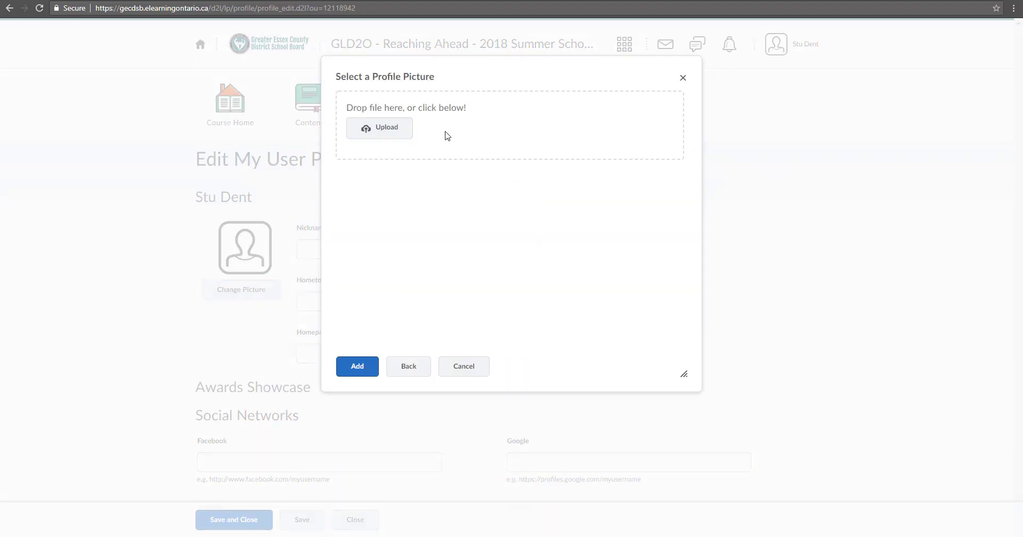
left_click(411, 129)
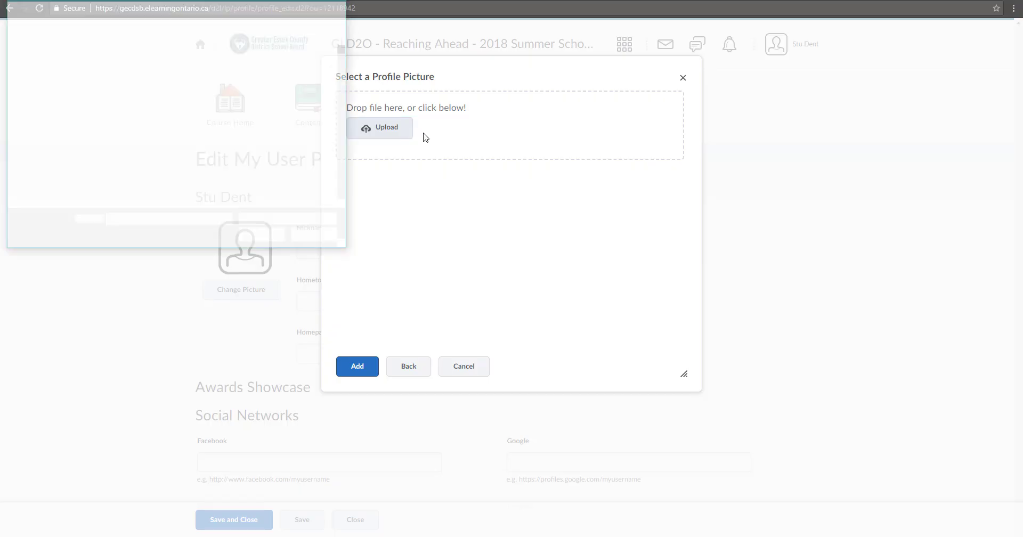
left_click(47, 113)
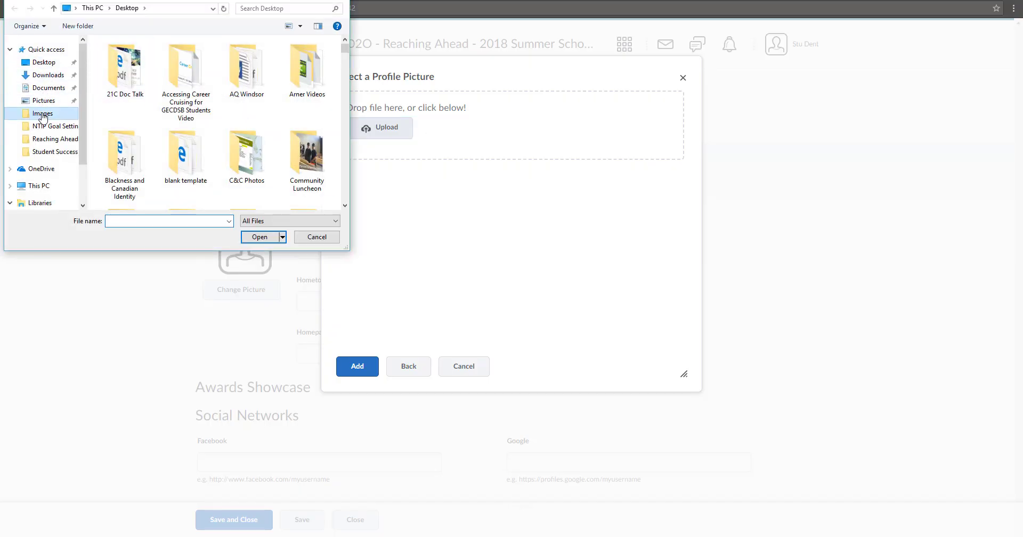
double_click(259, 124)
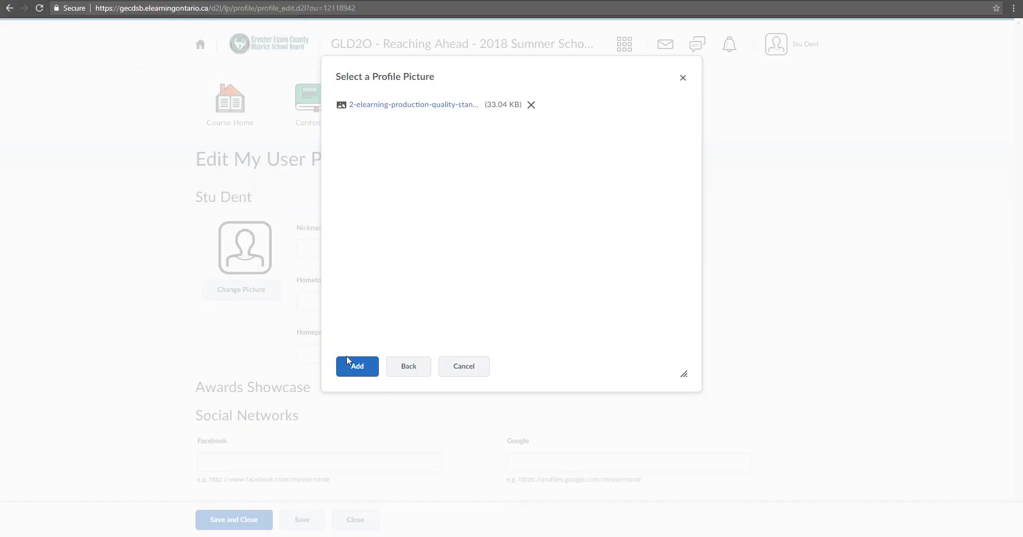
left_click(368, 372)
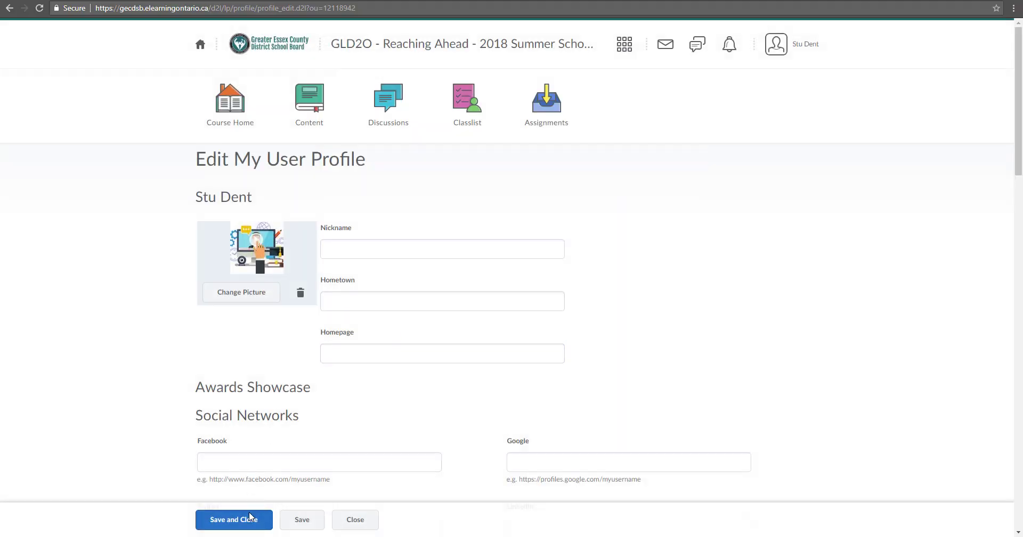
left_click(250, 517)
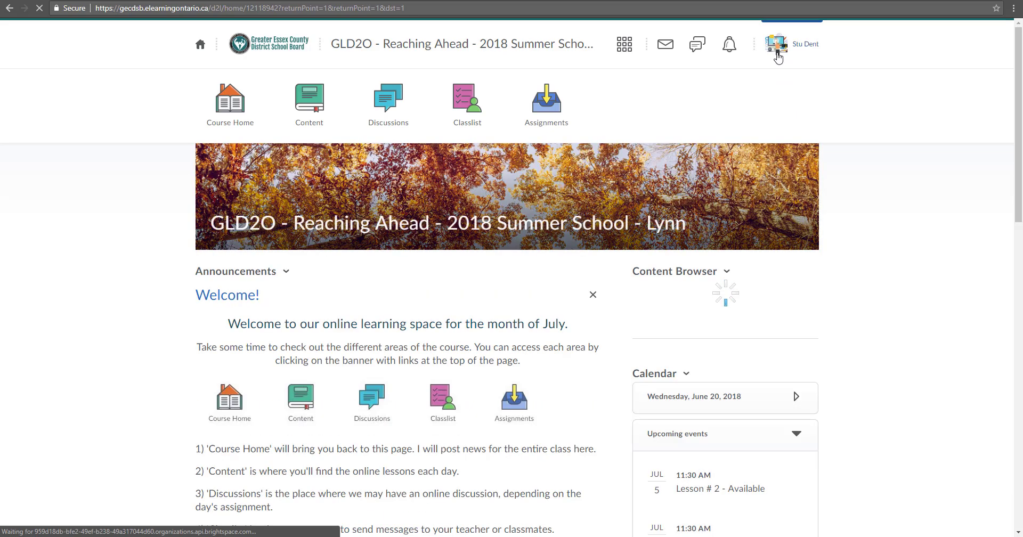
Reopen the user profile and look through it to confirm the new illustration picture
left_click(811, 47)
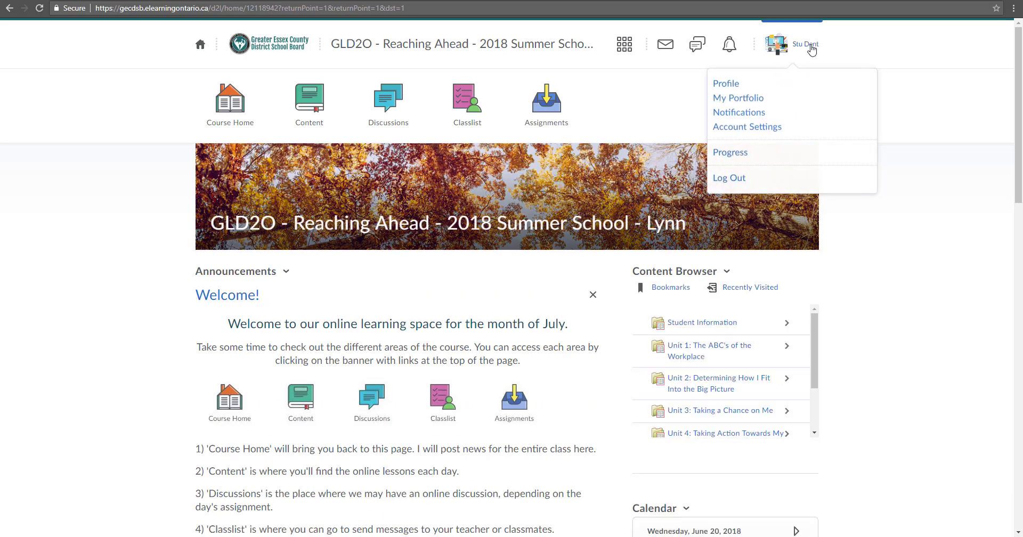
left_click(728, 85)
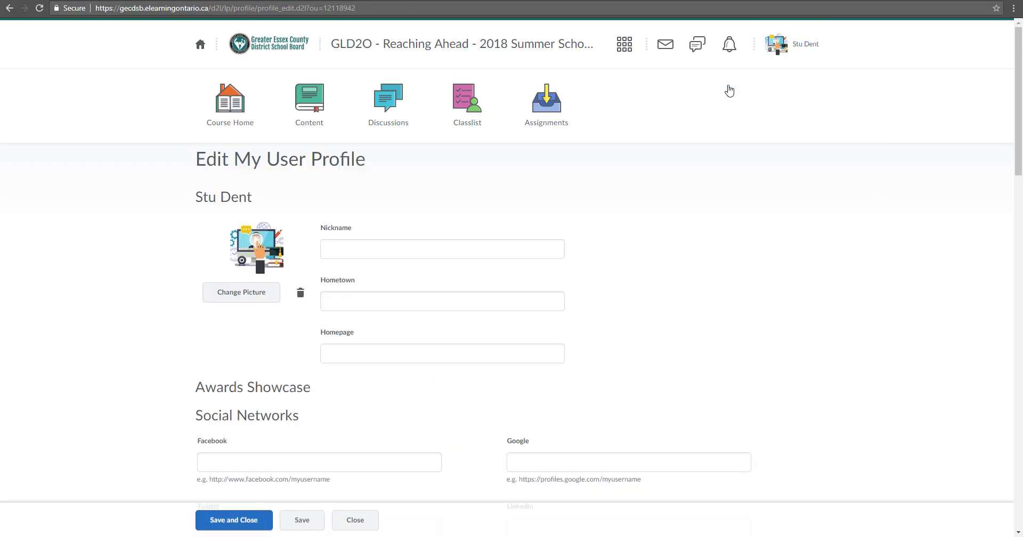
scroll(524, 189, "down", 15)
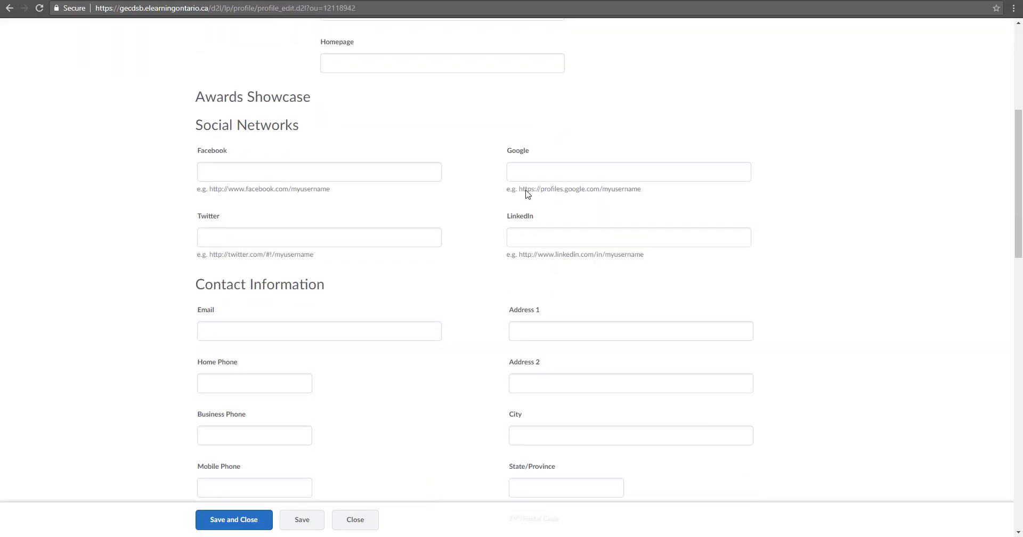
scroll(526, 190, "down", 8)
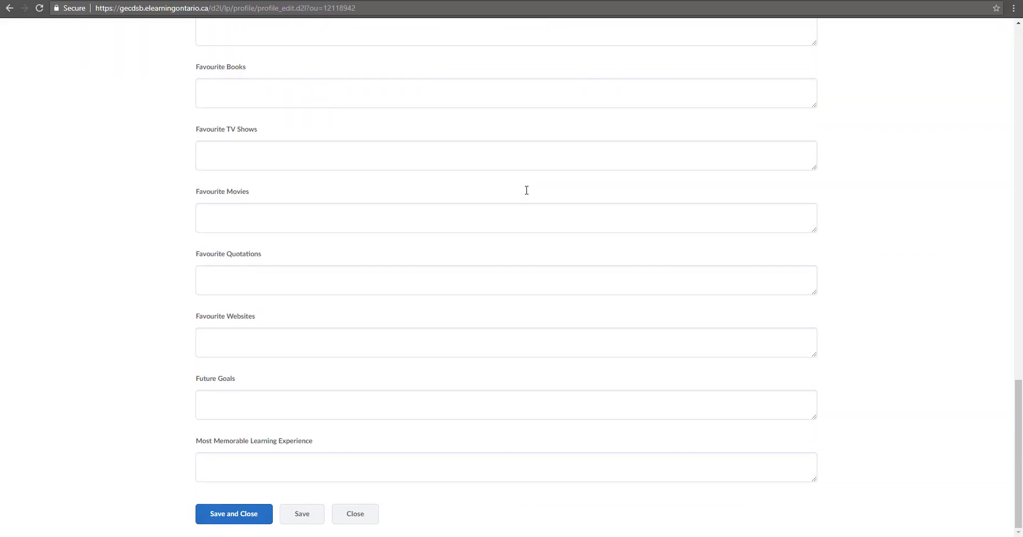
scroll(526, 194, "up", 20)
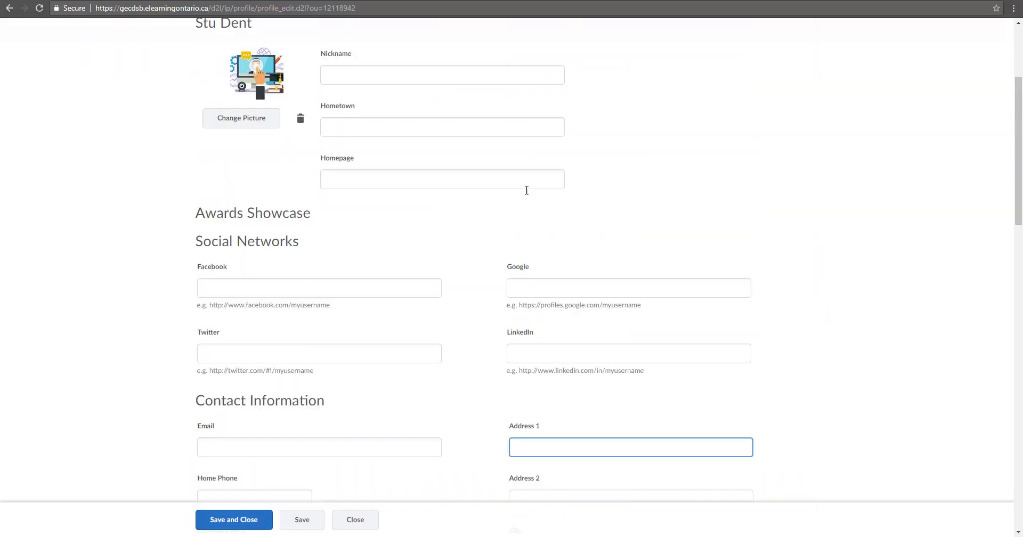
left_click(525, 191)
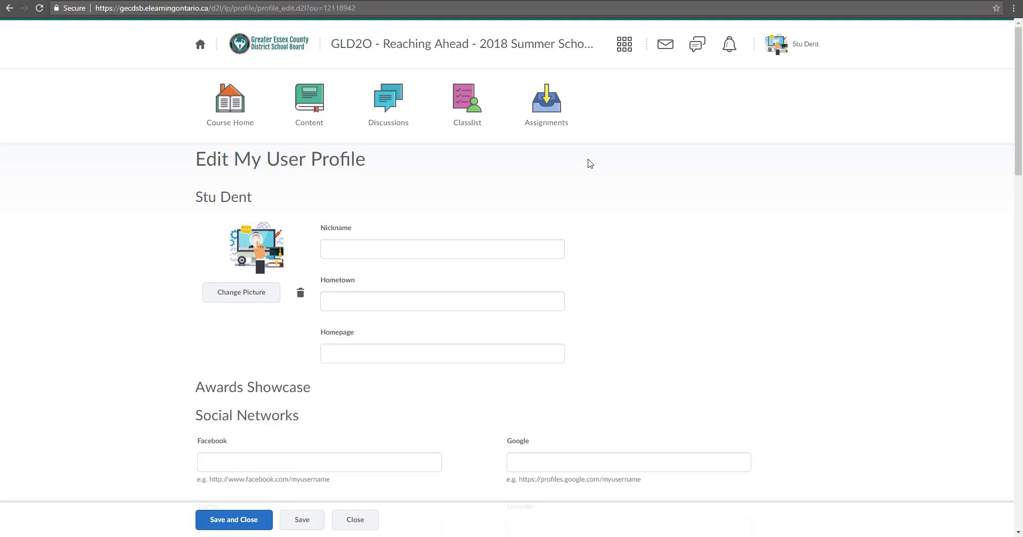
left_click(800, 48)
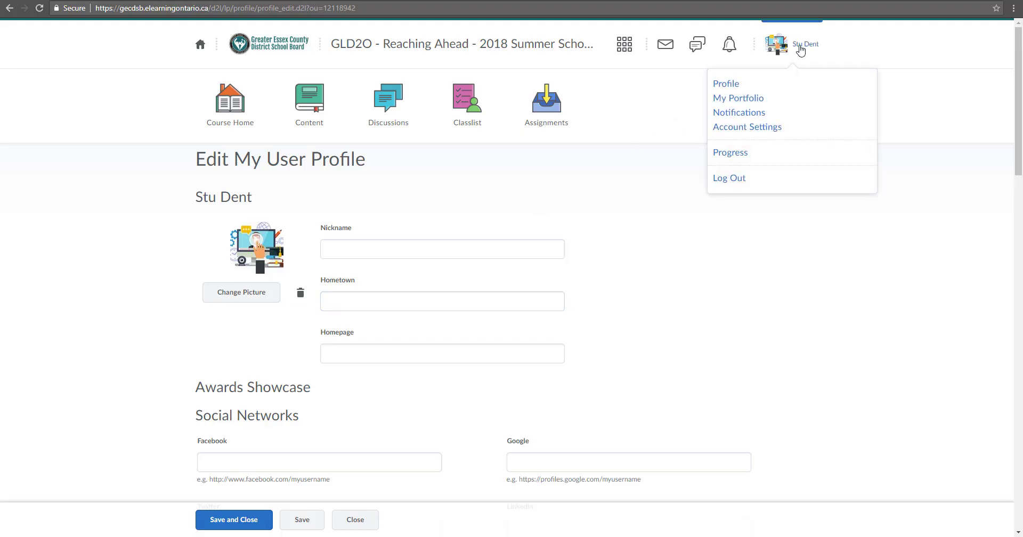
Open the GLD2O Reaching Ahead portfolio from My Portfolio and bring up the Add to Portfolio source choices
left_click(748, 100)
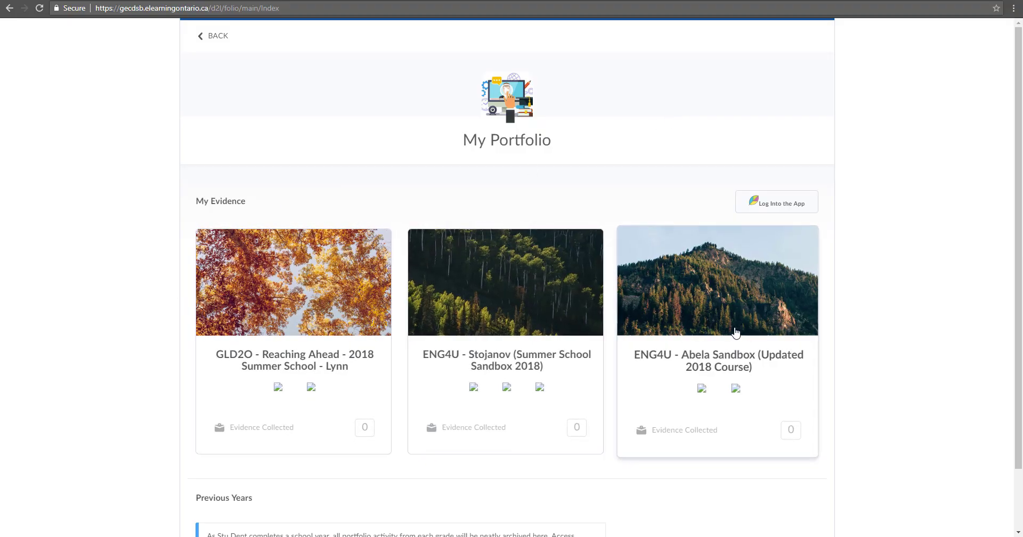
left_click(281, 320)
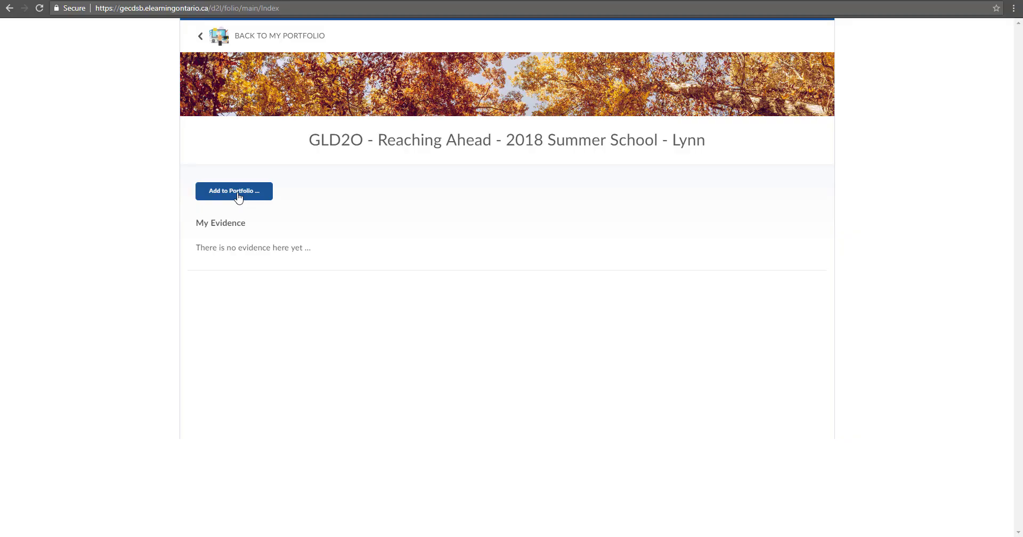
left_click(239, 199)
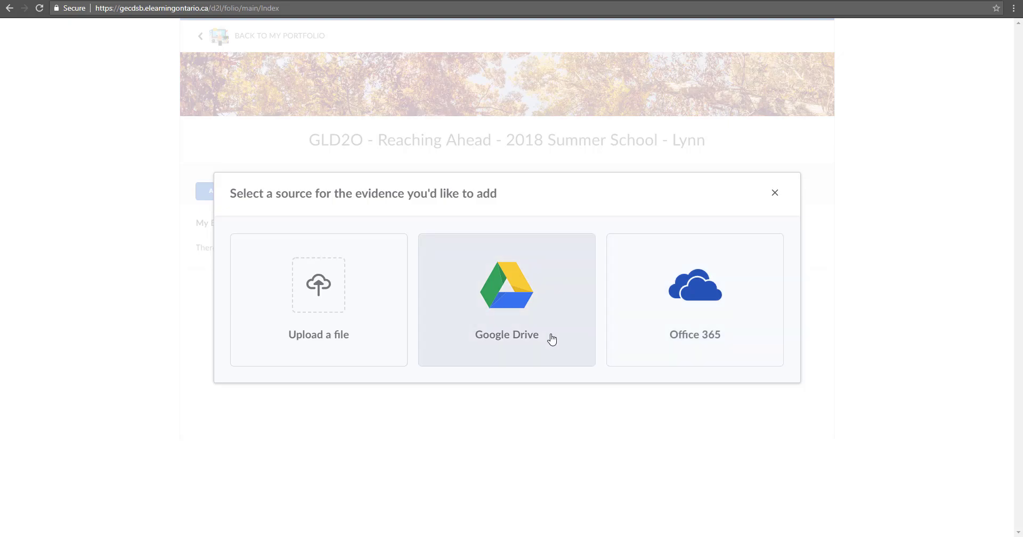
Upload 1.jpg from the computer as GLD2O portfolio evidence and open its evidence page
left_click(332, 324)
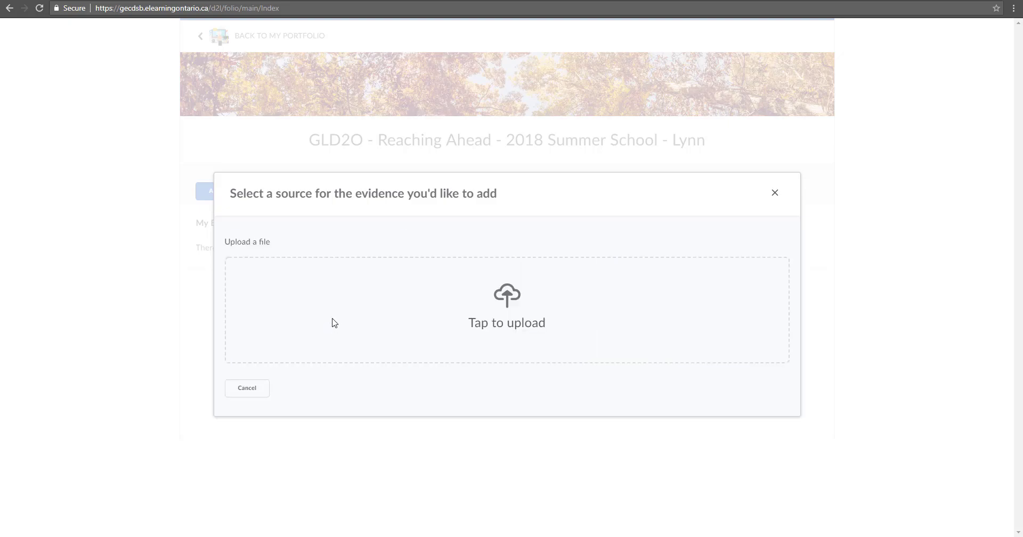
left_click(509, 303)
left_click(252, 77)
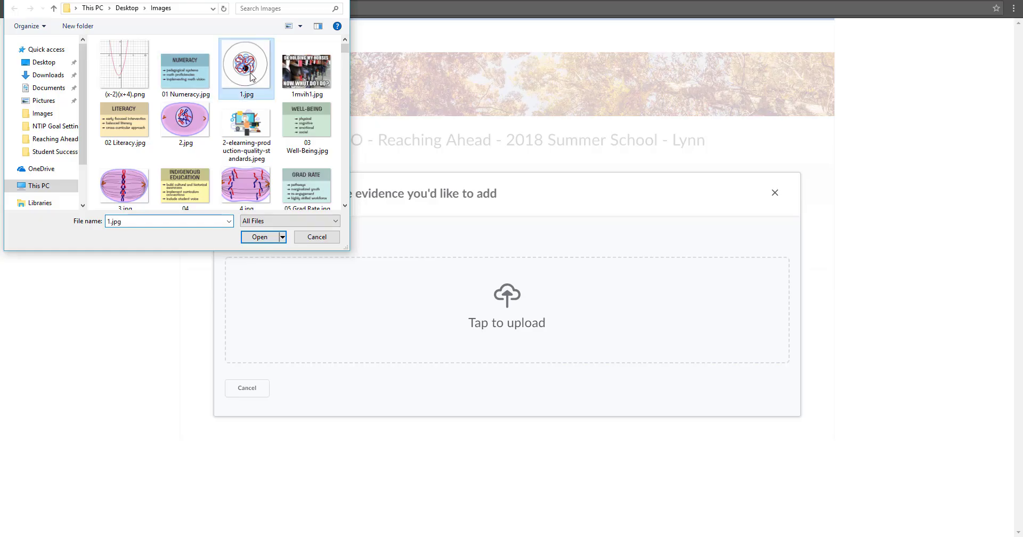
double_click(251, 77)
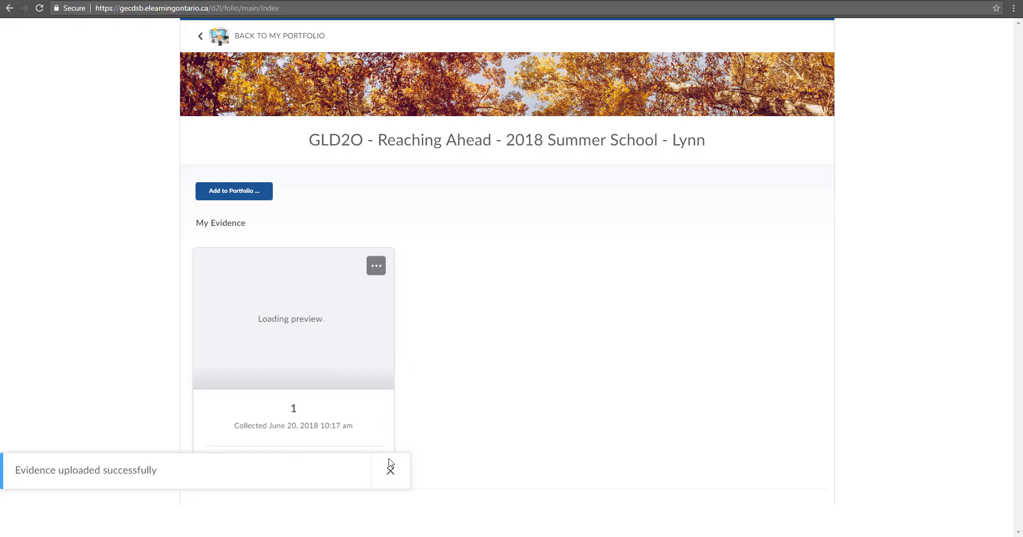
left_click(391, 471)
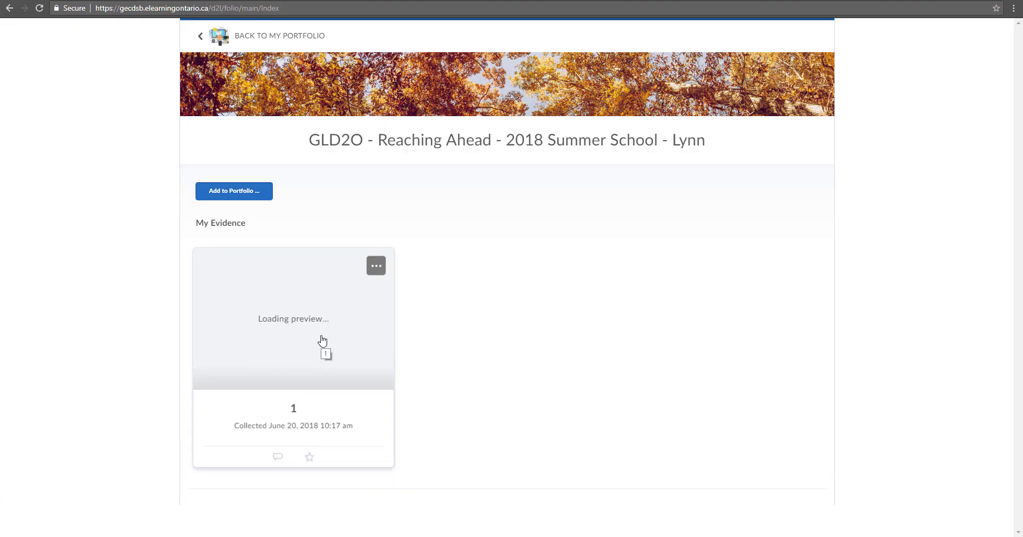
left_click(322, 341)
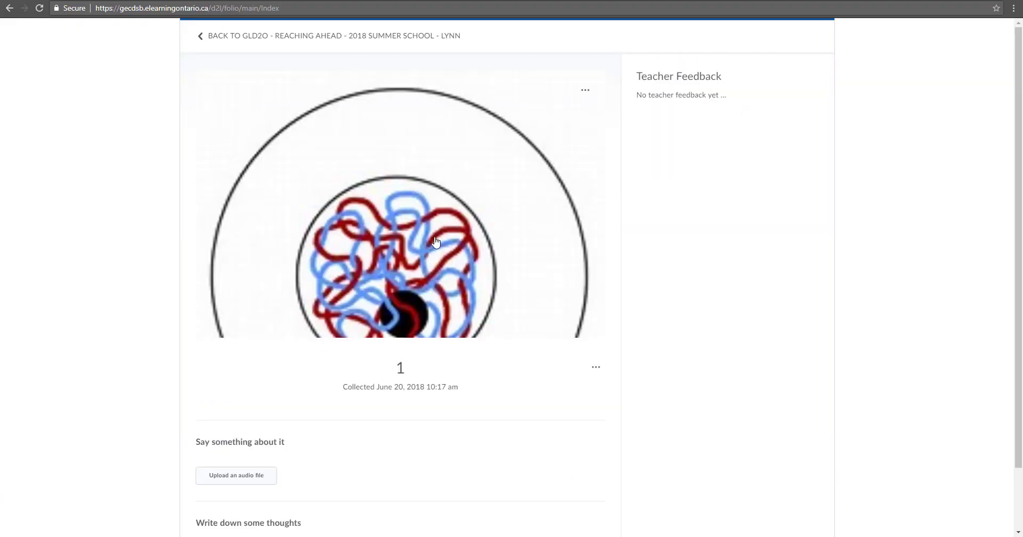
Post the reflection 'This is my diagram' on the diagram and return to the GLD2O portfolio
scroll(318, 347, "down", 1)
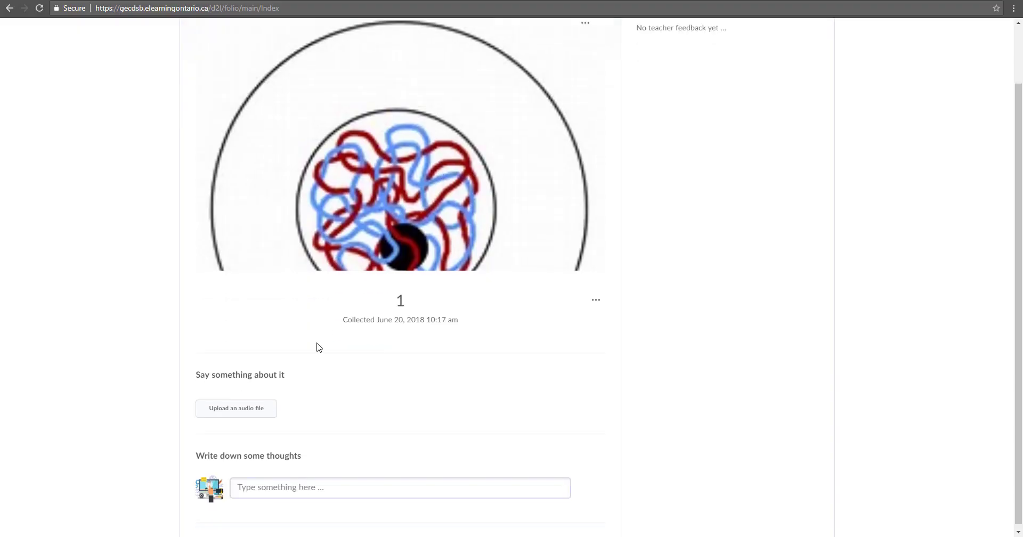
left_click(271, 478)
scroll(331, 495, "down", 1)
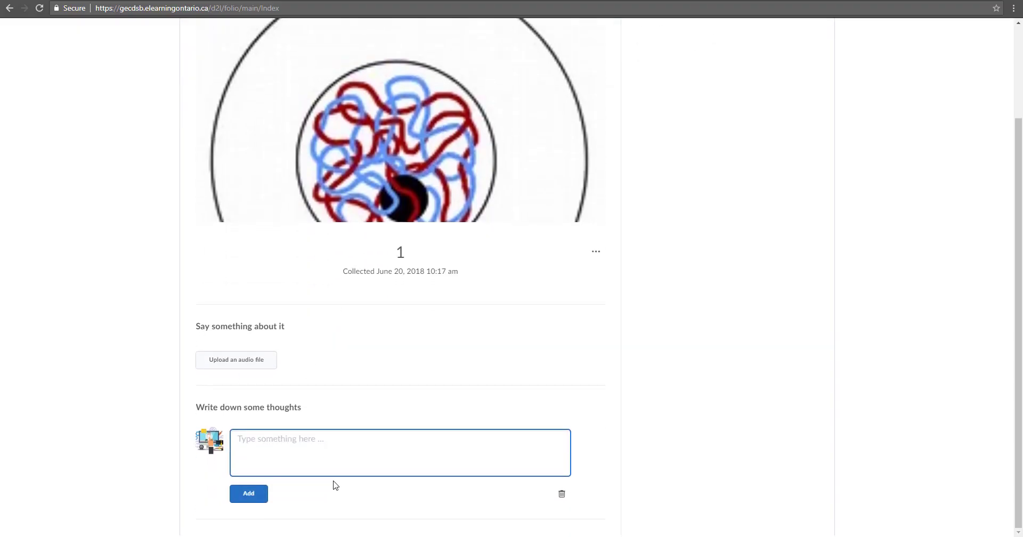
scroll(336, 485, "up", 1)
scroll(336, 484, "down", 1)
type("This is my diagram")
left_click(241, 494)
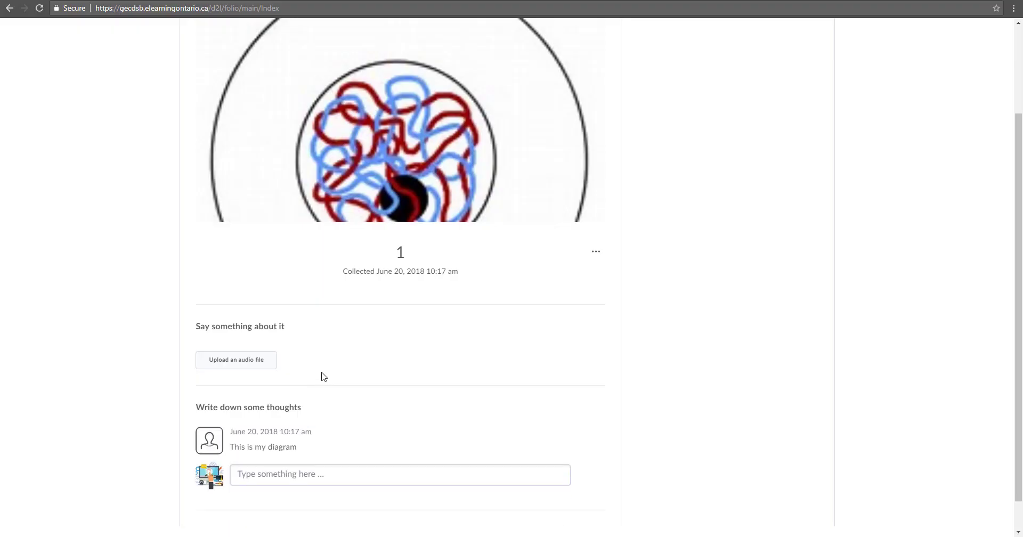
scroll(322, 375, "up", 1)
scroll(343, 346, "up", 1)
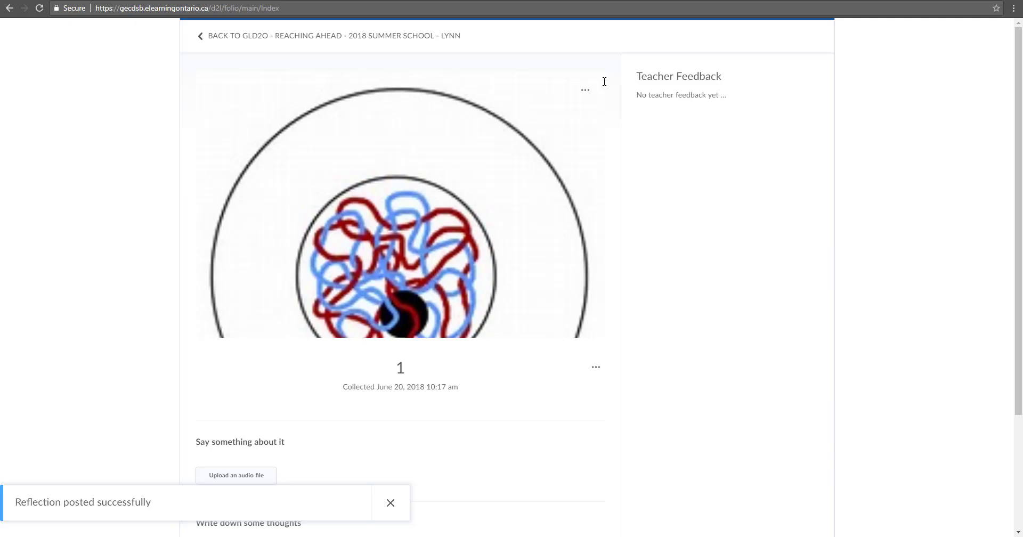
left_click(208, 39)
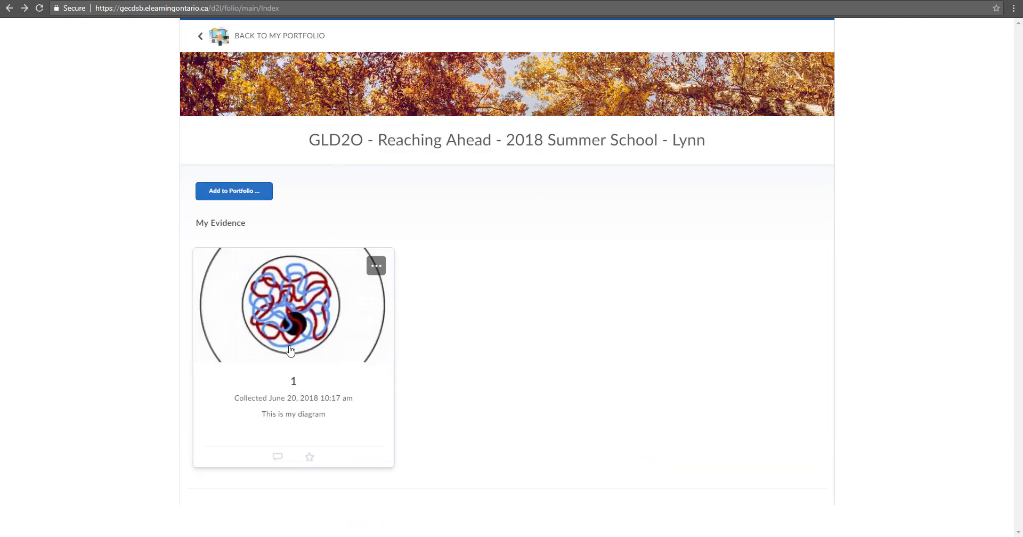
Upload the Desktop file 'Agenda for 21C Lunch andLearns2' as new evidence and open its page
left_click(238, 192)
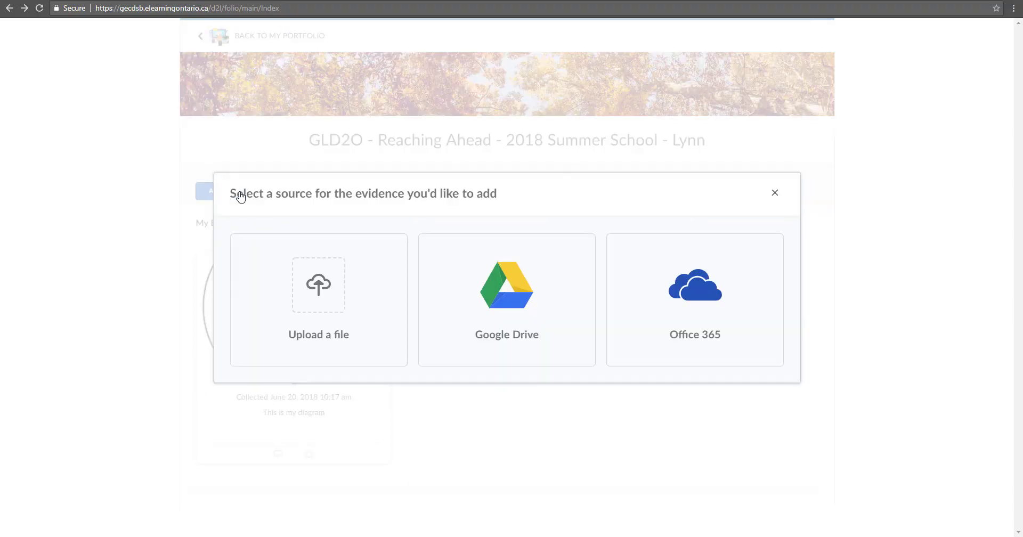
left_click(326, 310)
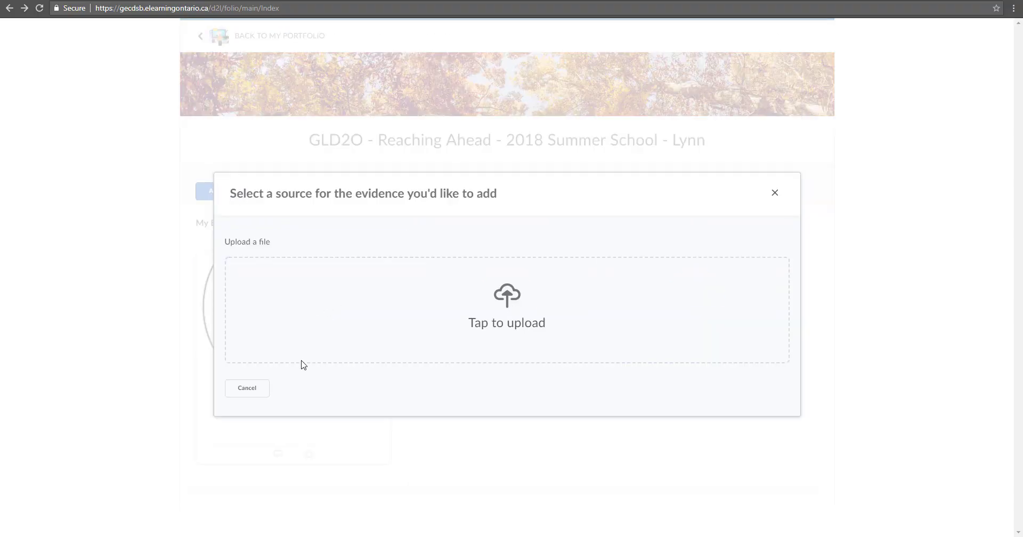
left_click(501, 310)
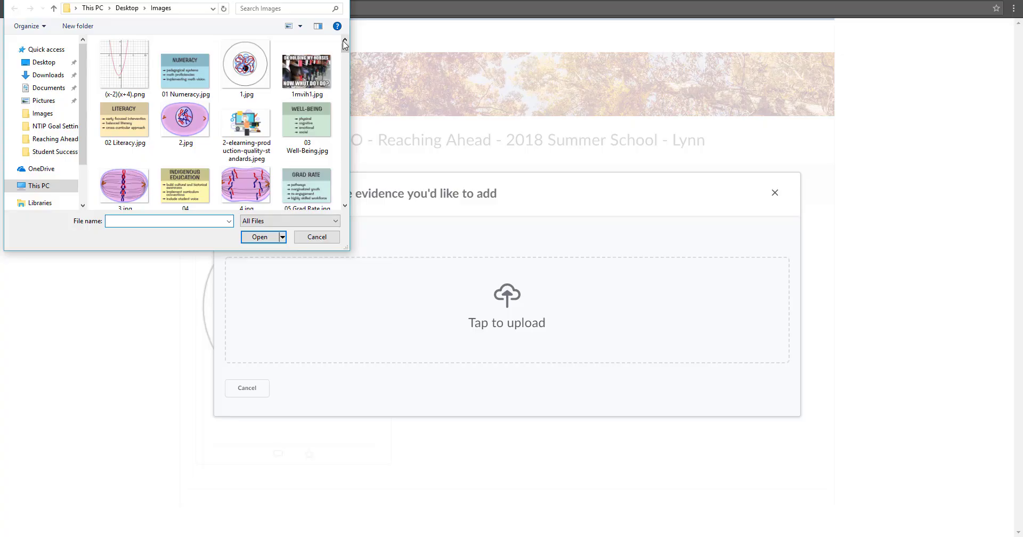
left_click(45, 63)
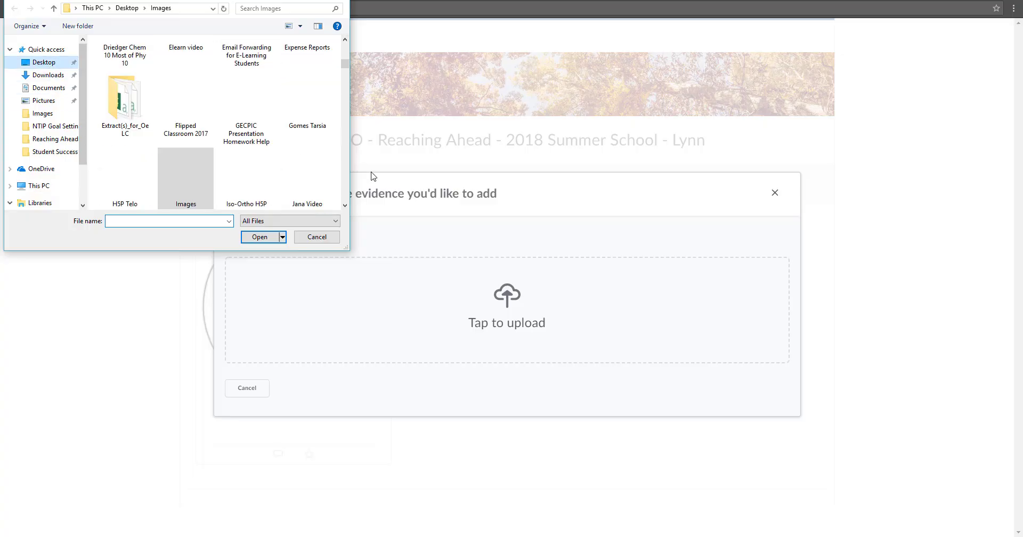
scroll(345, 188, "down", 10)
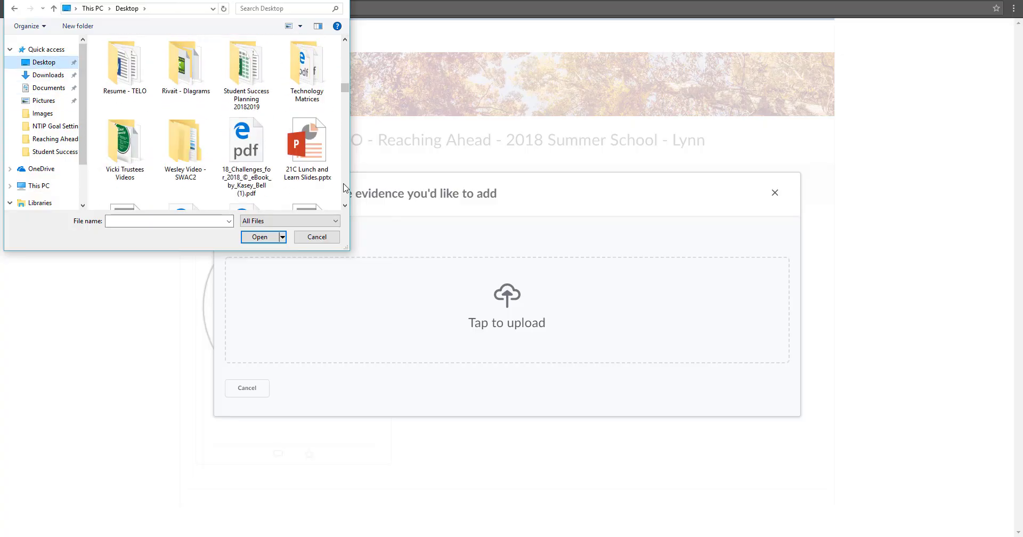
scroll(344, 194, "down", 3)
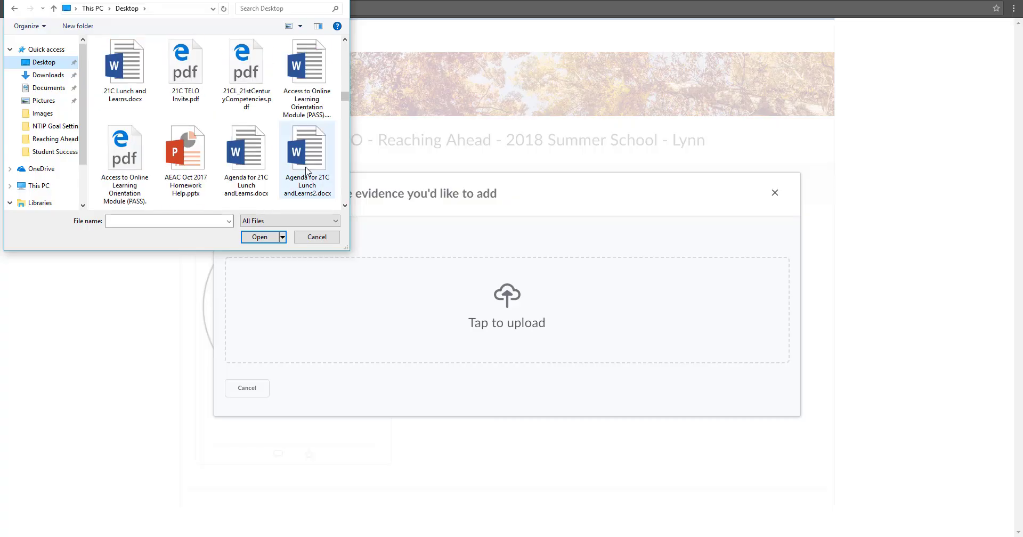
double_click(305, 152)
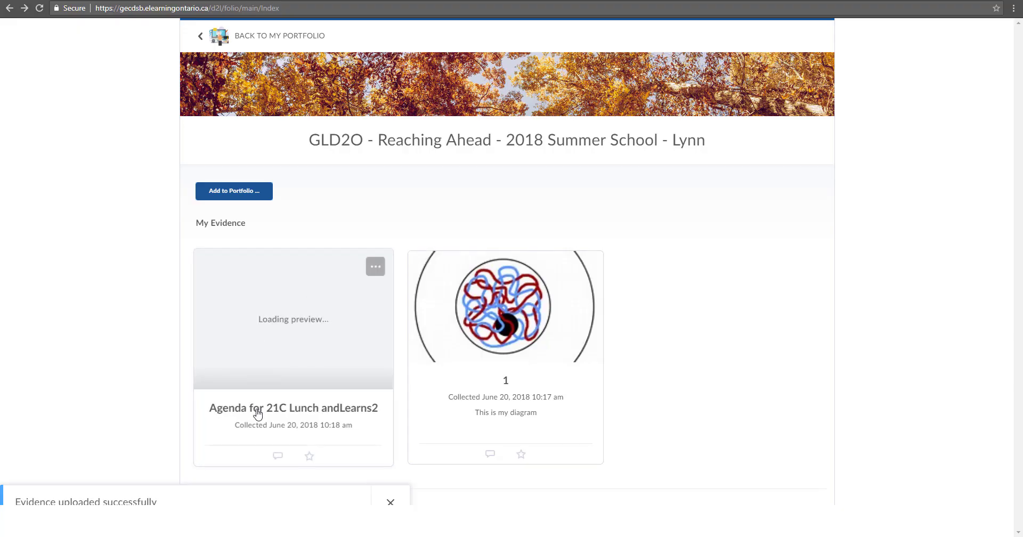
left_click(293, 361)
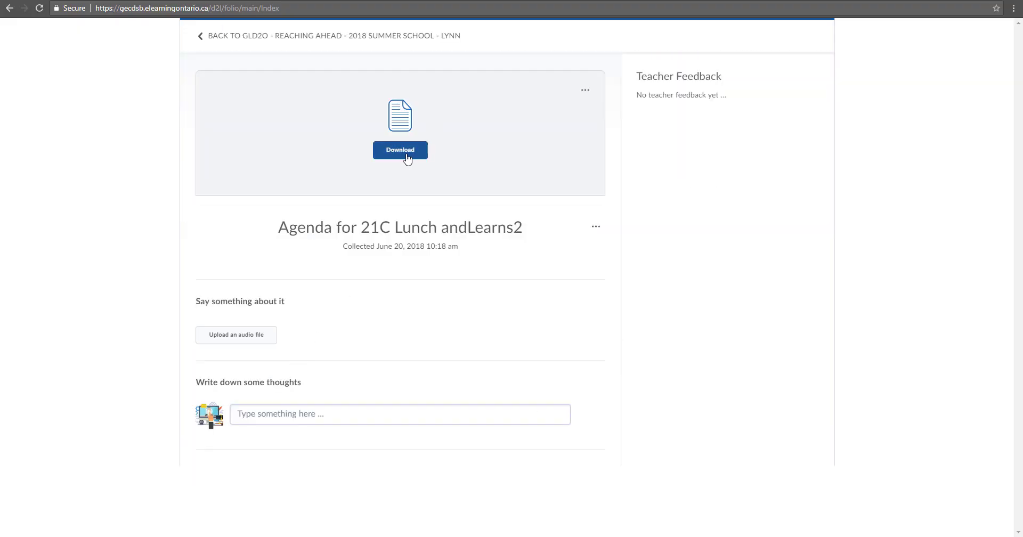
Post the reflection 'Here is my doc' on the agenda document and go back to GLD2O
left_click(306, 414)
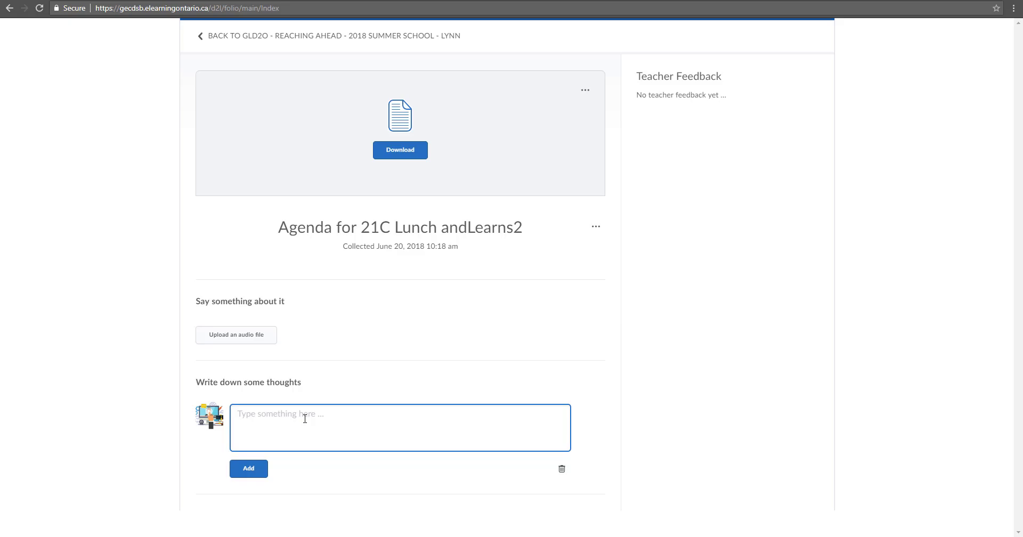
type("Here is my doc")
left_click(248, 468)
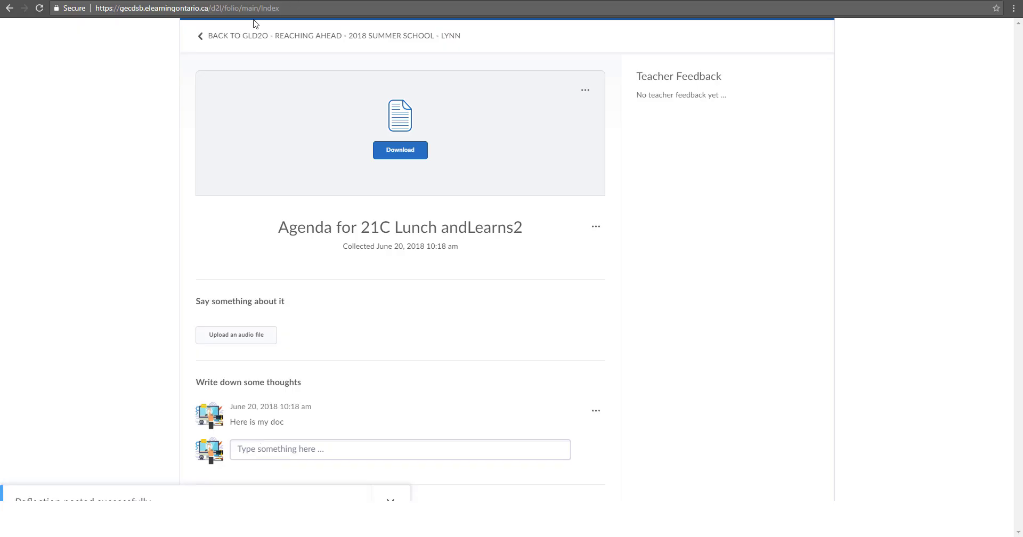
left_click(207, 37)
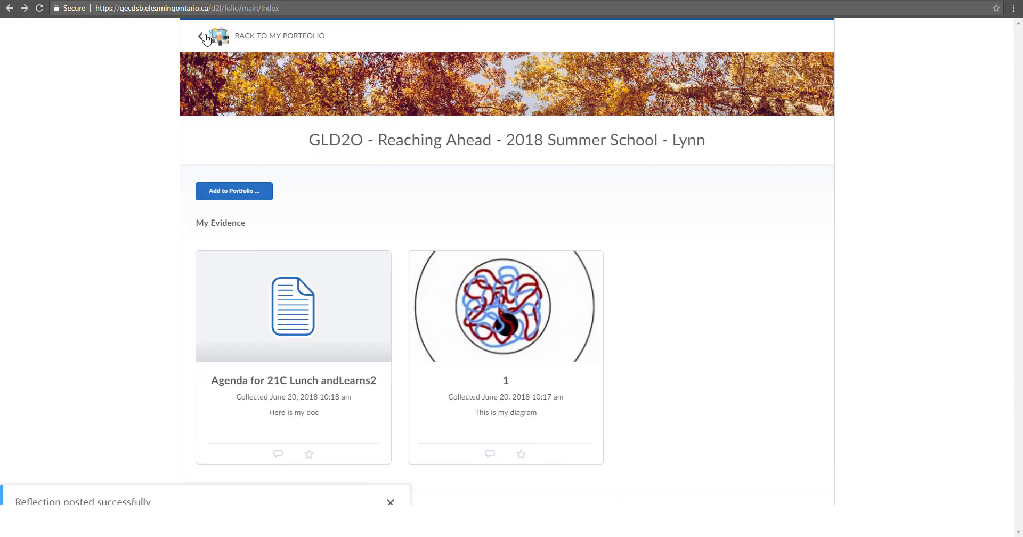
Navigate from the portfolio back to Edit My User Profile and open the user account menu
left_click(203, 39)
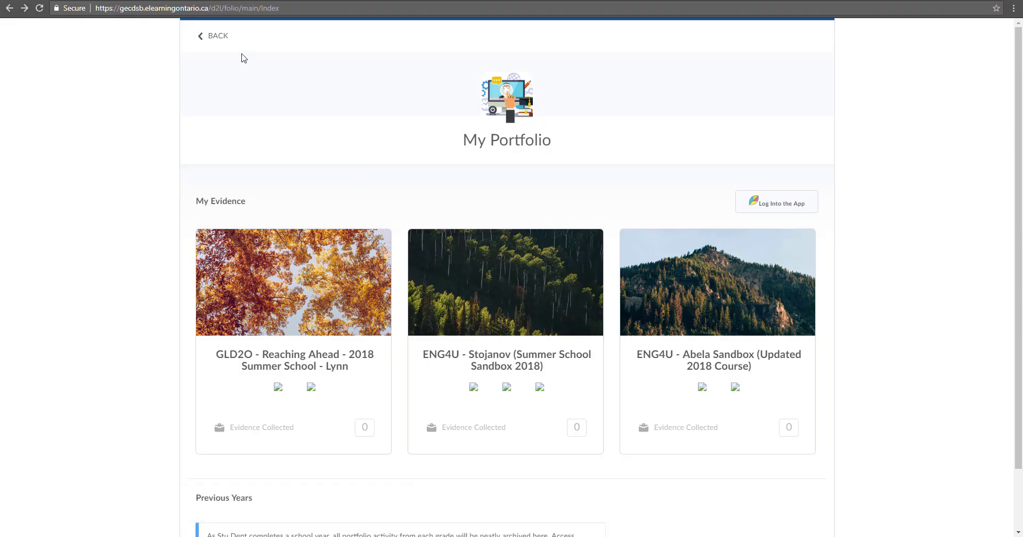
left_click(219, 38)
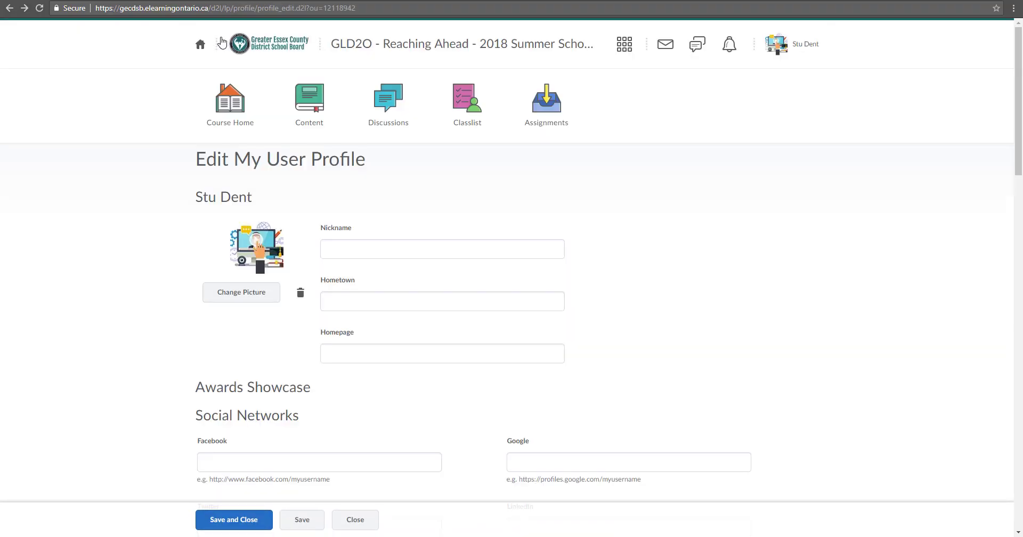
left_click(783, 45)
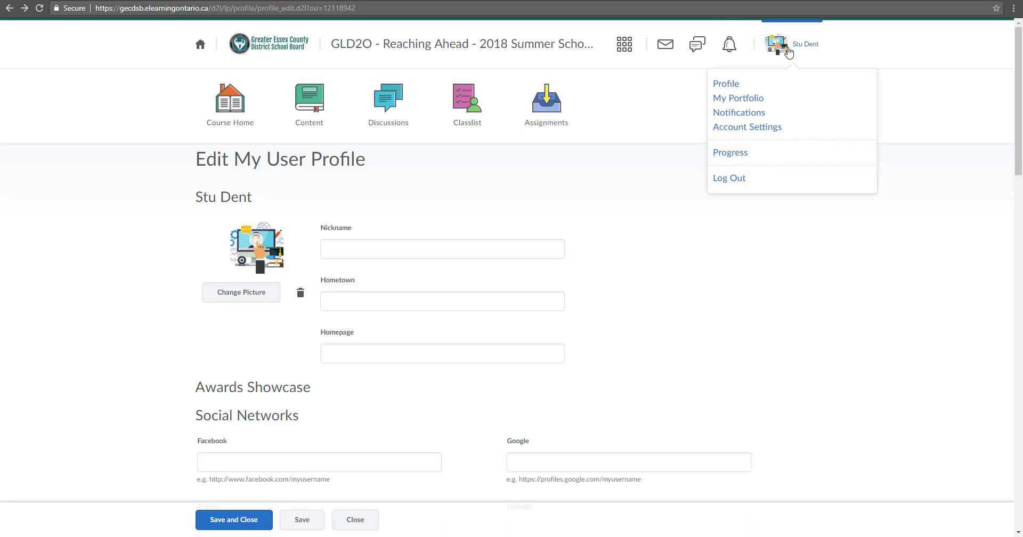
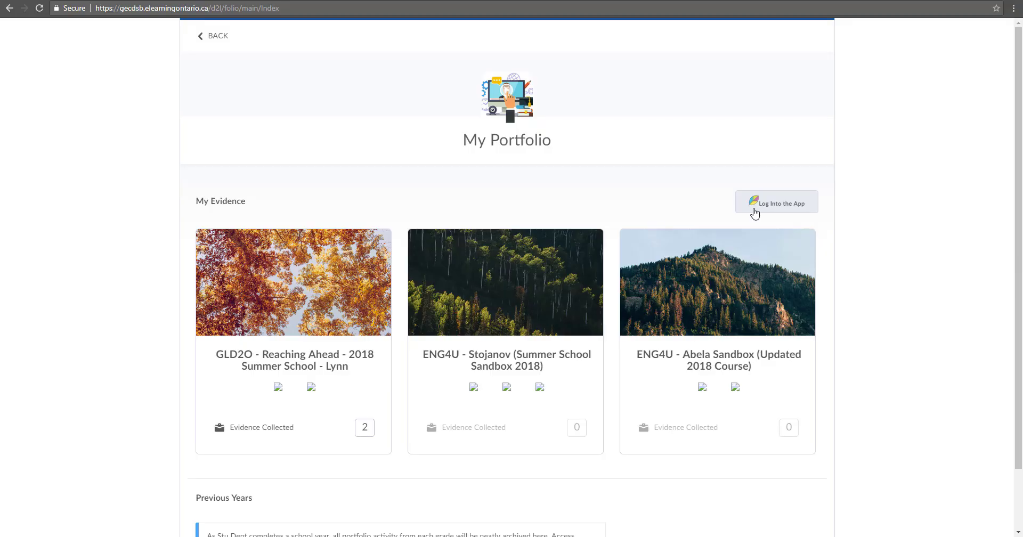
Go back from the portfolio to the profile and open the Notifications settings from the user menu
left_click(223, 40)
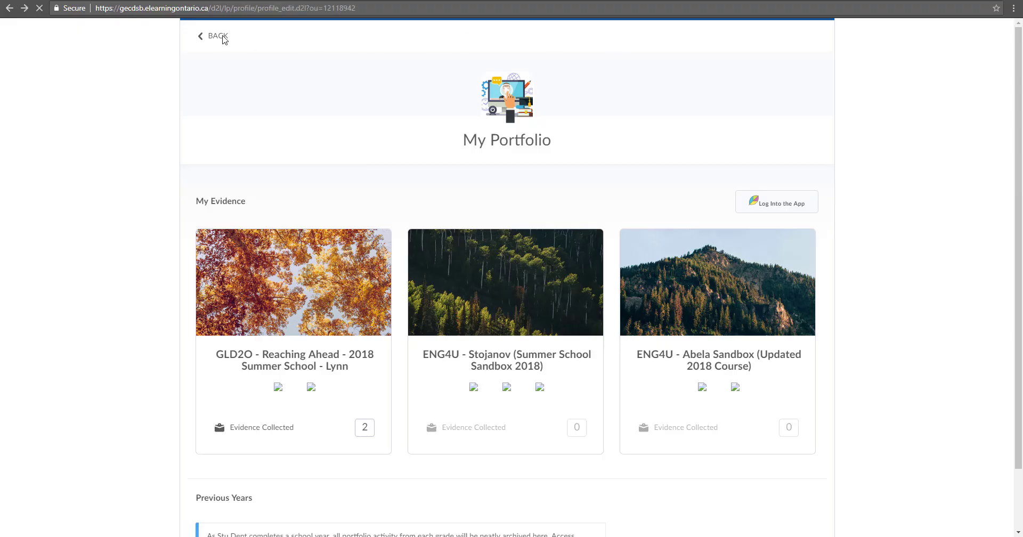
left_click(806, 48)
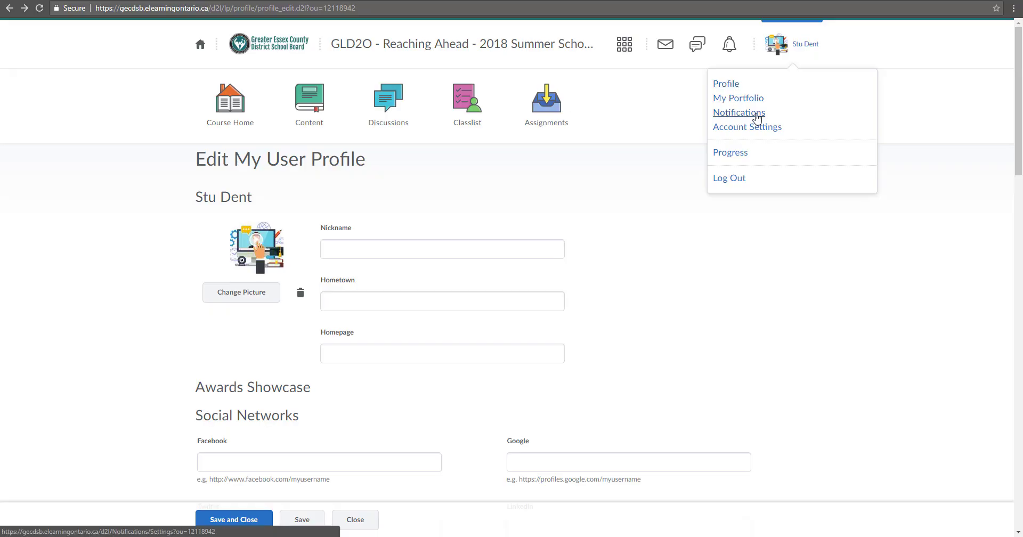
left_click(756, 115)
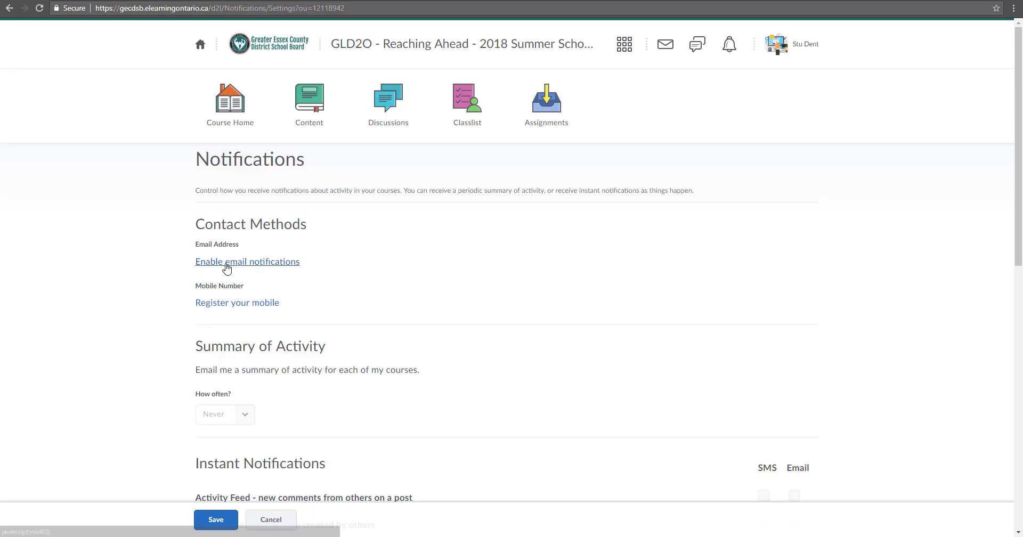
Enable email notifications to a custom email address, save it, and dismiss the confirmation notice
left_click(275, 266)
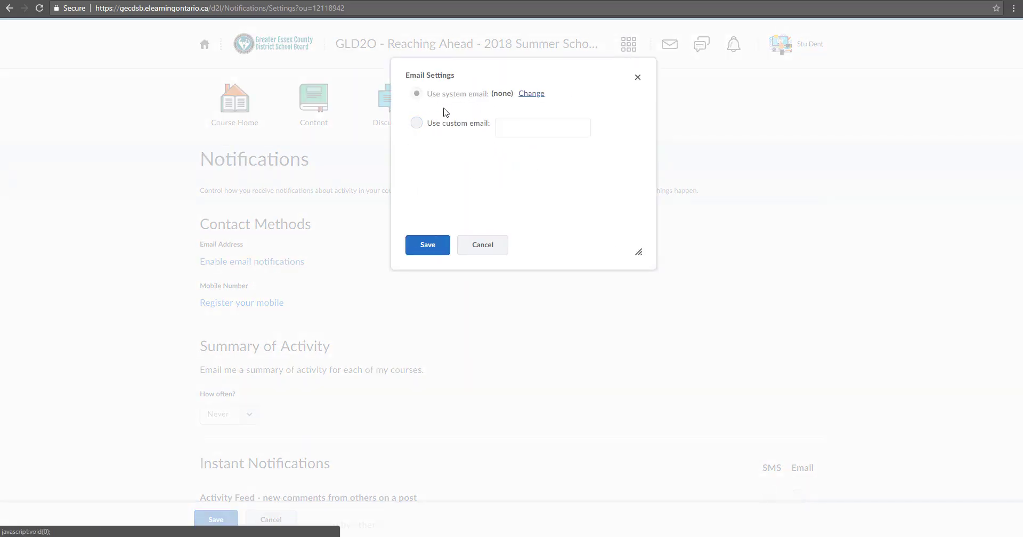
left_click(420, 127)
left_click(571, 136)
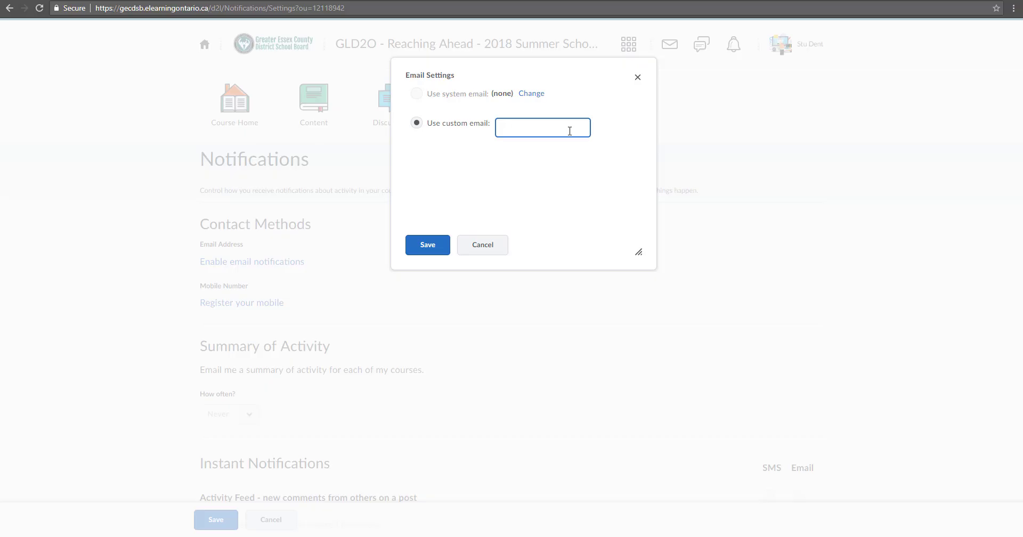
left_click(427, 252)
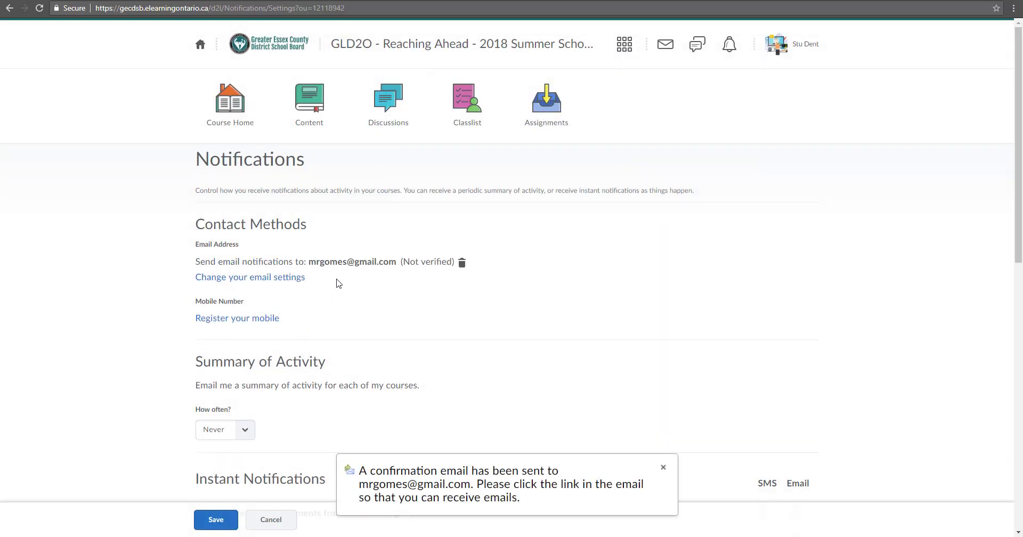
left_click_drag(309, 262, 396, 262)
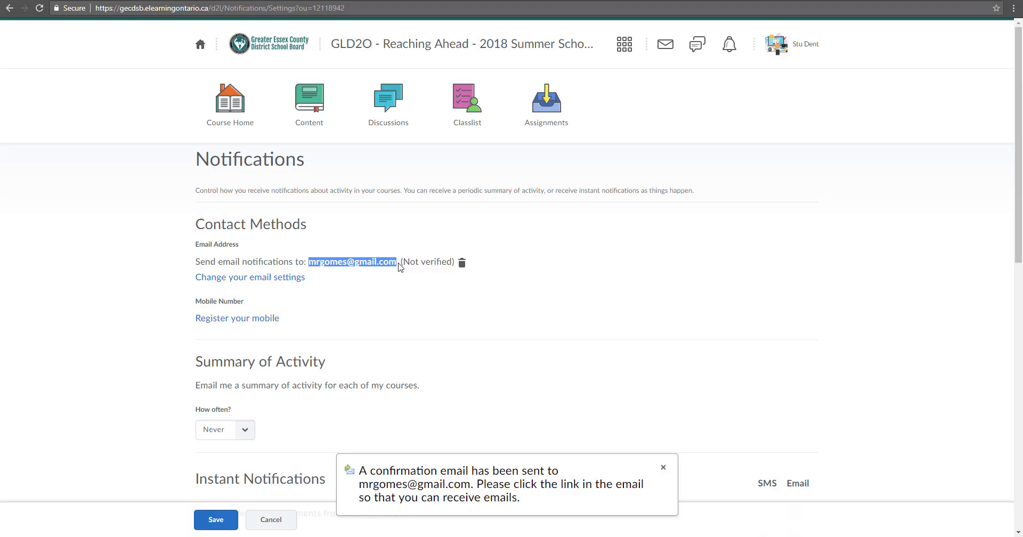
left_click(664, 466)
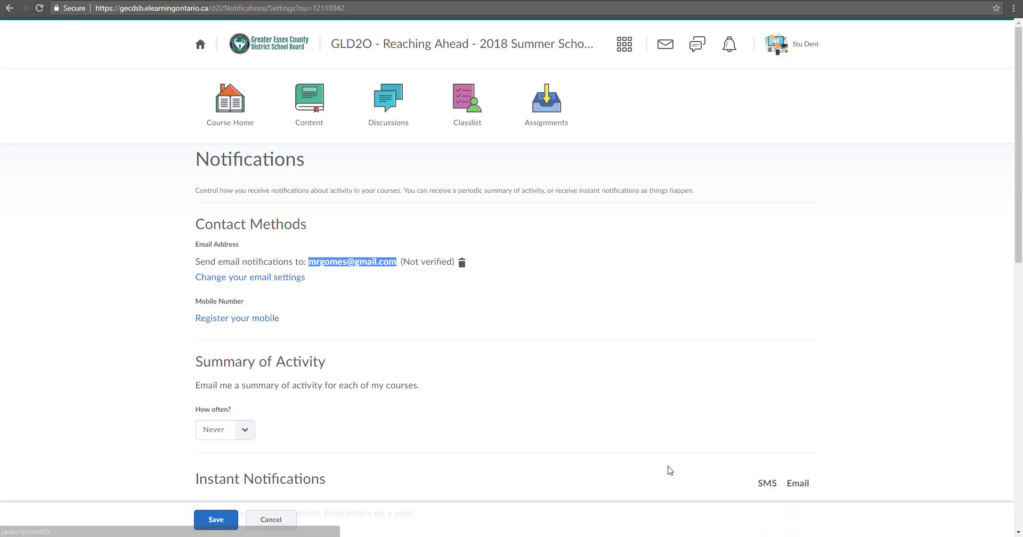
left_click(301, 322)
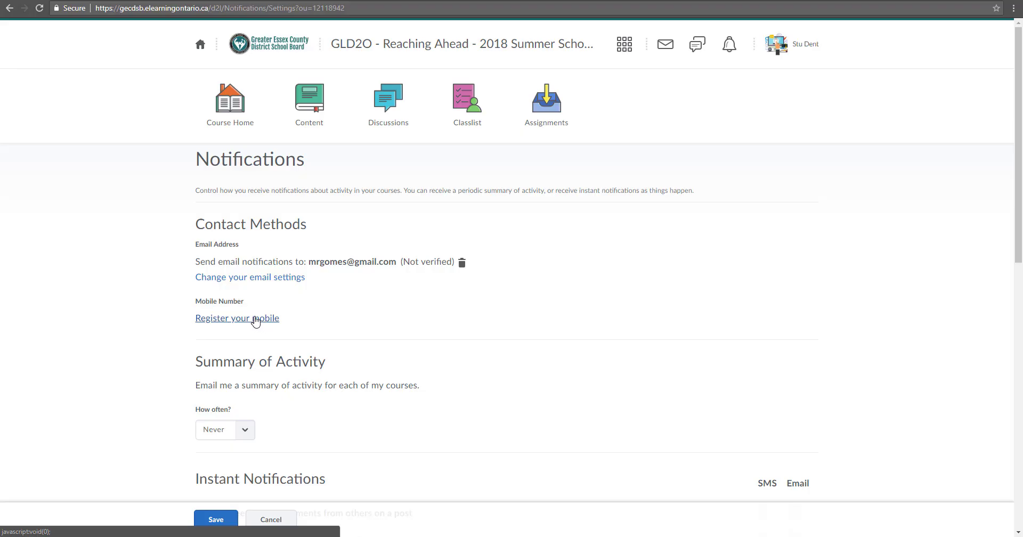
Register a mobile number in Canada with carrier Bell Mobility & Solo Mobile, postponing confirmation
scroll(256, 321, "down", 2)
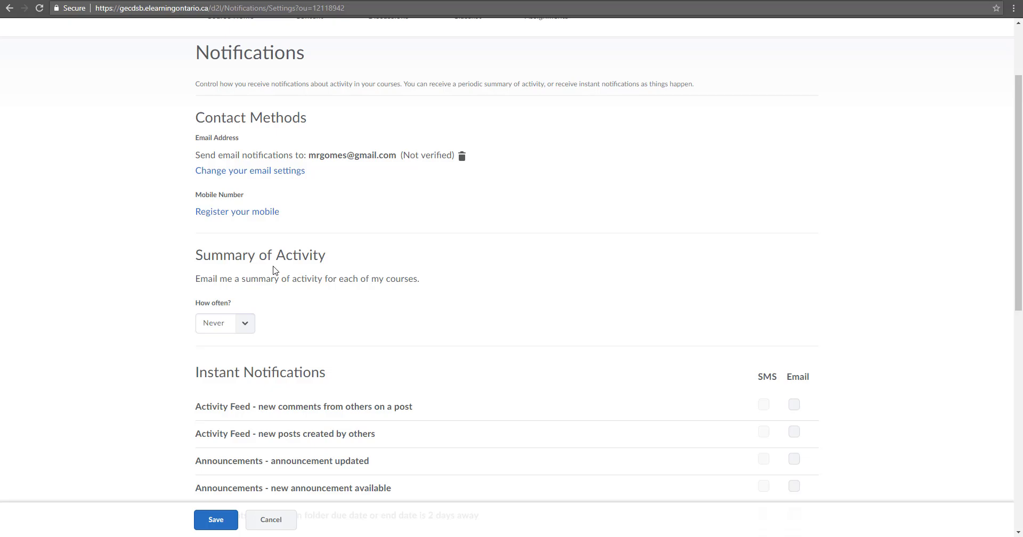
scroll(274, 269, "down", 1)
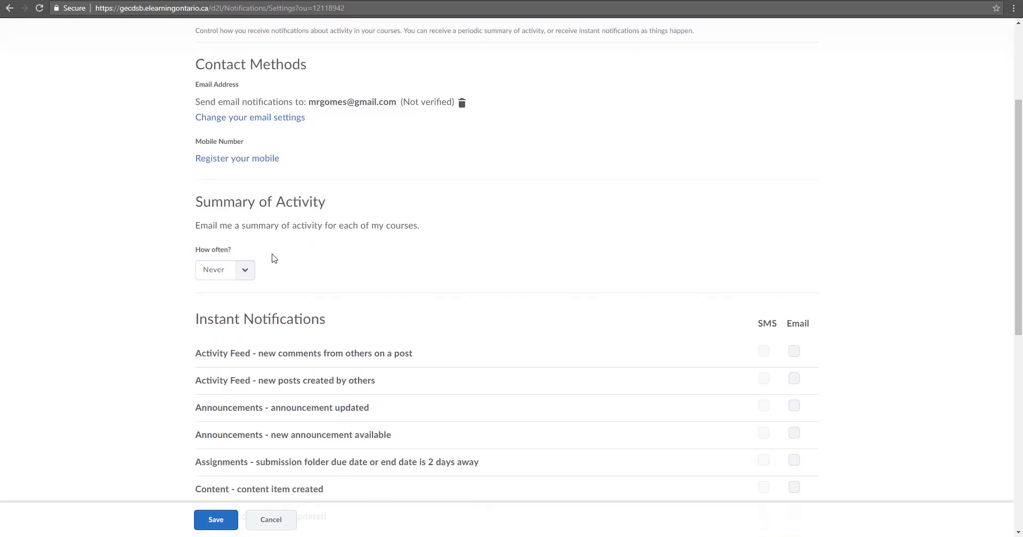
scroll(272, 258, "down", 1)
scroll(267, 187, "up", 2)
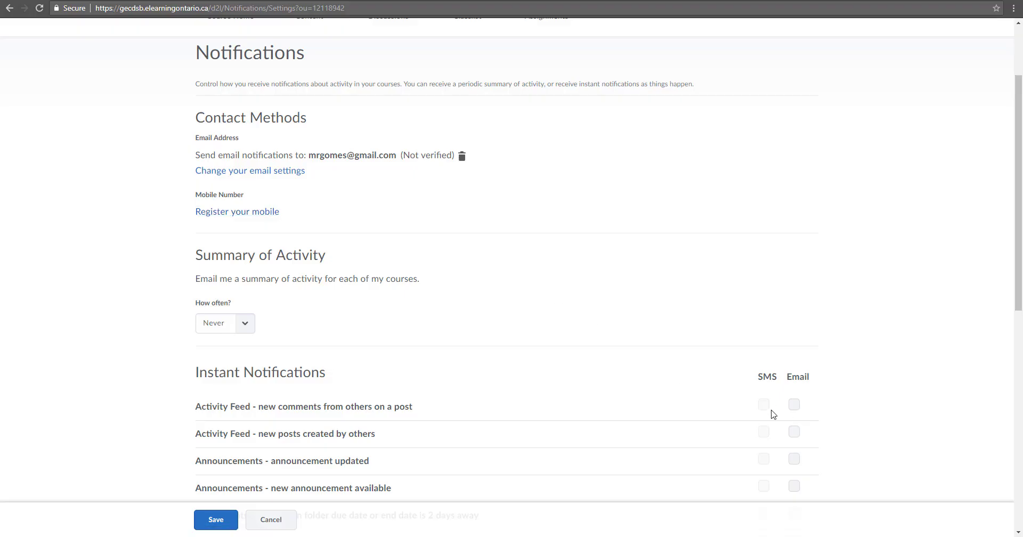
left_click(274, 218)
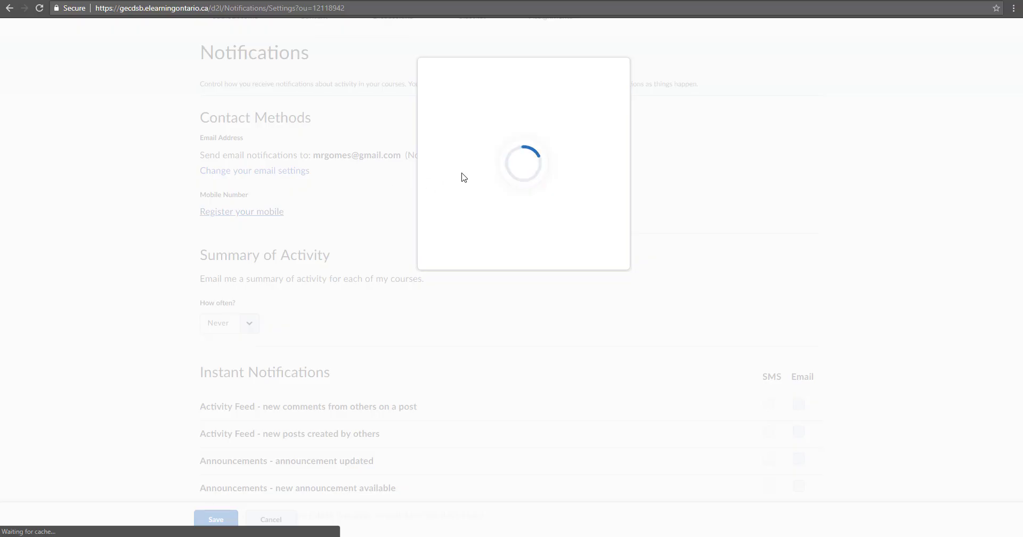
left_click(516, 140)
left_click(479, 162)
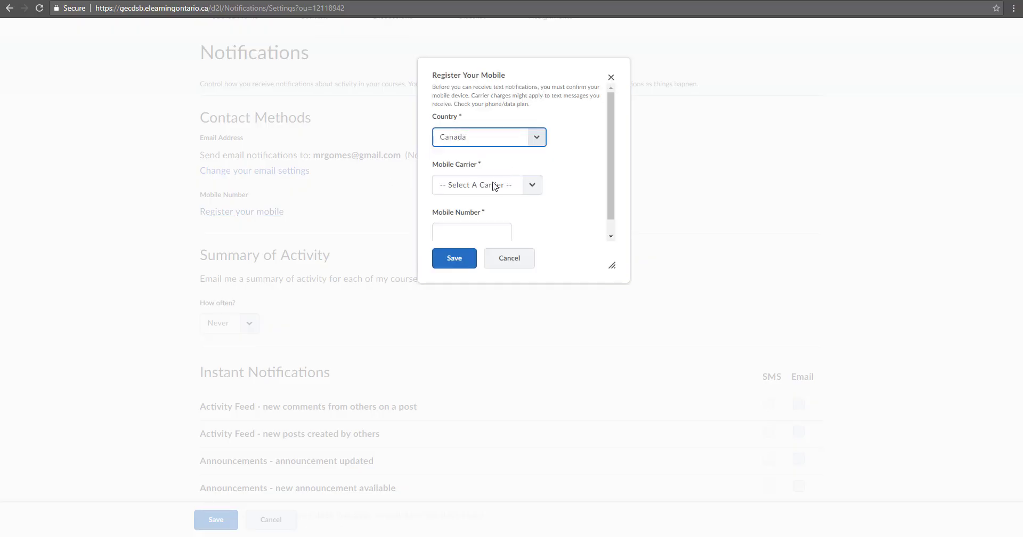
left_click(491, 185)
left_click(488, 209)
key("Tab")
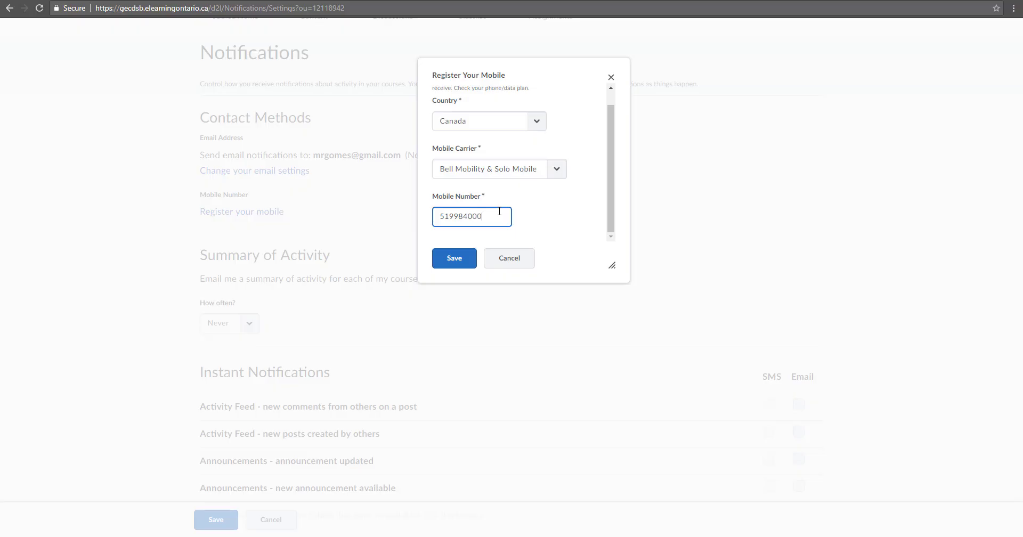
left_click(468, 259)
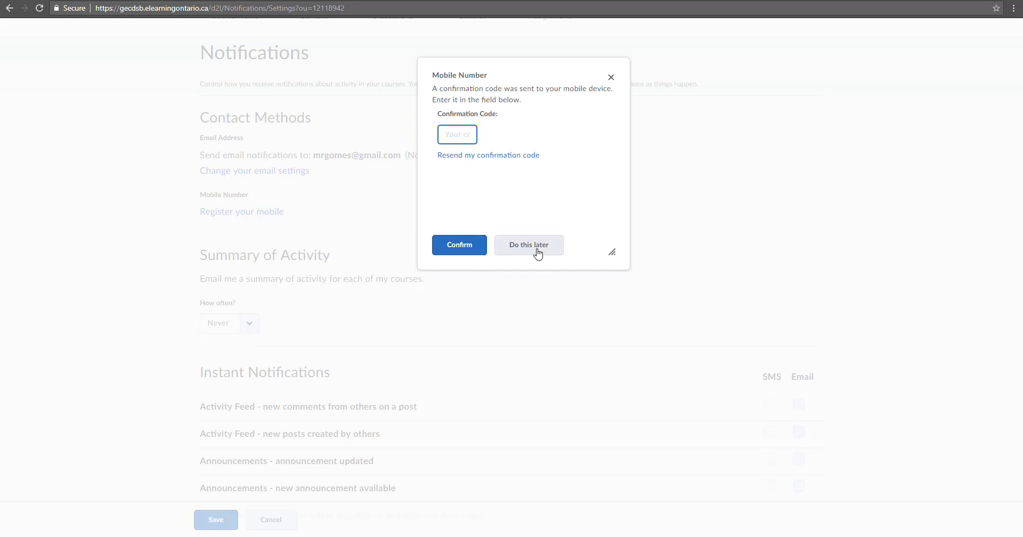
left_click(537, 253)
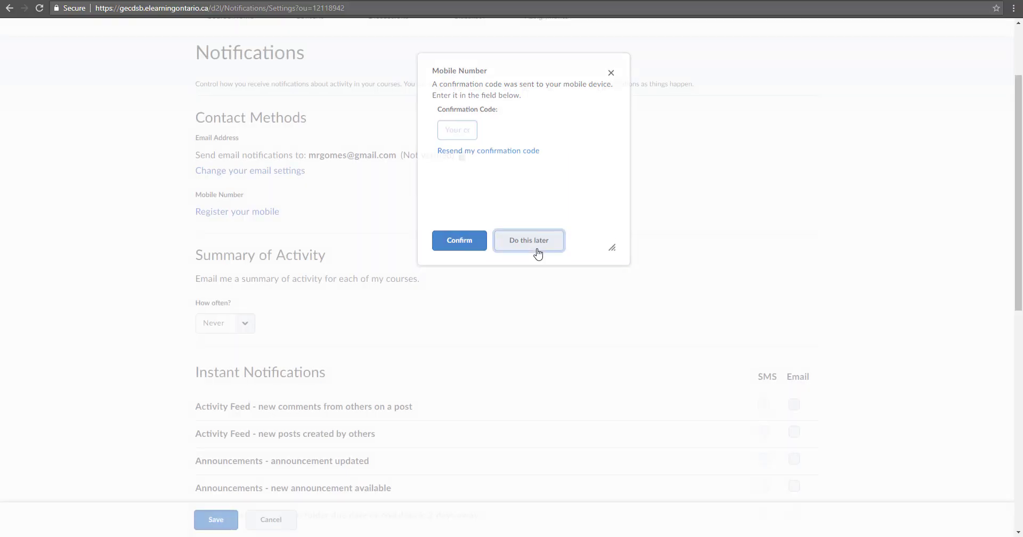
Delete the saved mobile number from the contact methods
left_click(402, 214)
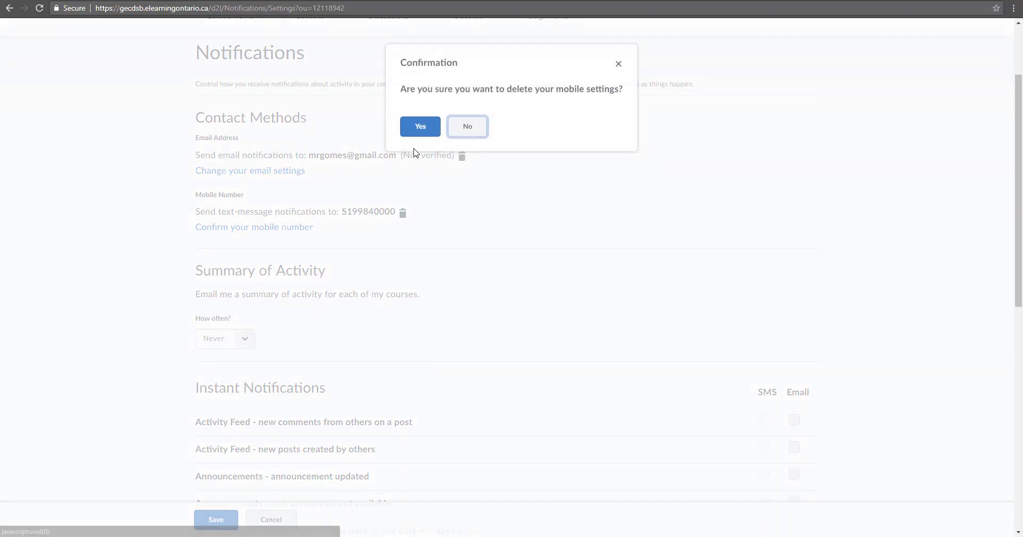
left_click(466, 130)
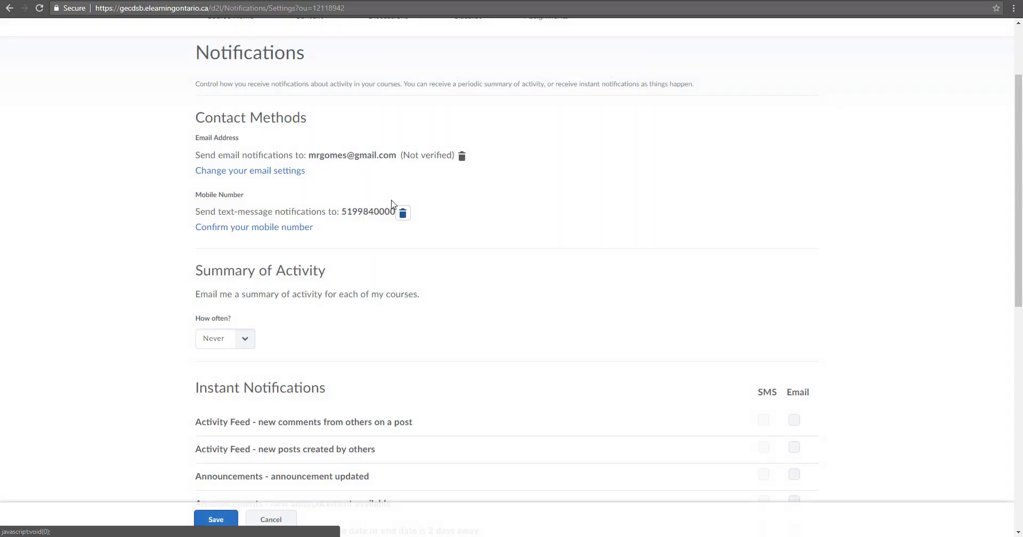
left_click(403, 213)
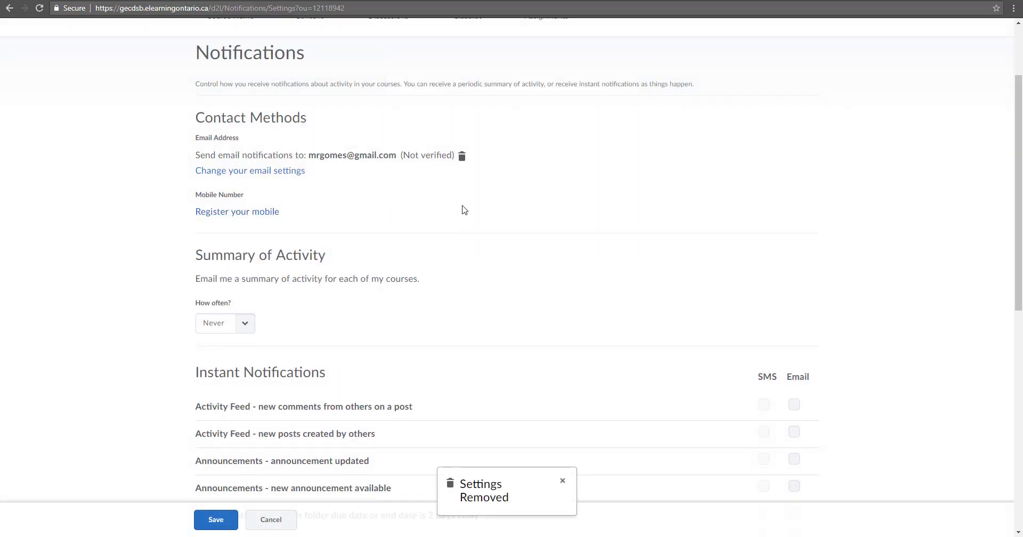
scroll(462, 209, "down", 2)
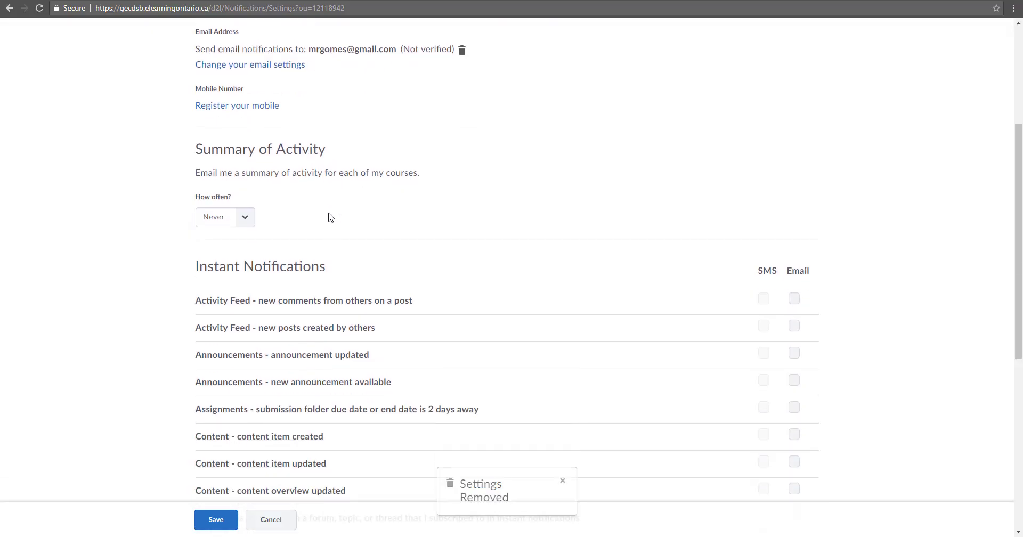
Set the Summary of Activity email to Daily at 9:00 AM
left_click(248, 222)
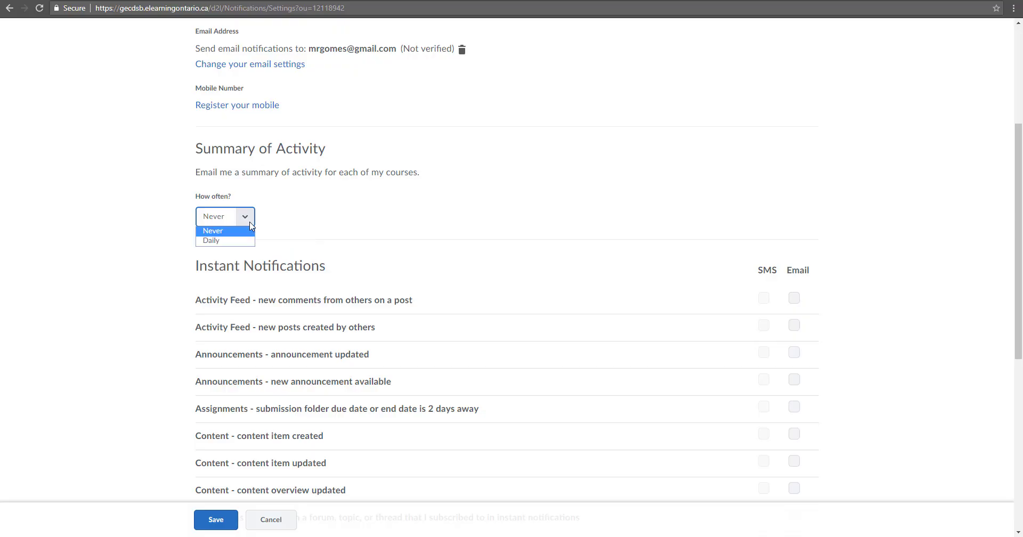
left_click(244, 241)
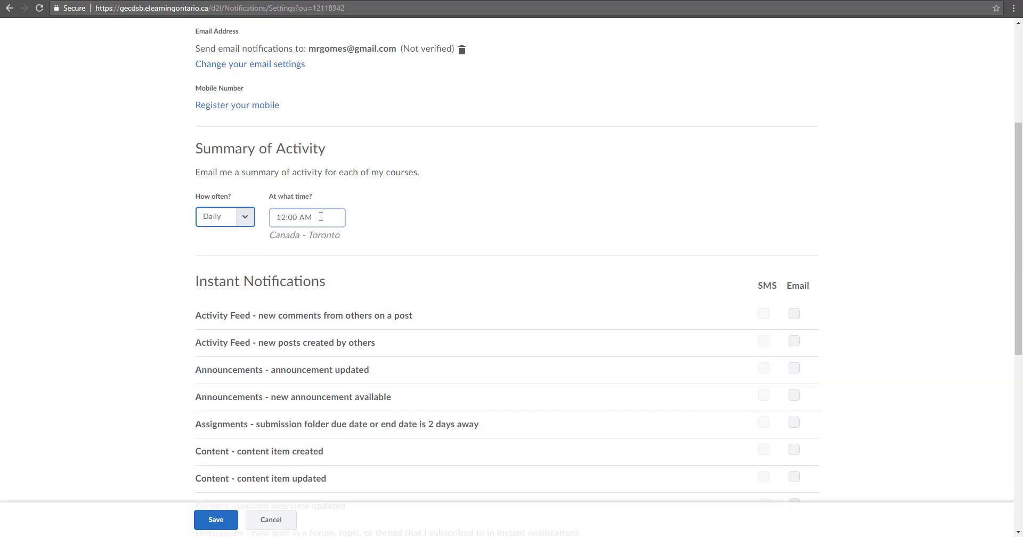
left_click(330, 218)
scroll(349, 296, "down", 11)
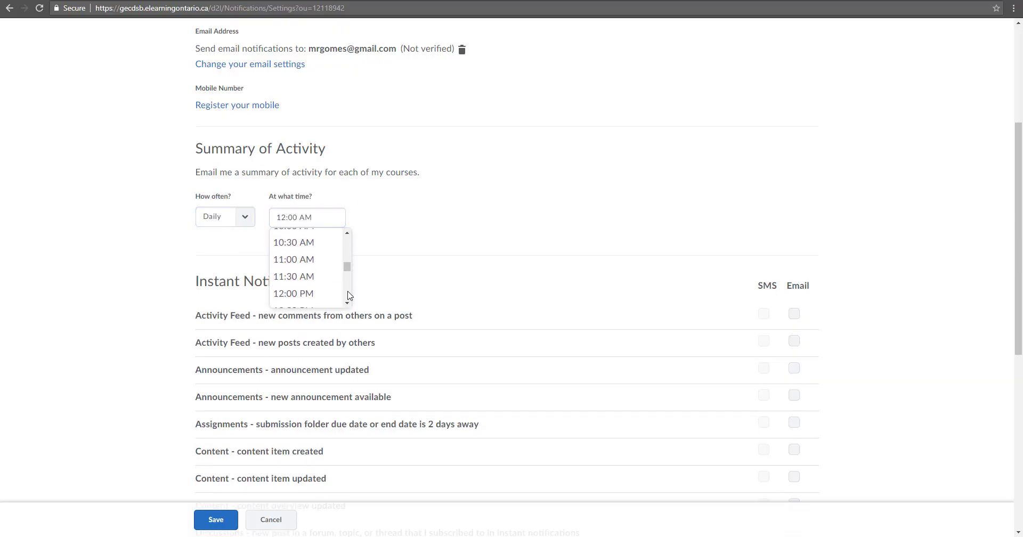
scroll(348, 290, "down", 2)
scroll(345, 272, "up", 10)
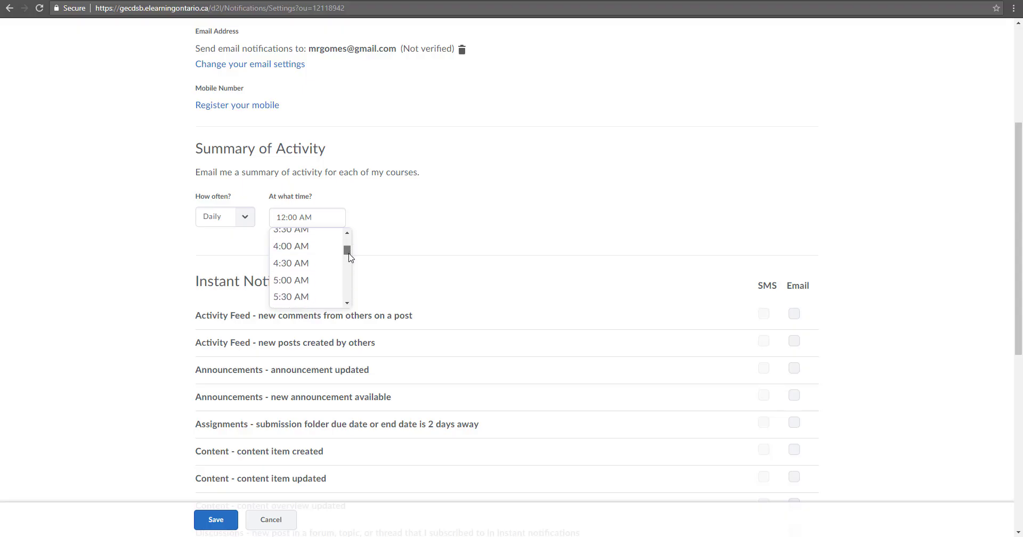
scroll(349, 264, "down", 3)
scroll(349, 267, "down", 1)
left_click(337, 248)
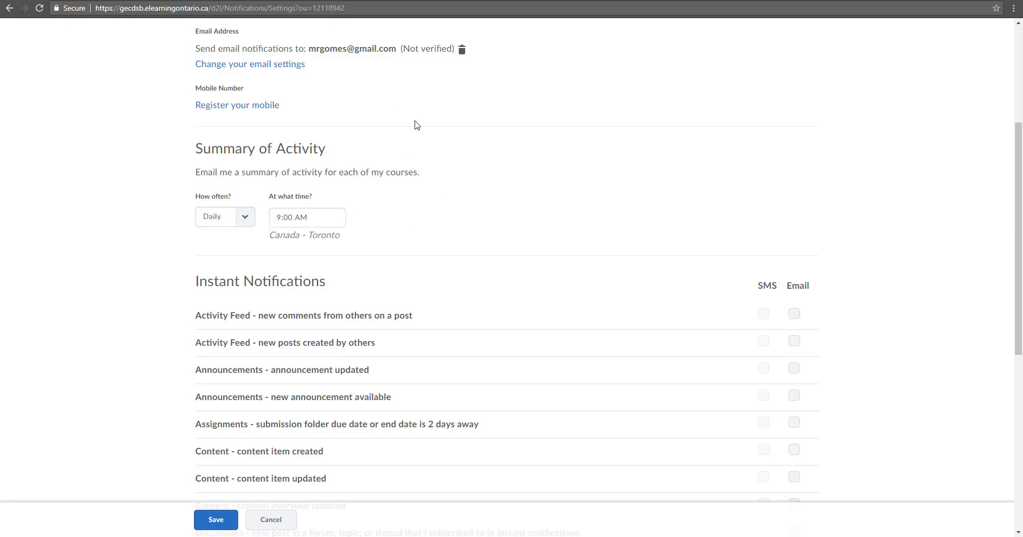
scroll(416, 129, "down", 3)
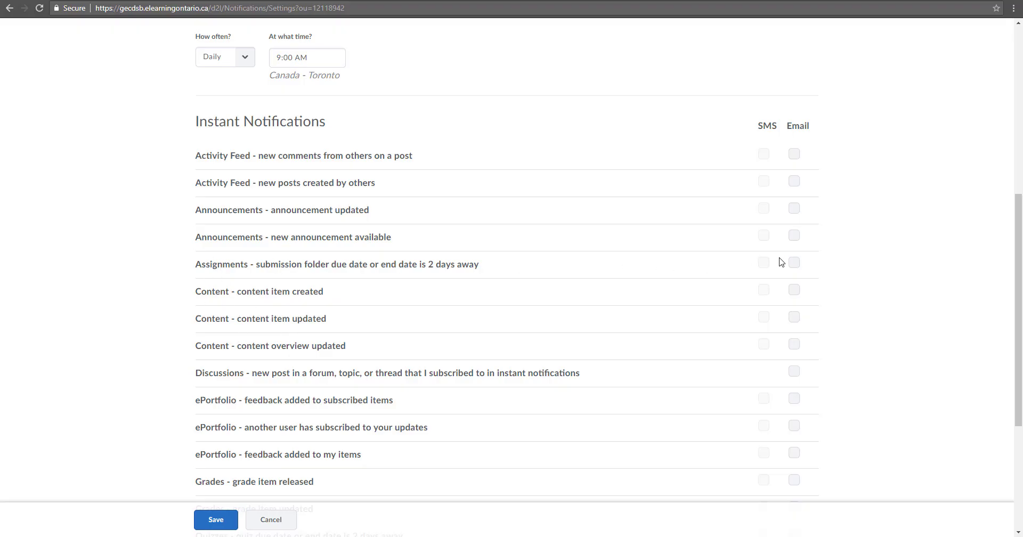
Turn on email for approaching due dates, grade releases and updates, announcement updates, and Activity Feed comments
left_click(795, 263)
scroll(806, 441, "down", 3)
left_click(794, 321)
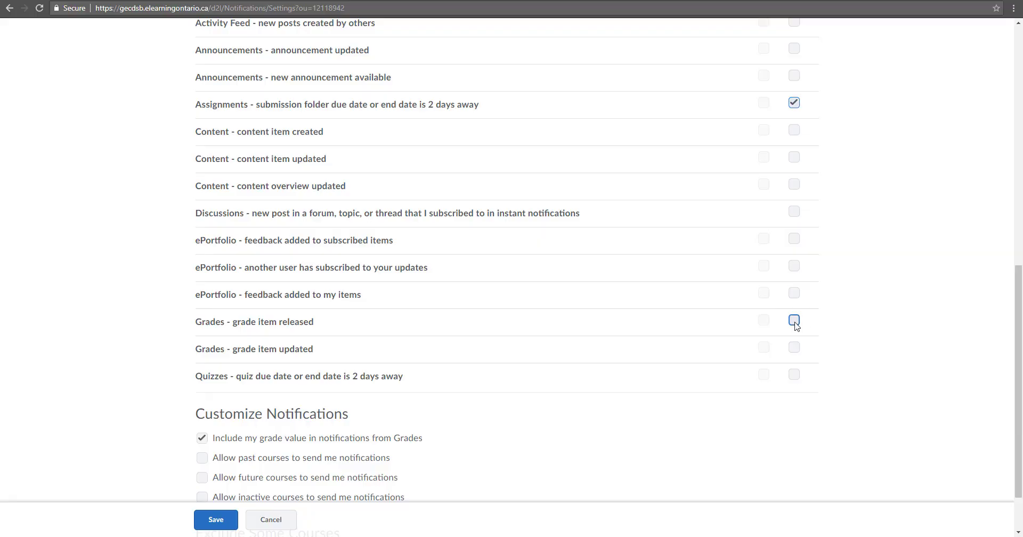
left_click(794, 347)
scroll(744, 290, "up", 3)
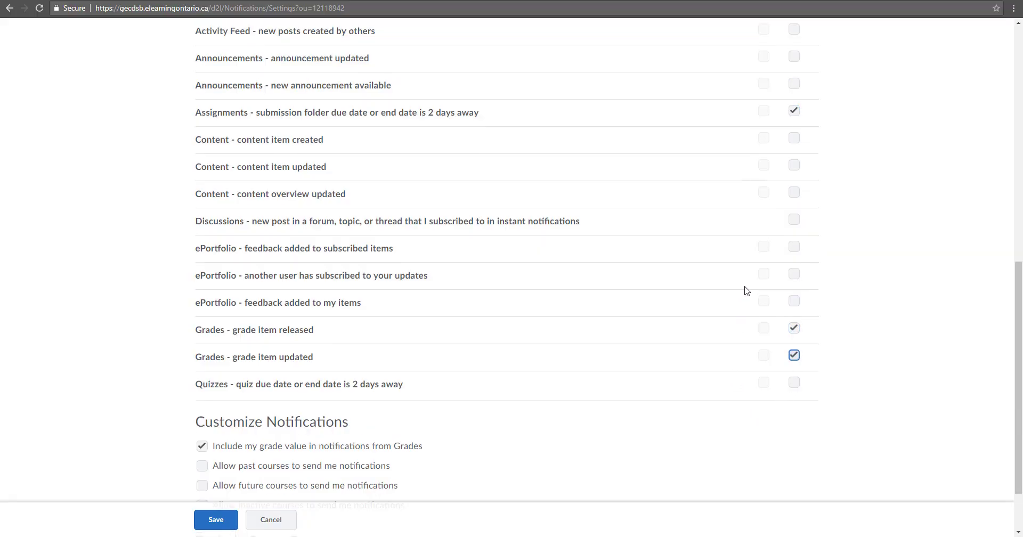
left_click(794, 209)
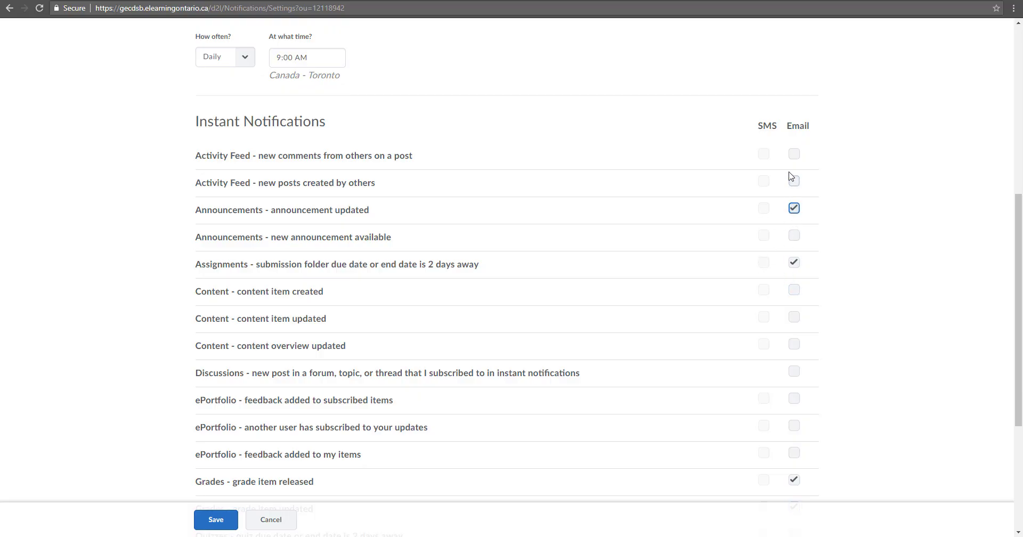
left_click(793, 155)
left_click_drag(1019, 243, 1019, 347)
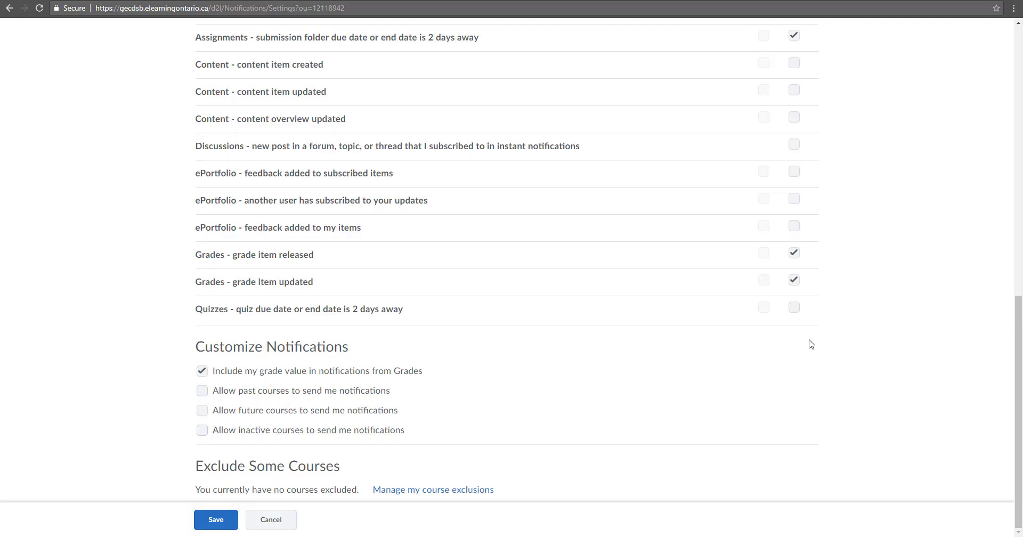
scroll(808, 342, "up", 9)
scroll(844, 328, "up", 2)
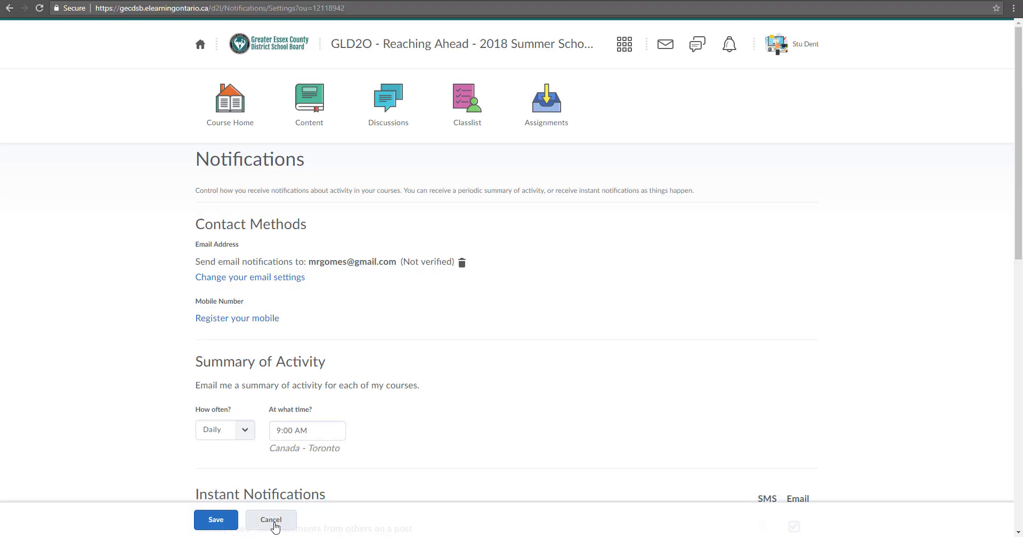
Cancel out of Notifications and open the Account Settings page from the user menu
left_click(275, 526)
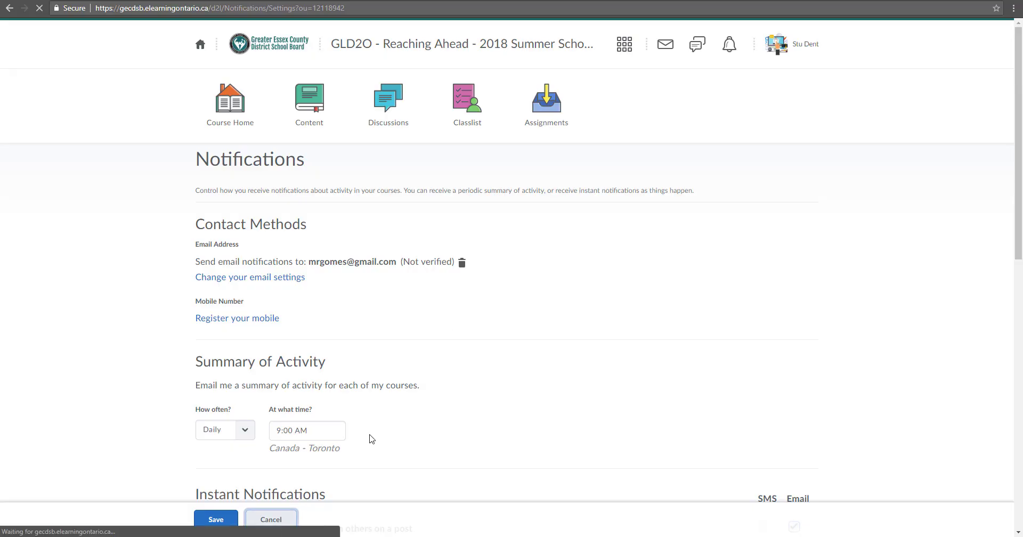
left_click(804, 45)
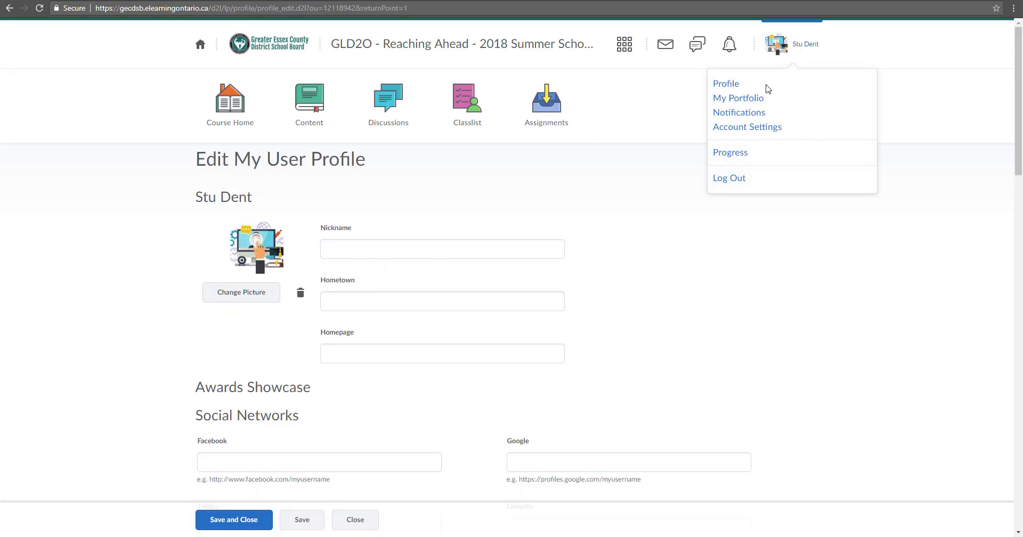
left_click(753, 128)
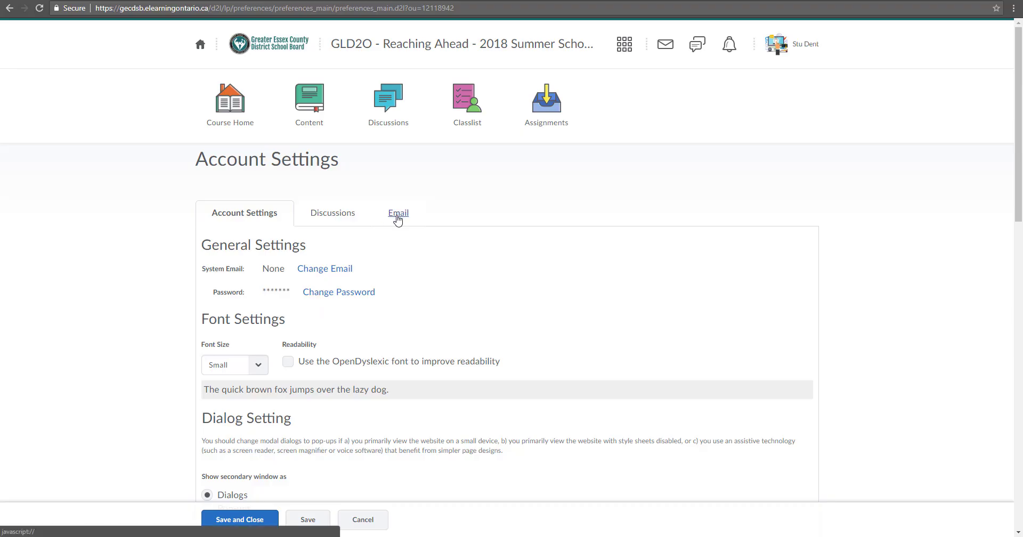
scroll(254, 175, "down", 3)
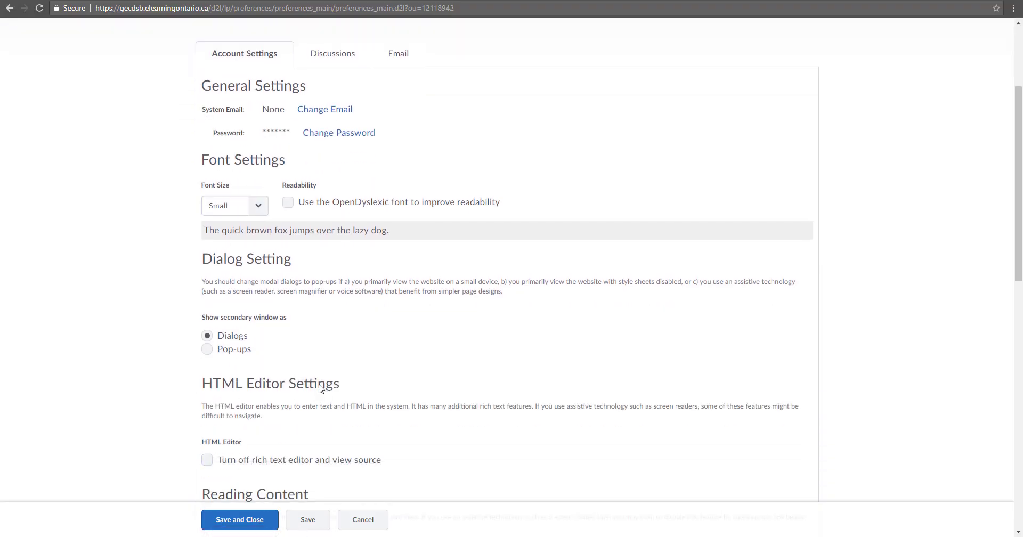
scroll(319, 389, "up", 3)
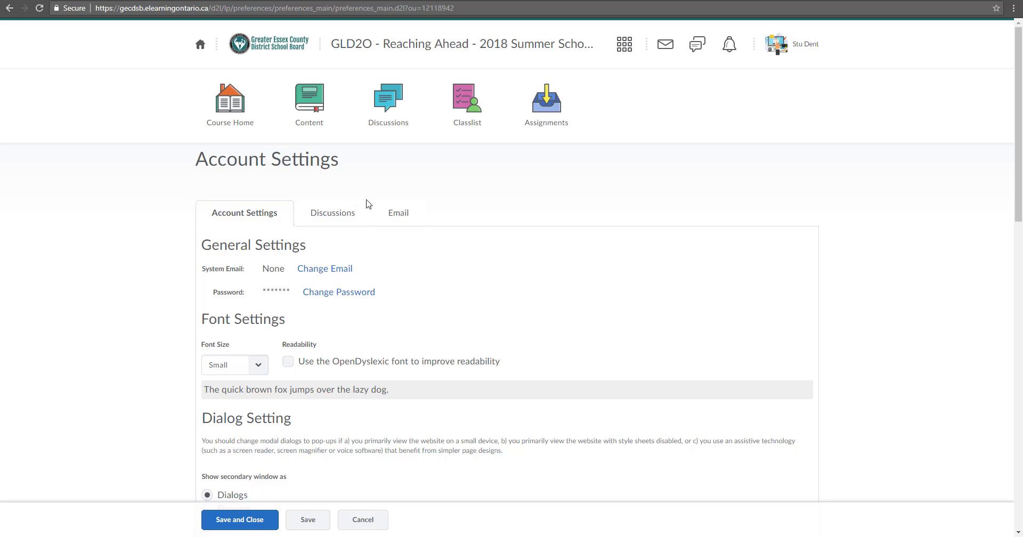
On the Email tab, insert 'student.' after the @ sign in the forwarding email address
left_click(399, 214)
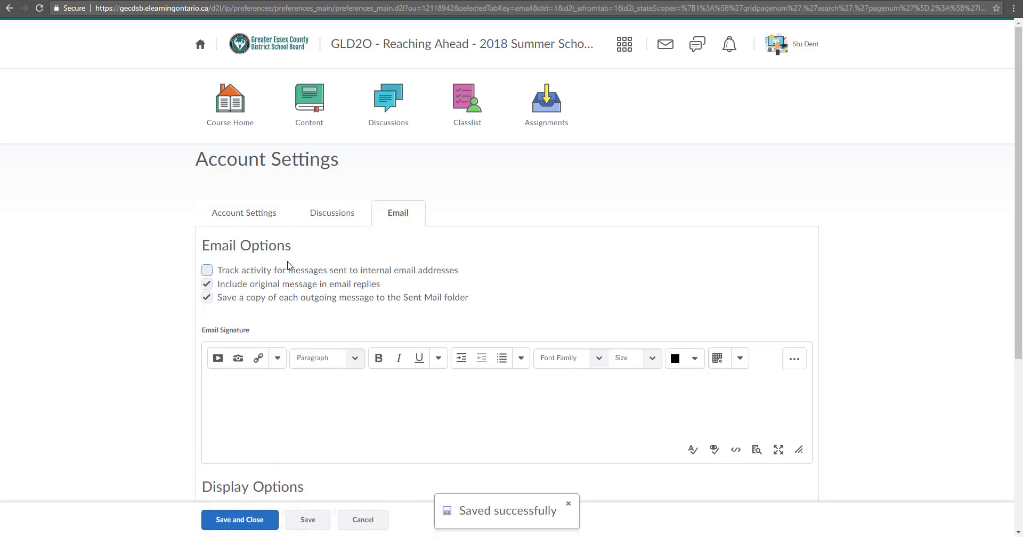
scroll(290, 275, "down", 2)
left_click(277, 280)
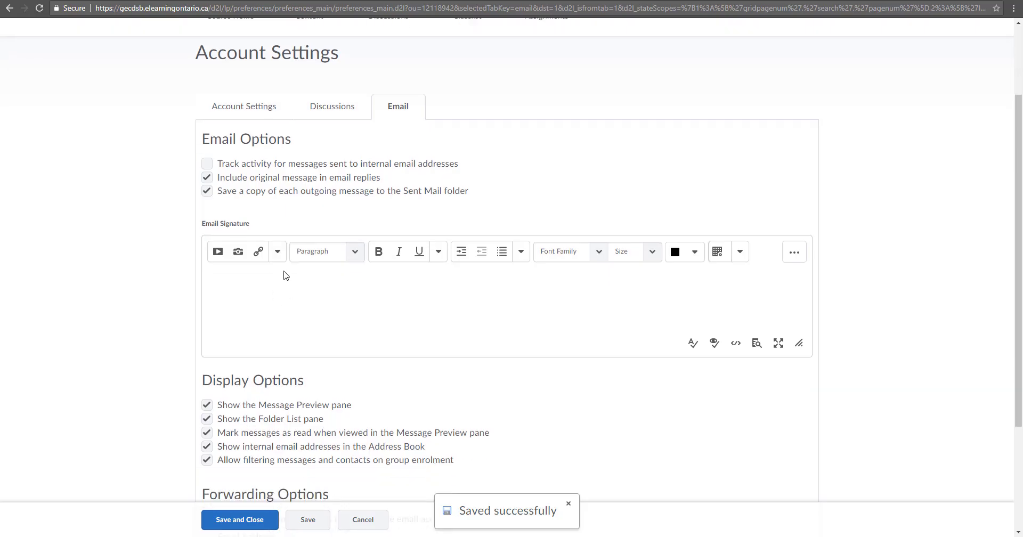
scroll(313, 208, "down", 3)
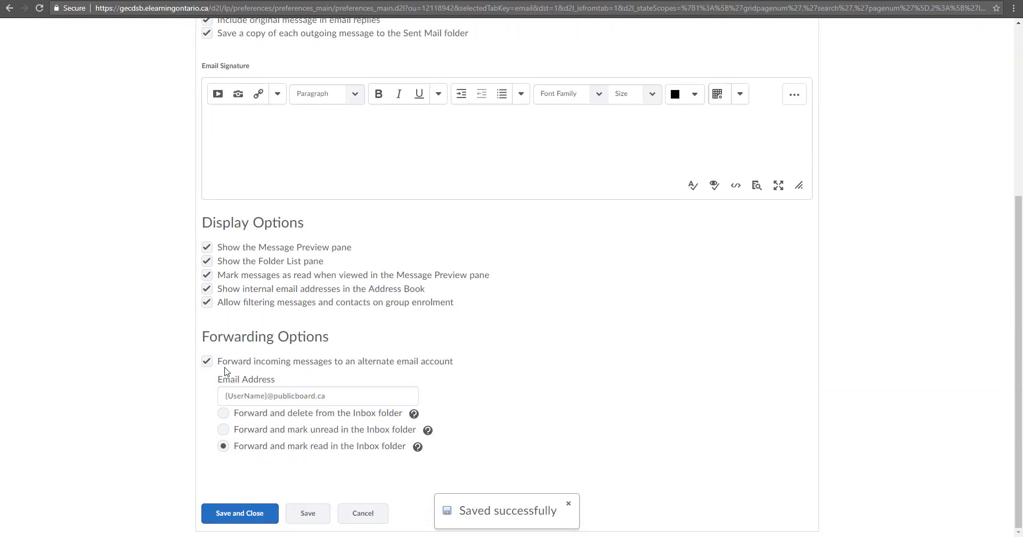
left_click(237, 392)
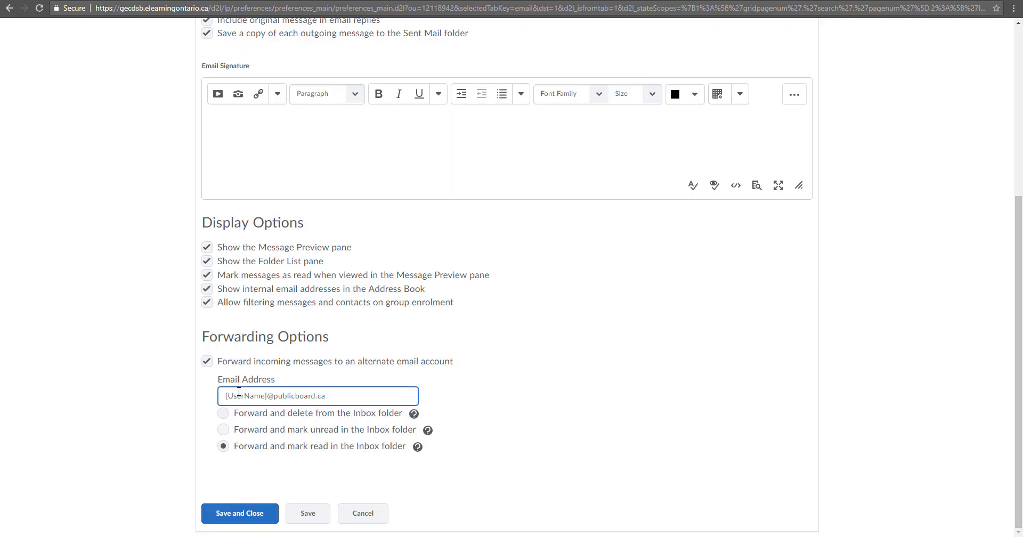
triple_click(304, 398)
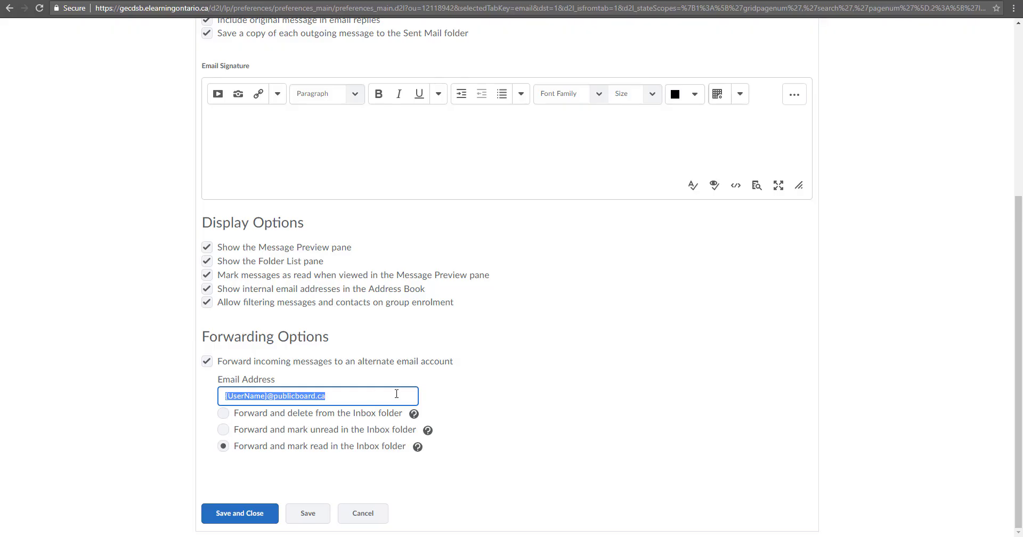
left_click(396, 393)
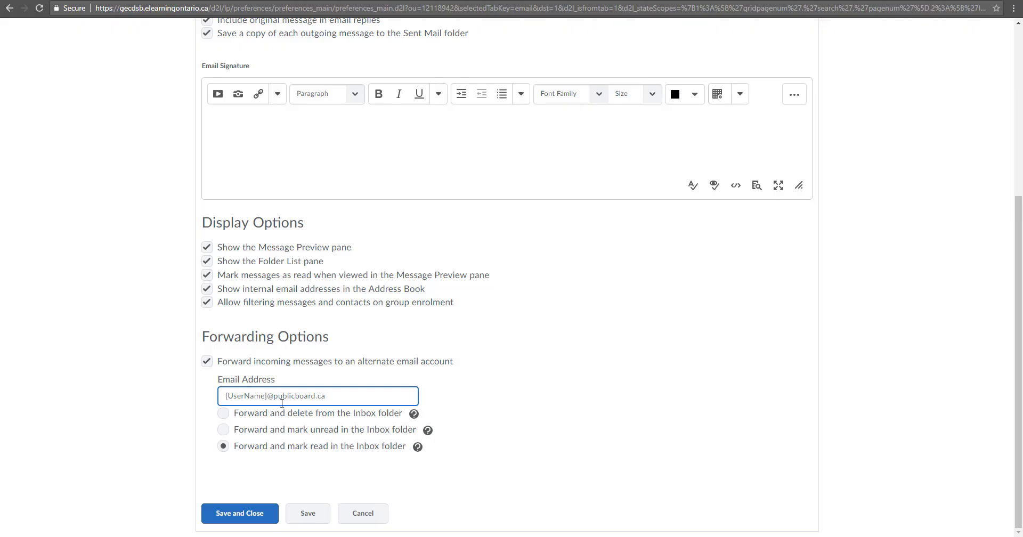
type("student.")
scroll(441, 269, "up", 5)
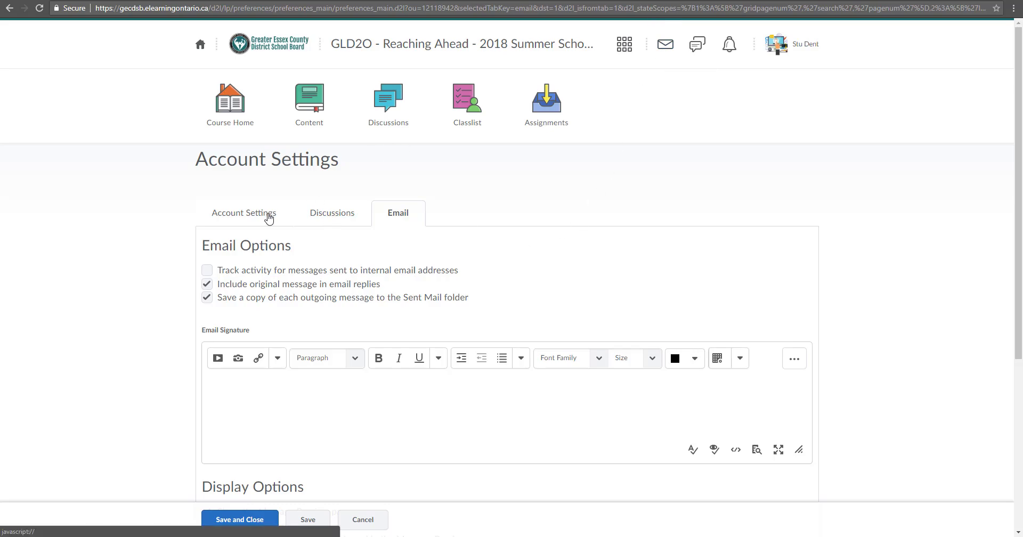
Review the Discussions tab preferences: Reading View default and Threaded style
left_click(326, 215)
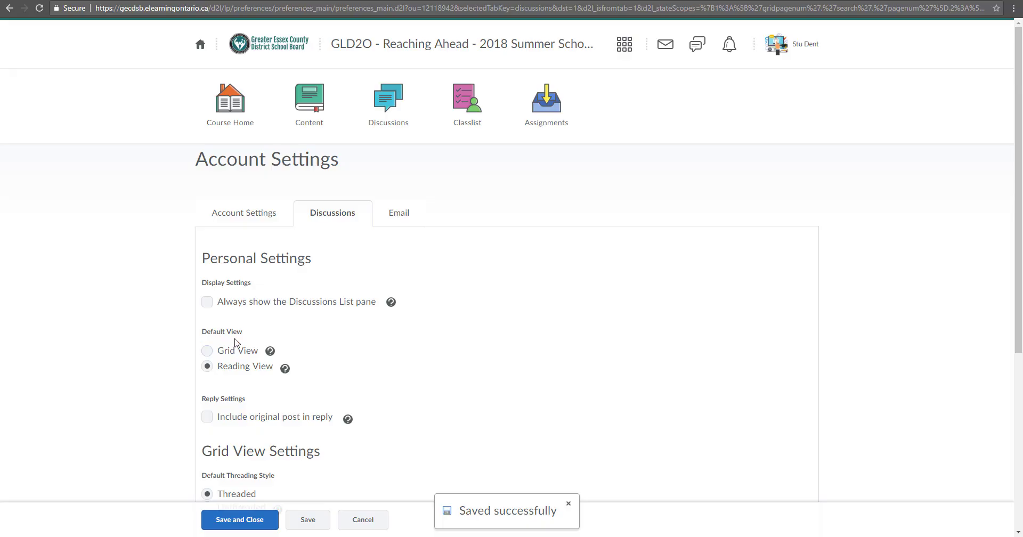
scroll(236, 342, "down", 4)
scroll(237, 343, "down", 1)
scroll(237, 341, "up", 5)
left_click(806, 49)
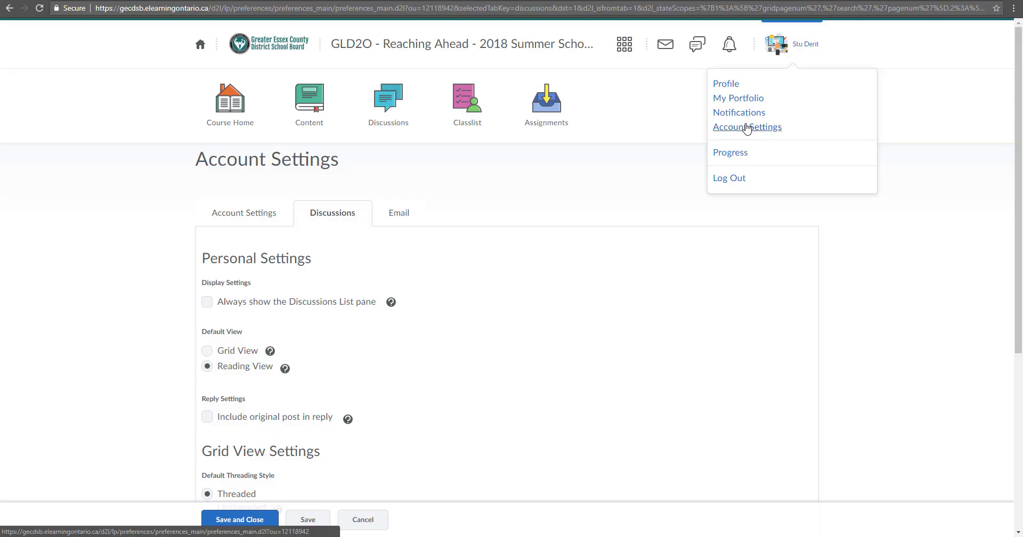
Review the course Progress Summary, including Content time spent, then return to the homepage
left_click(726, 155)
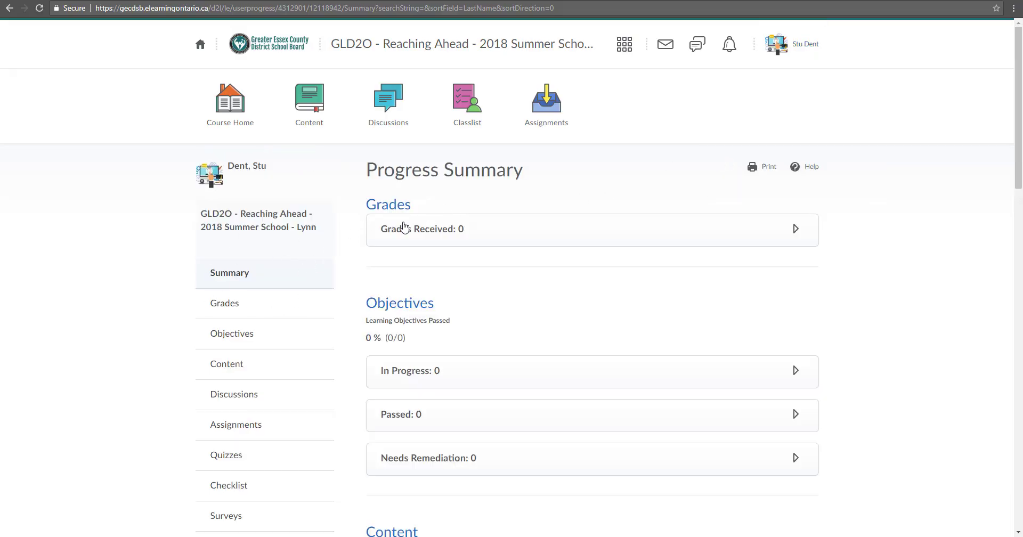
scroll(407, 235, "down", 2)
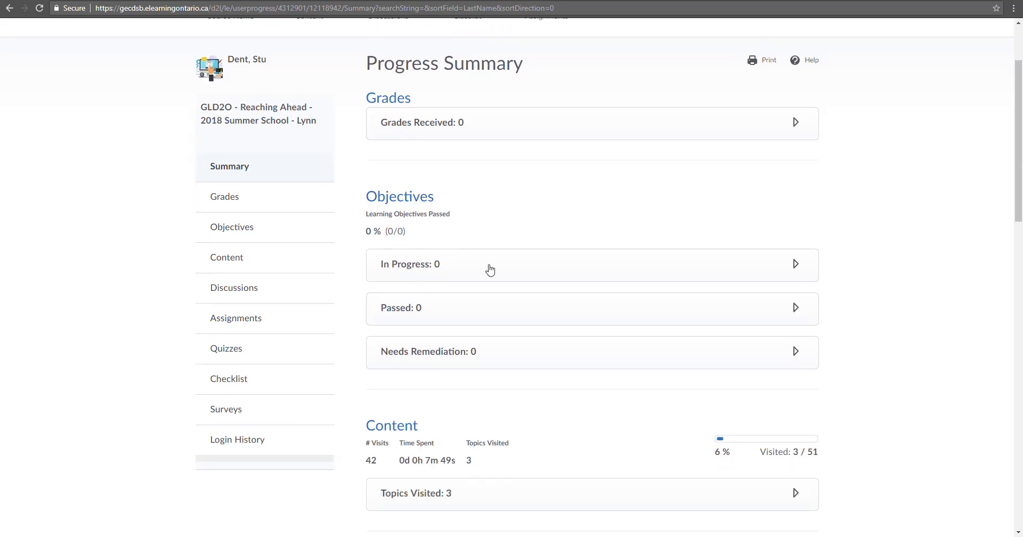
scroll(489, 275, "down", 4)
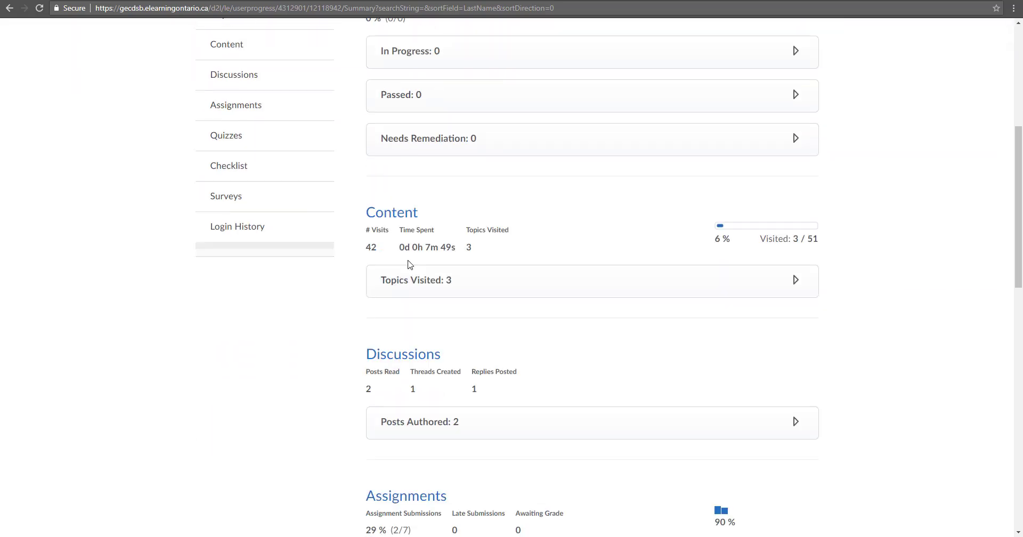
scroll(347, 356, "down", 1)
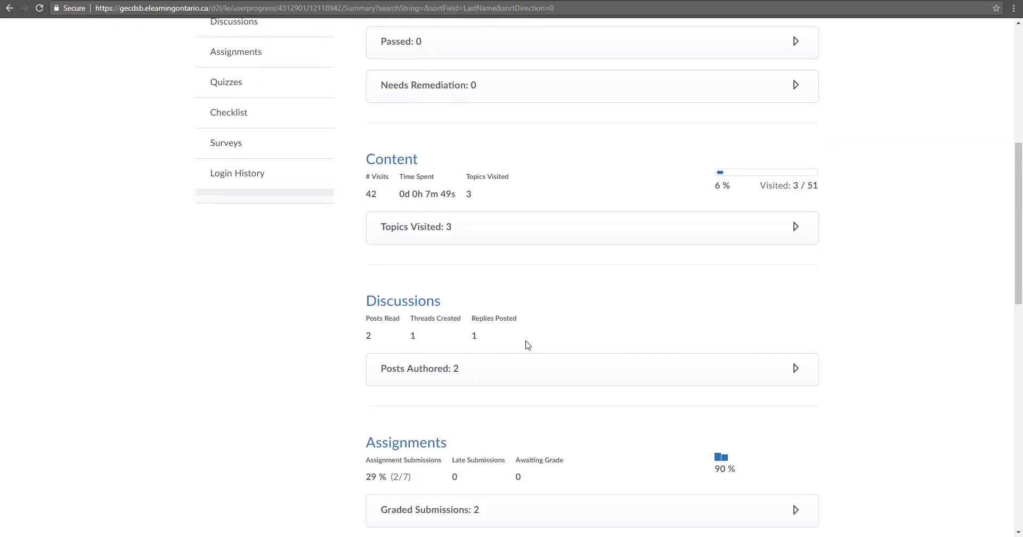
scroll(527, 347, "down", 4)
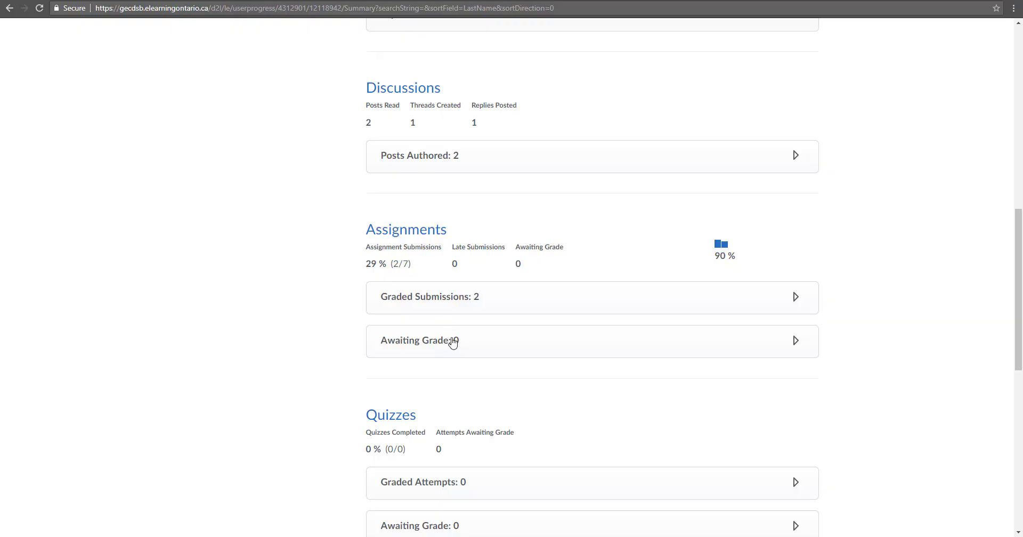
scroll(456, 344, "down", 4)
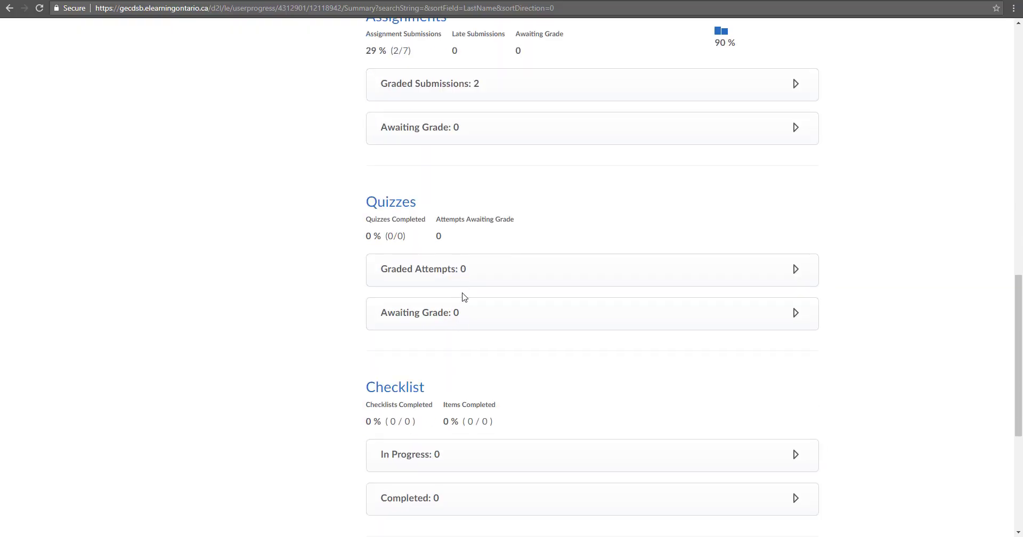
scroll(460, 285, "down", 4)
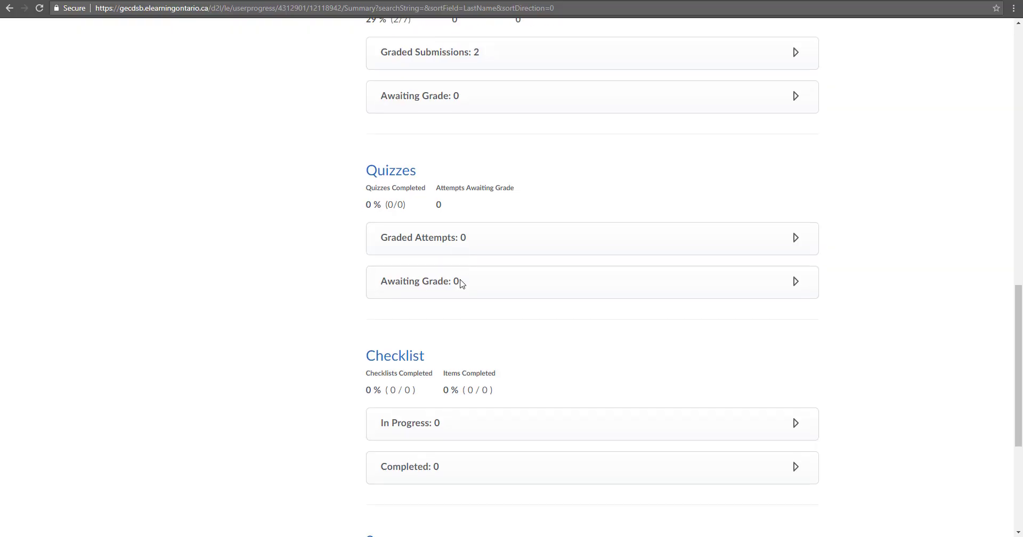
scroll(461, 285, "down", 2)
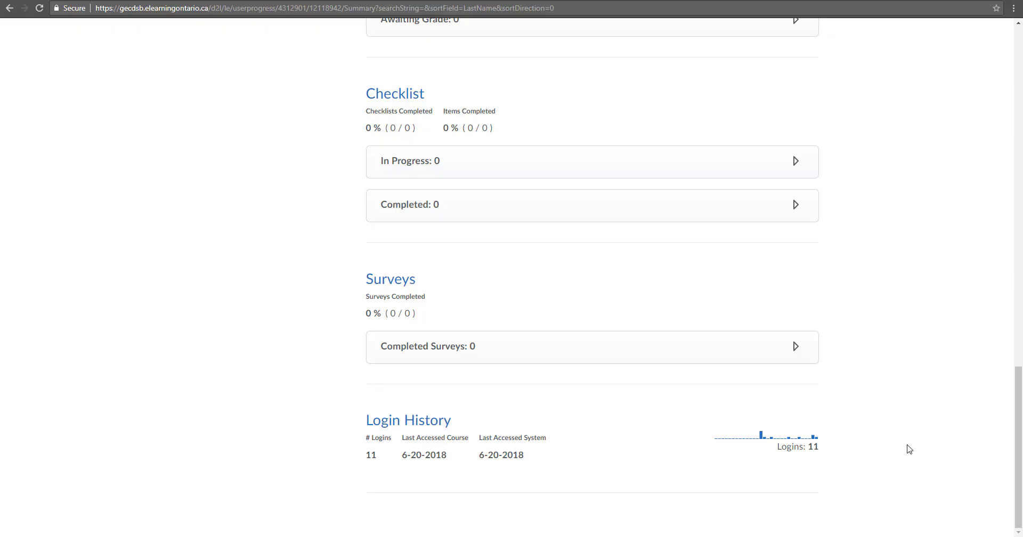
mouse_move(764, 439)
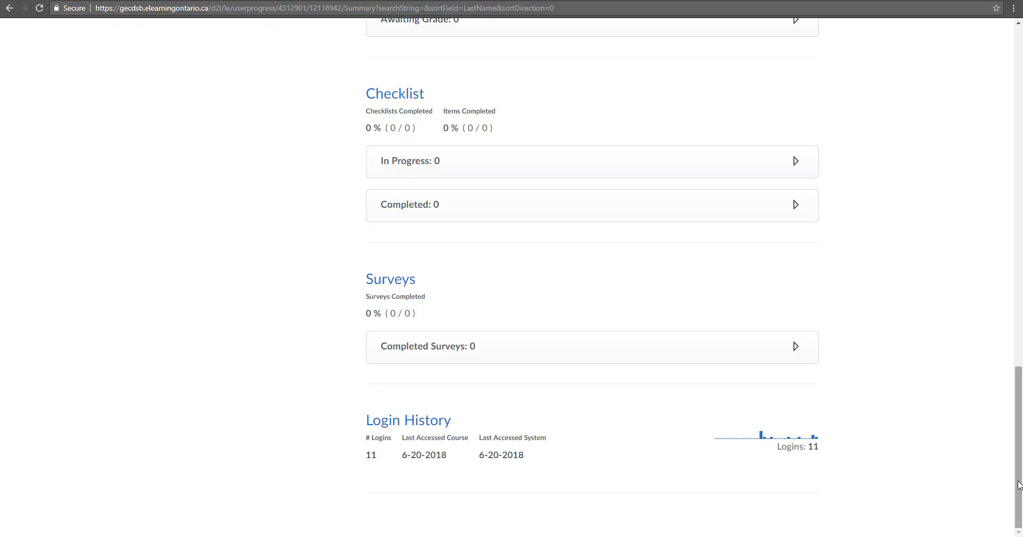
left_click_drag(1015, 470, 967, 281)
scroll(967, 281, "up", 3)
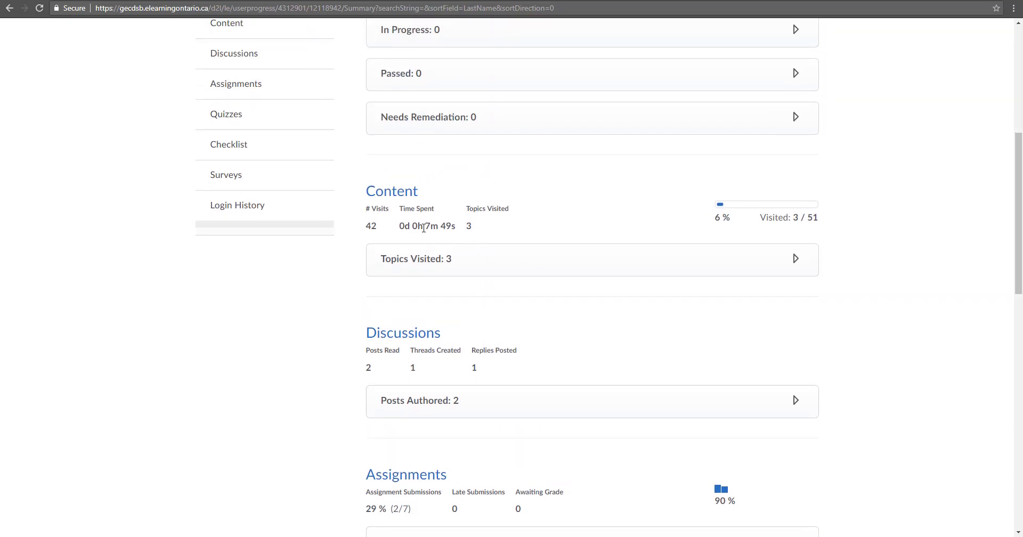
left_click_drag(426, 226, 456, 229)
left_click(456, 229)
left_click_drag(1016, 269, 1010, 106)
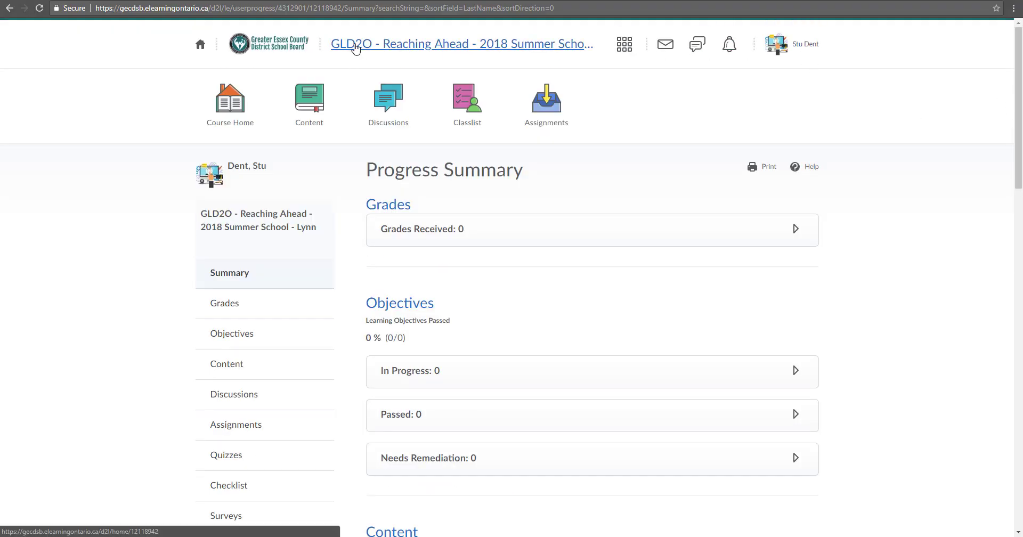
left_click(372, 45)
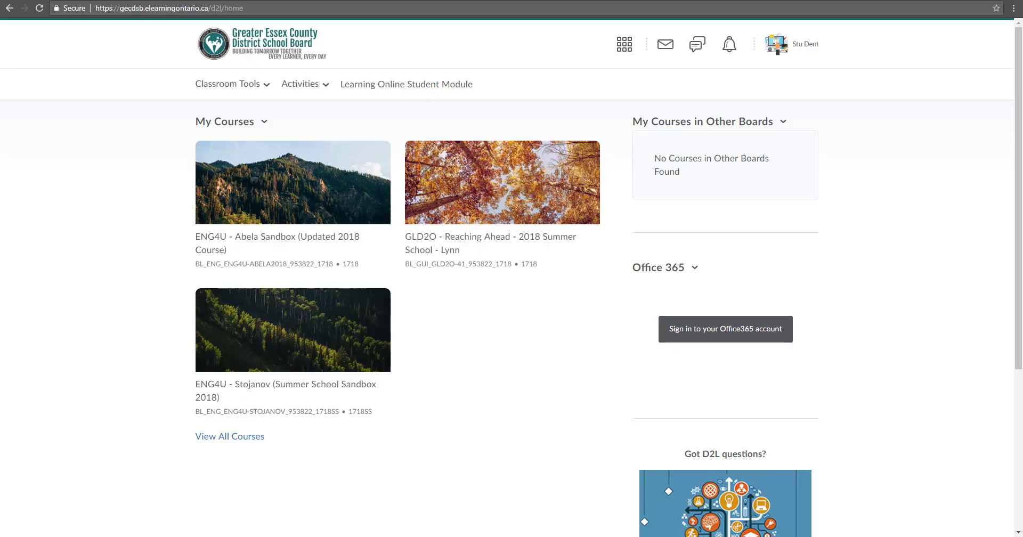